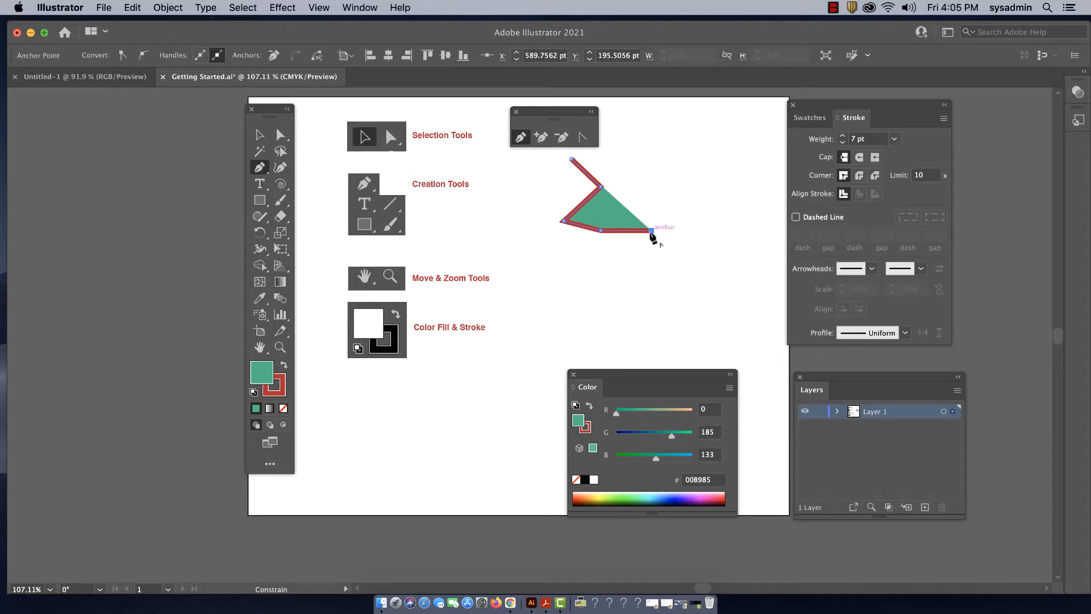
Complete a square about 74 pt wide below the zigzag with the Pen tool, closing it at its upper-left anchor
{"action": "left_click", "coordinate": [651, 280]}
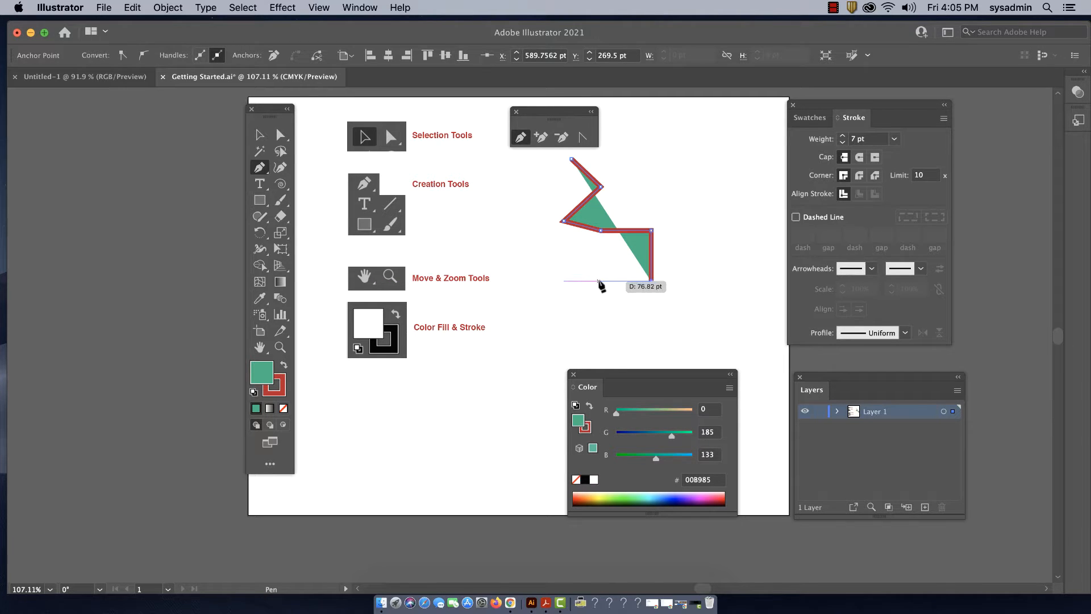
{"action": "left_click", "coordinate": [599, 280]}
{"action": "left_click", "coordinate": [601, 231]}
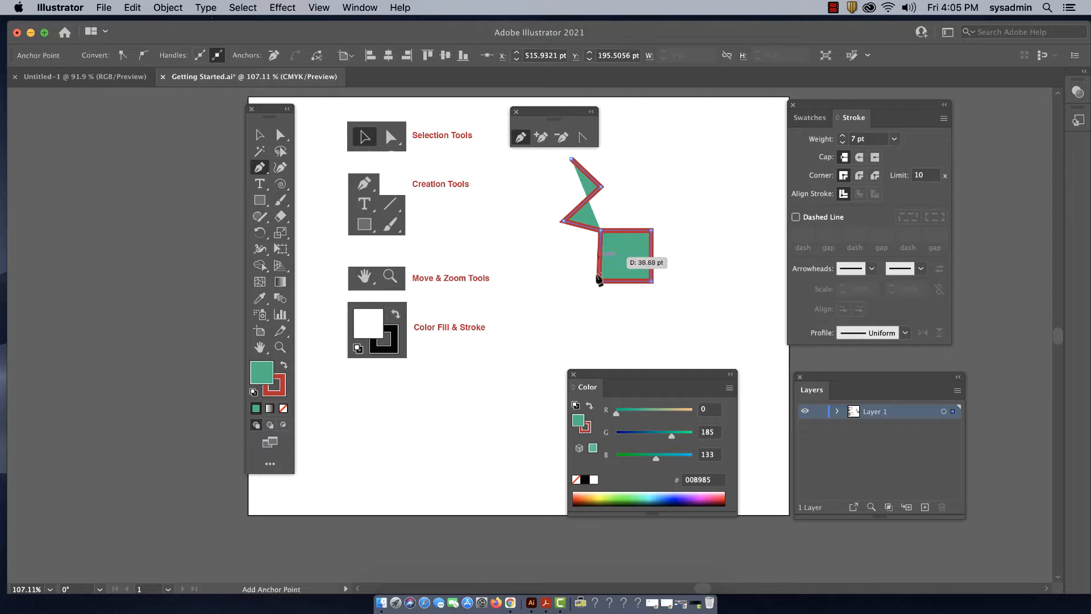
Shift the square's lower-left anchor with Direct Selection to straighten the left edge, then deselect the path
{"action": "key", "text": "a"}
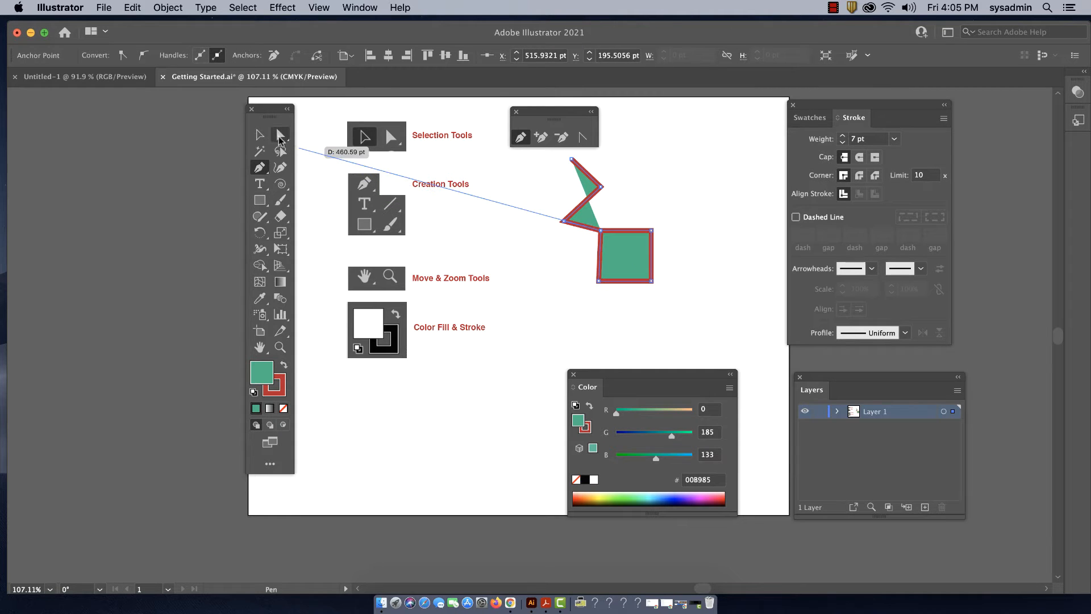
{"action": "left_click", "coordinate": [600, 283]}
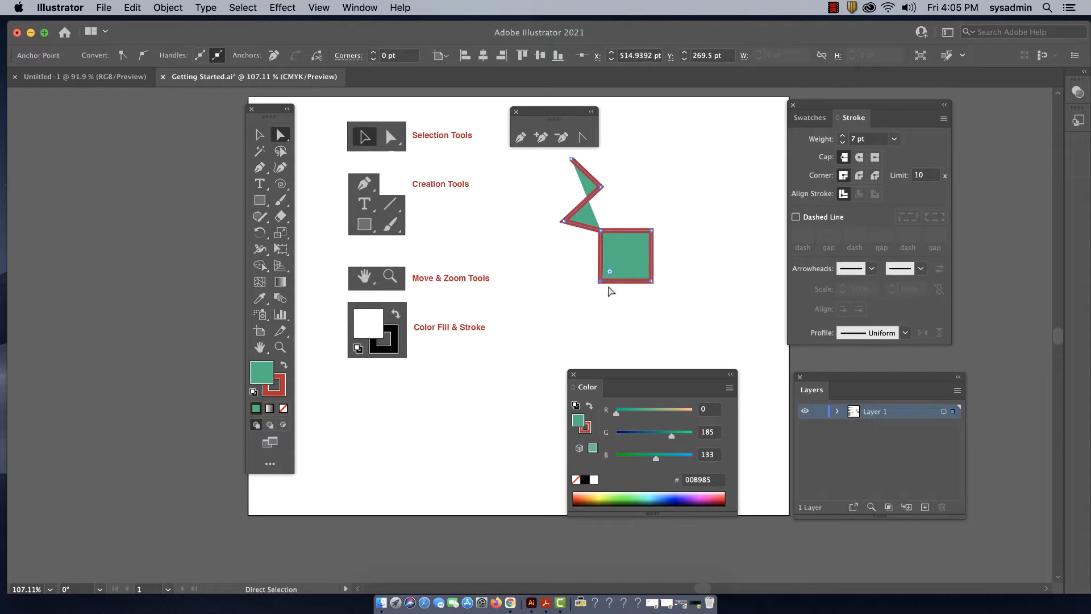
{"action": "left_click", "coordinate": [625, 312]}
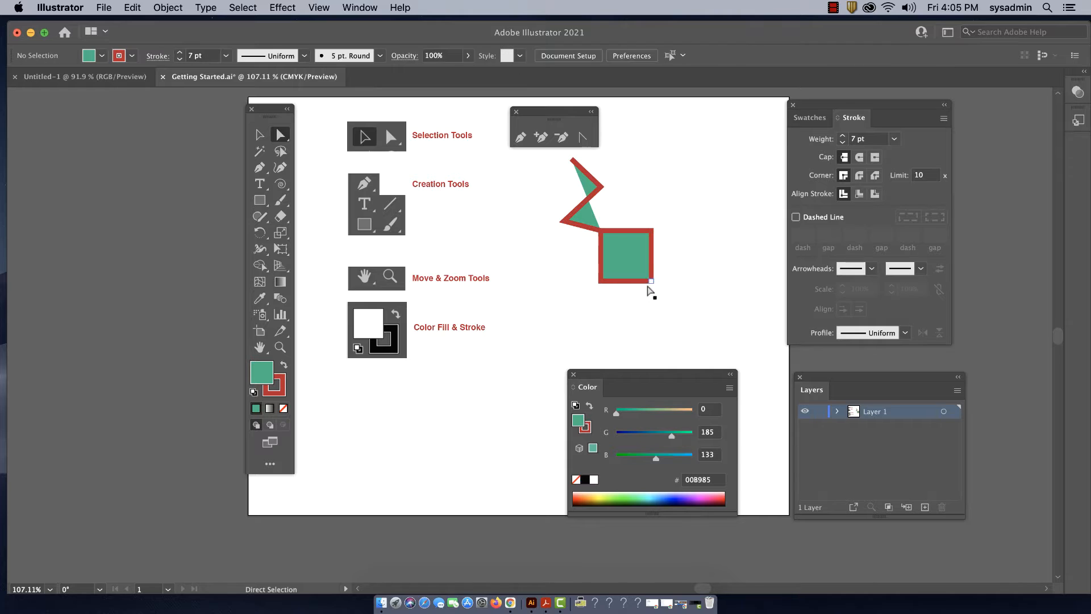
Move the square's upper-right anchor outward, nudge it left, down and right, and return it to the square's corner
{"action": "left_click", "coordinate": [652, 231]}
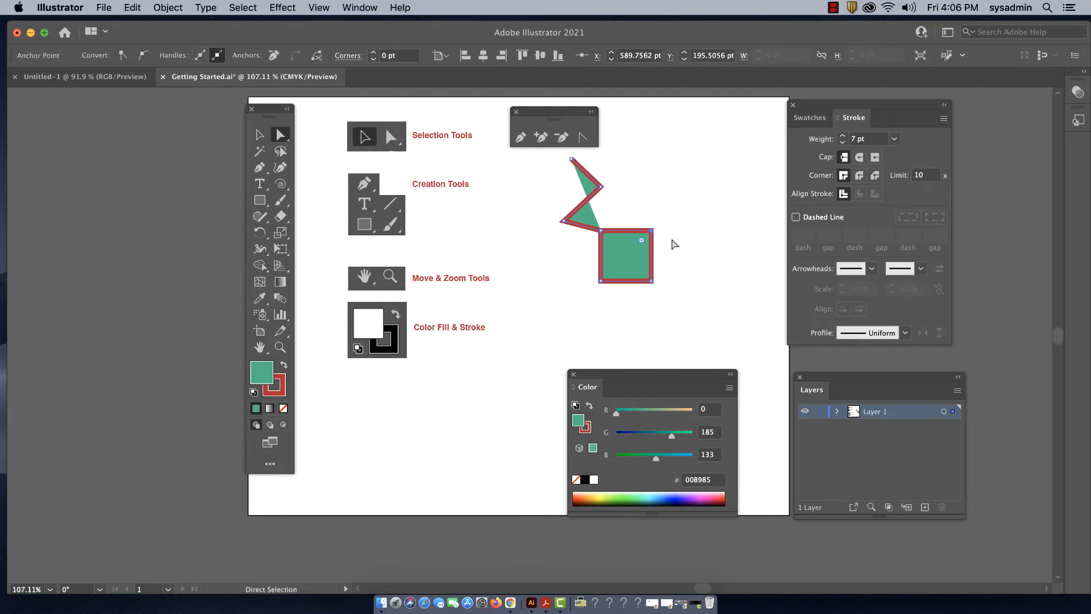
{"action": "left_click_drag", "start_coordinate": [652, 231], "coordinate": [682, 232]}
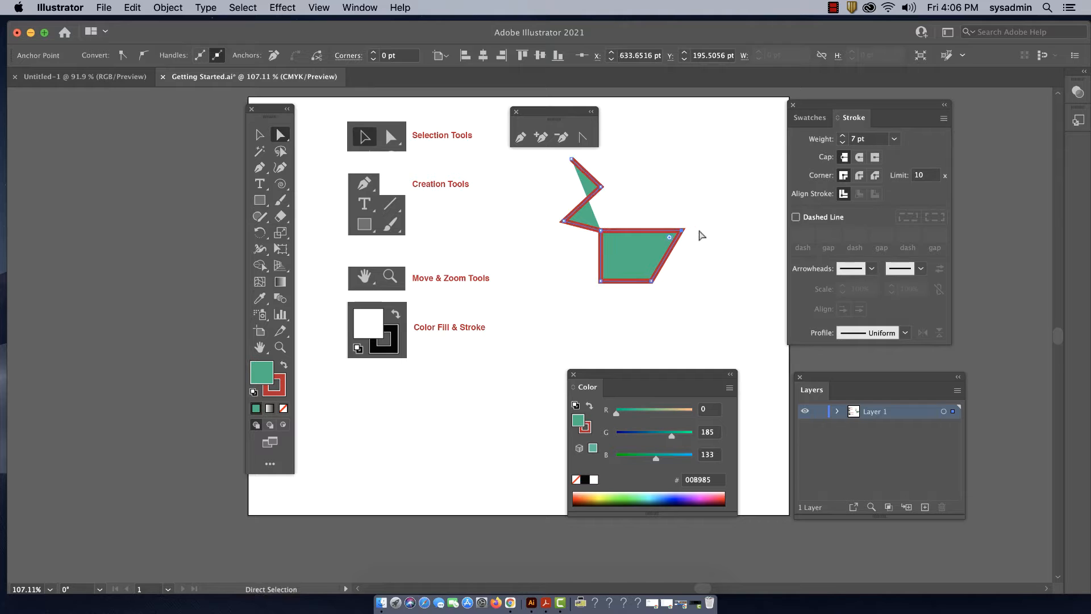
{"action": "key", "text": "Left"}
{"action": "key", "text": "Left"}
{"action": "key", "text": "Left"}
{"action": "key", "text": "Left"}
{"action": "key", "text": "Left"}
{"action": "key", "text": "Left"}
{"action": "key", "text": "Left"}
{"action": "key", "text": "Left"}
{"action": "key", "text": "Left"}
{"action": "key", "text": "Left"}
{"action": "key", "text": "Left"}
{"action": "key", "text": "Left"}
{"action": "key", "text": "Left"}
{"action": "key", "text": "Left"}
{"action": "key", "text": "Left"}
{"action": "key", "text": "Left"}
{"action": "key", "text": "Left"}
{"action": "key", "text": "Left"}
{"action": "key", "text": "Left"}
{"action": "key", "text": "Left"}
{"action": "key", "text": "Left"}
{"action": "key", "text": "Down"}
{"action": "key", "text": "Down"}
{"action": "key", "text": "Down"}
{"action": "key", "text": "Down"}
{"action": "key", "text": "Down"}
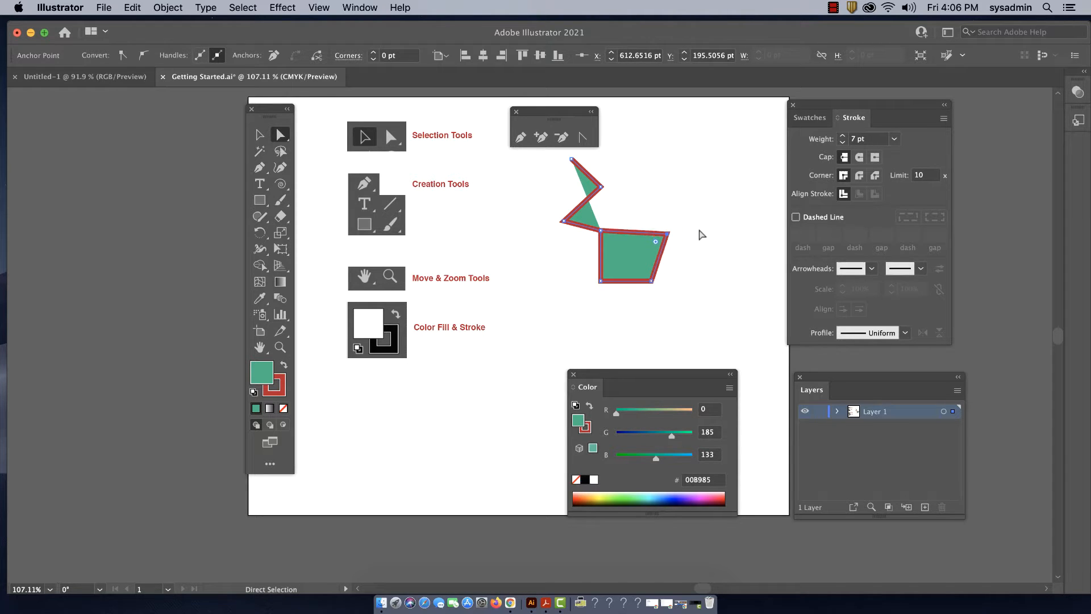
{"action": "key", "text": "Right"}
{"action": "key", "text": "Right"}
{"action": "key", "text": "Right"}
{"action": "key", "text": "Right"}
{"action": "key", "text": "Right"}
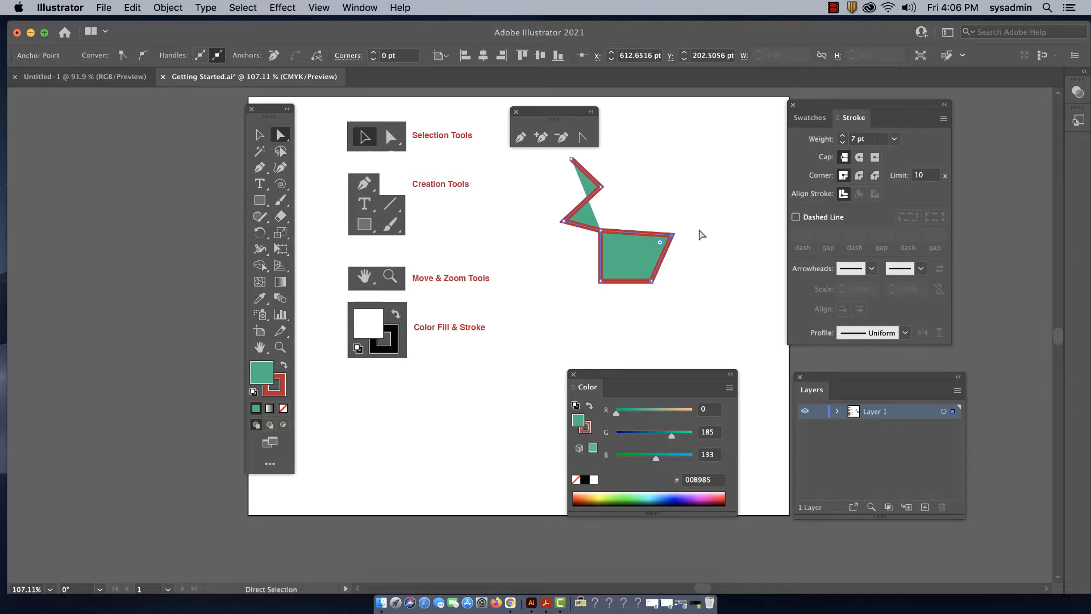
{"action": "left_click_drag", "start_coordinate": [673, 235], "coordinate": [654, 234]}
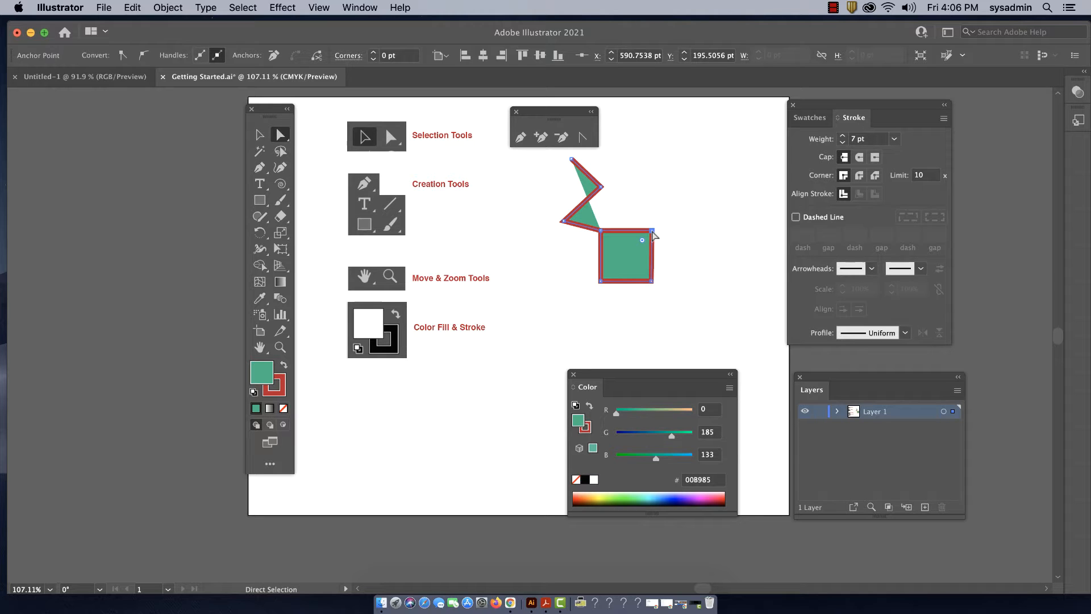
Add an anchor point midway along the square's right edge and pull it outward to about X 611.7 pt, Y 229.4 pt
{"action": "left_click", "coordinate": [542, 138]}
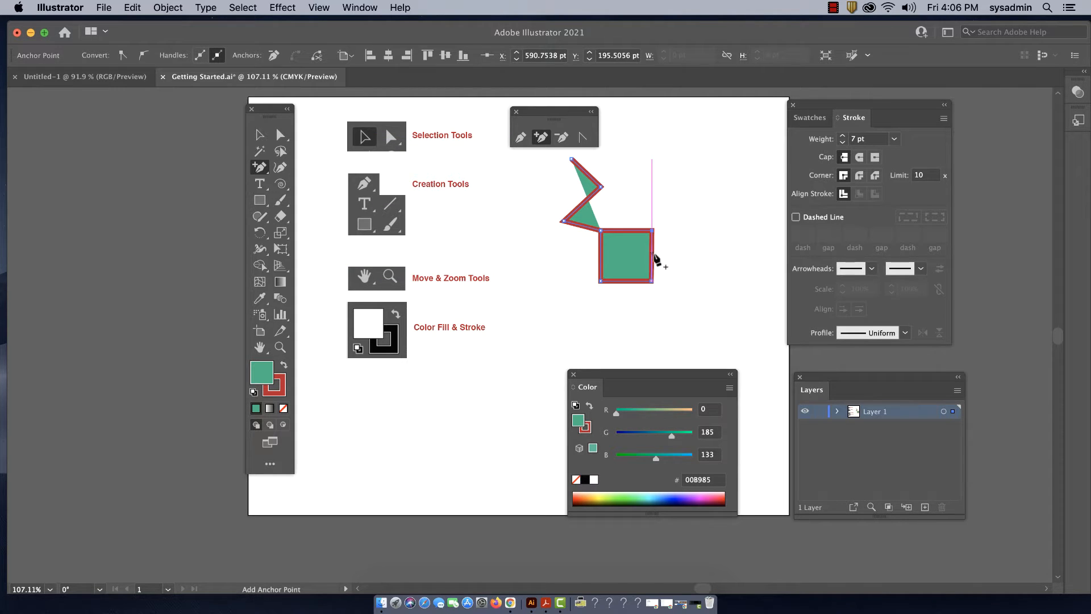
{"action": "left_click", "coordinate": [652, 252]}
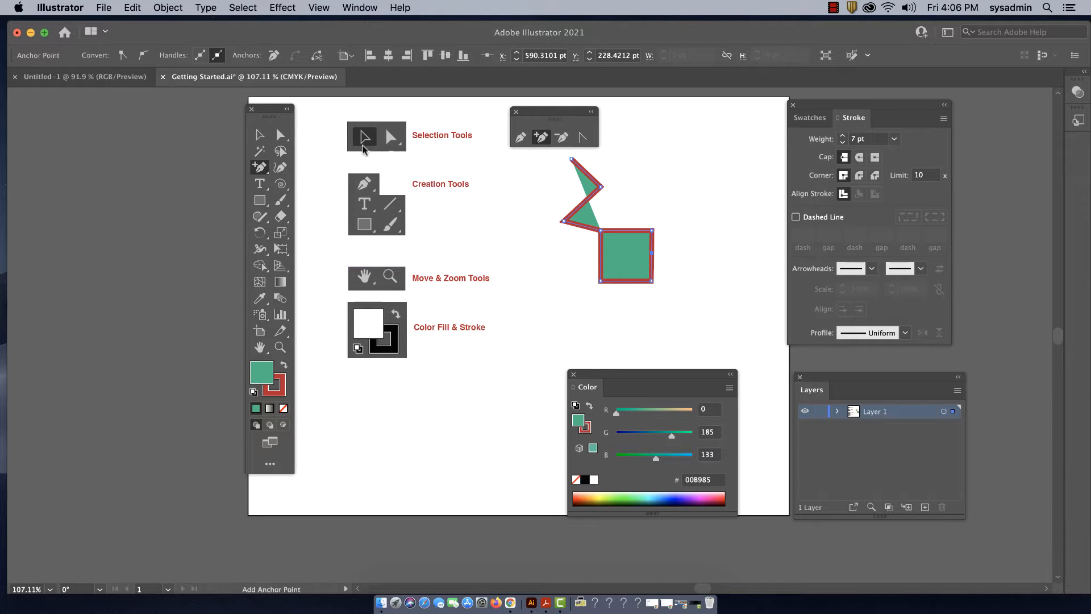
{"action": "left_click", "coordinate": [280, 135]}
{"action": "left_click_drag", "start_coordinate": [652, 252], "coordinate": [667, 255]}
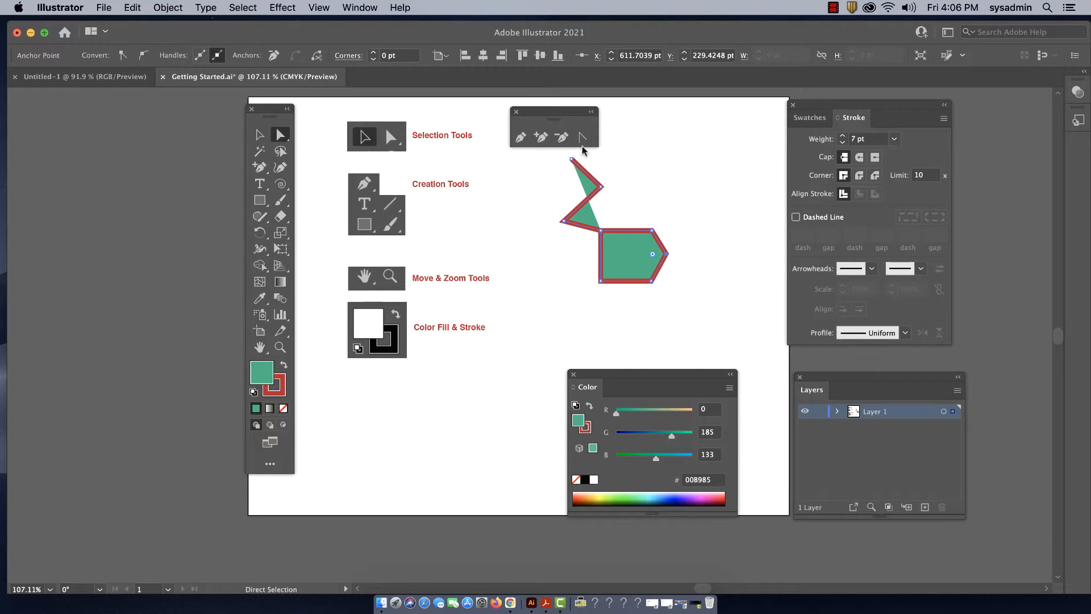
Delete the three zigzag anchor points above the pointed shape
{"action": "left_click", "coordinate": [563, 138]}
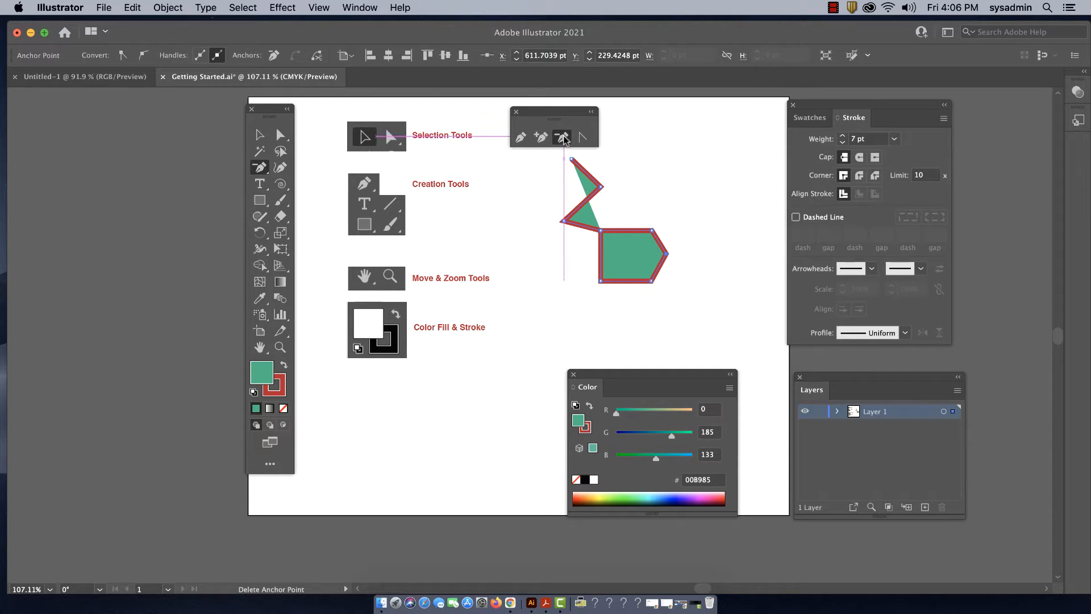
{"action": "left_click", "coordinate": [571, 159]}
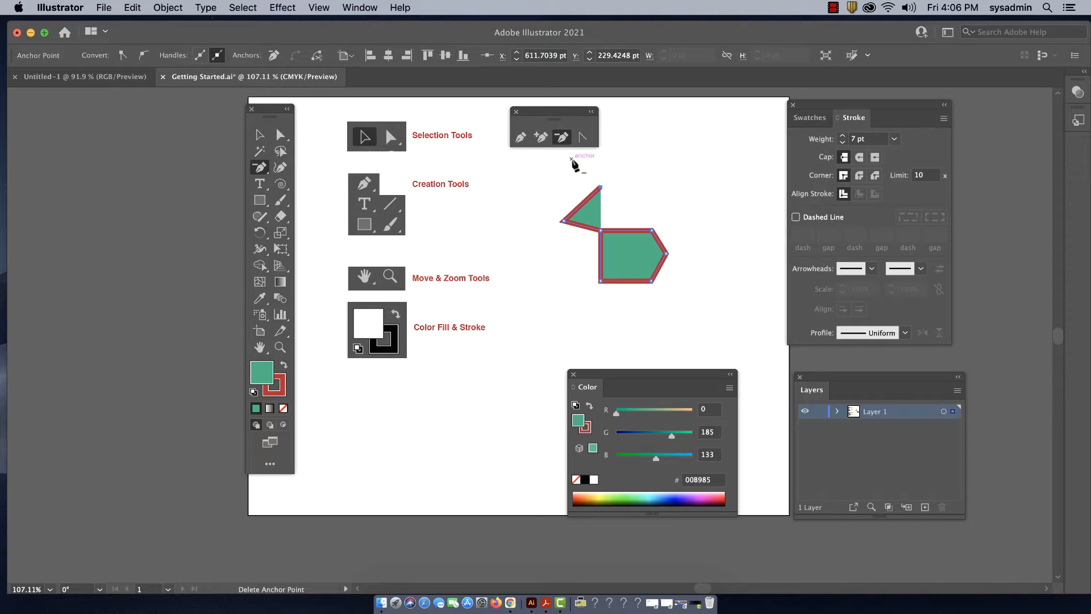
{"action": "left_click", "coordinate": [601, 186]}
{"action": "left_click", "coordinate": [564, 221]}
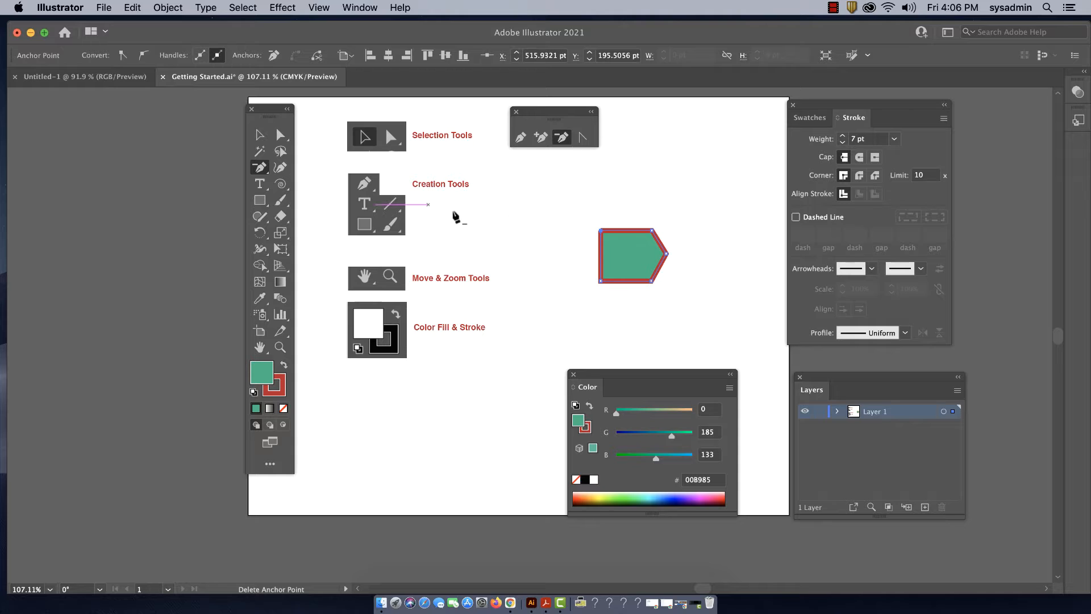
Stretch the shape's pointed tip outward to about X 634.6 pt, Y 232.5 pt with Direct Selection
{"action": "left_click", "coordinate": [280, 135]}
{"action": "left_click_drag", "start_coordinate": [666, 253], "coordinate": [684, 257]}
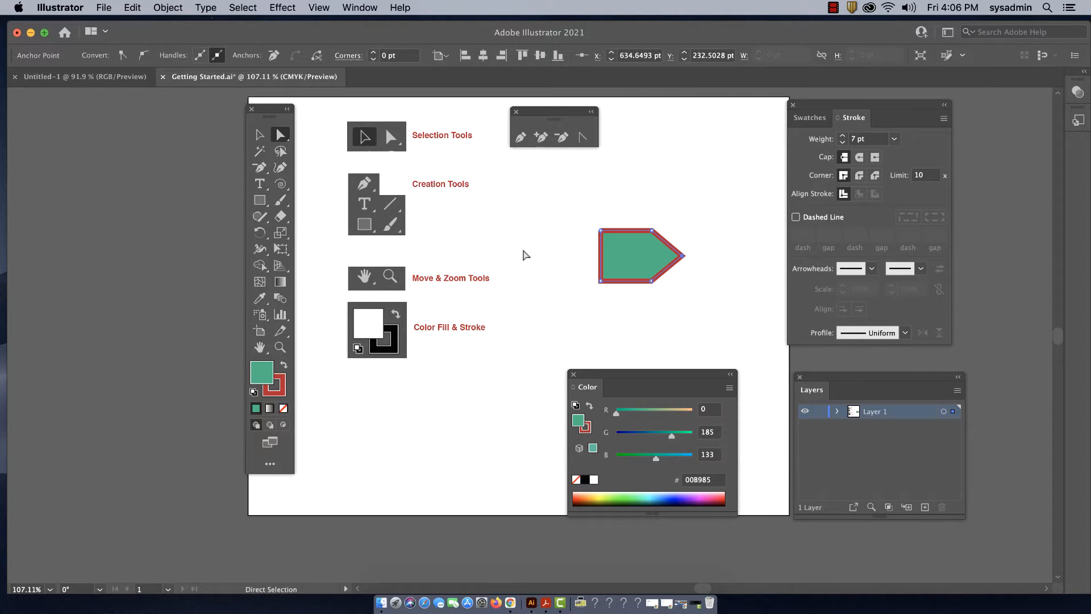
{"action": "left_click", "coordinate": [523, 251]}
Pull the path's open endpoint away from the upper-left corner to about X 541.9 pt, Y 183.5 pt
{"action": "left_click", "coordinate": [613, 236]}
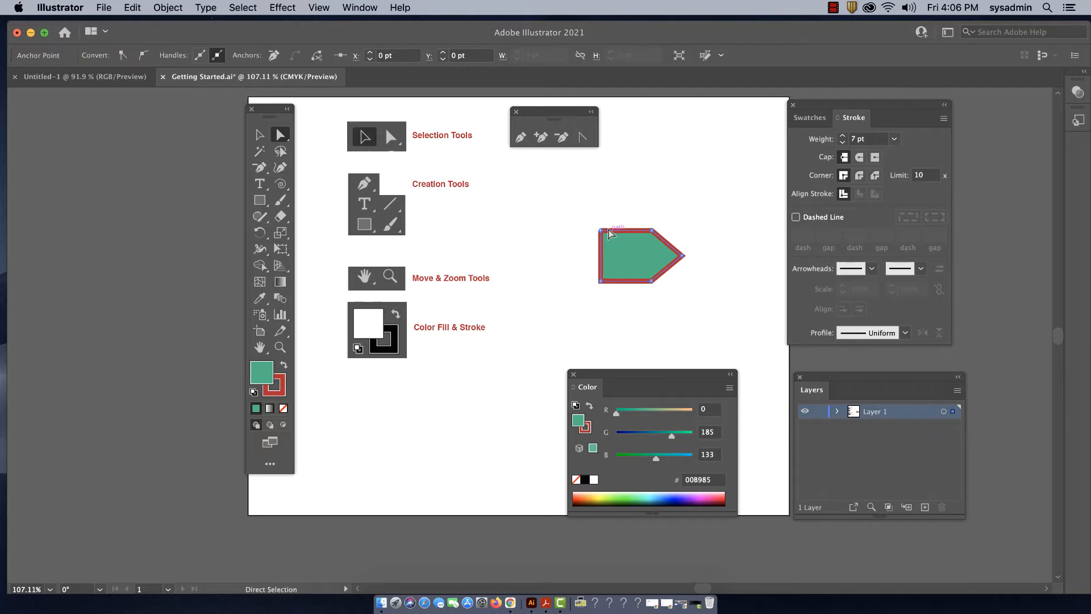
{"action": "left_click", "coordinate": [595, 256]}
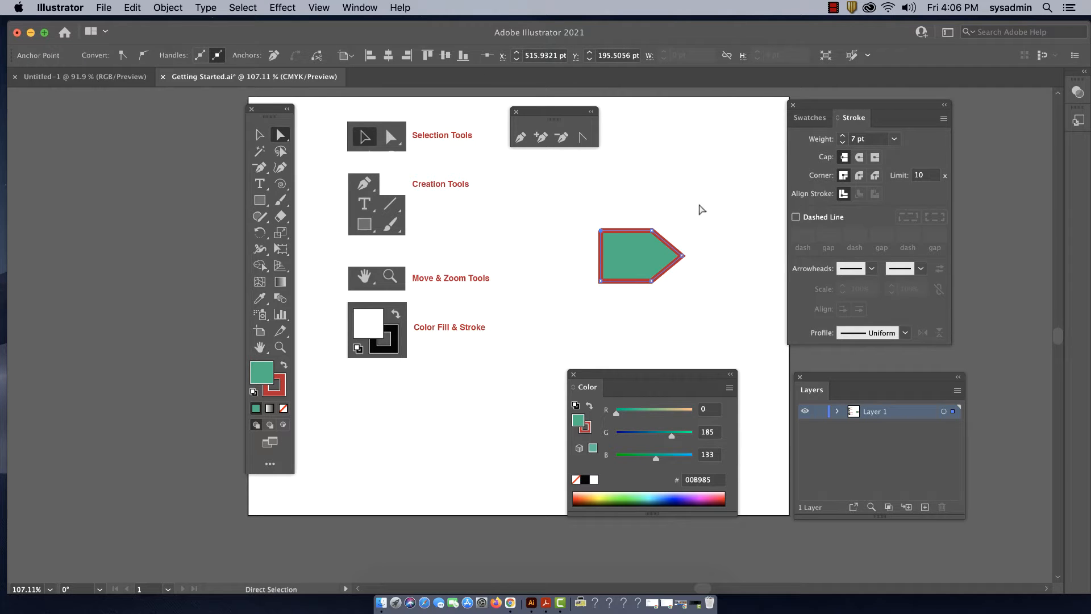
{"action": "mouse_move", "coordinate": [610, 228]}
{"action": "left_mouse_down"}
{"action": "mouse_move", "coordinate": [620, 227]}
{"action": "mouse_move", "coordinate": [594, 229]}
{"action": "mouse_move", "coordinate": [618, 217]}
{"action": "left_mouse_up"}
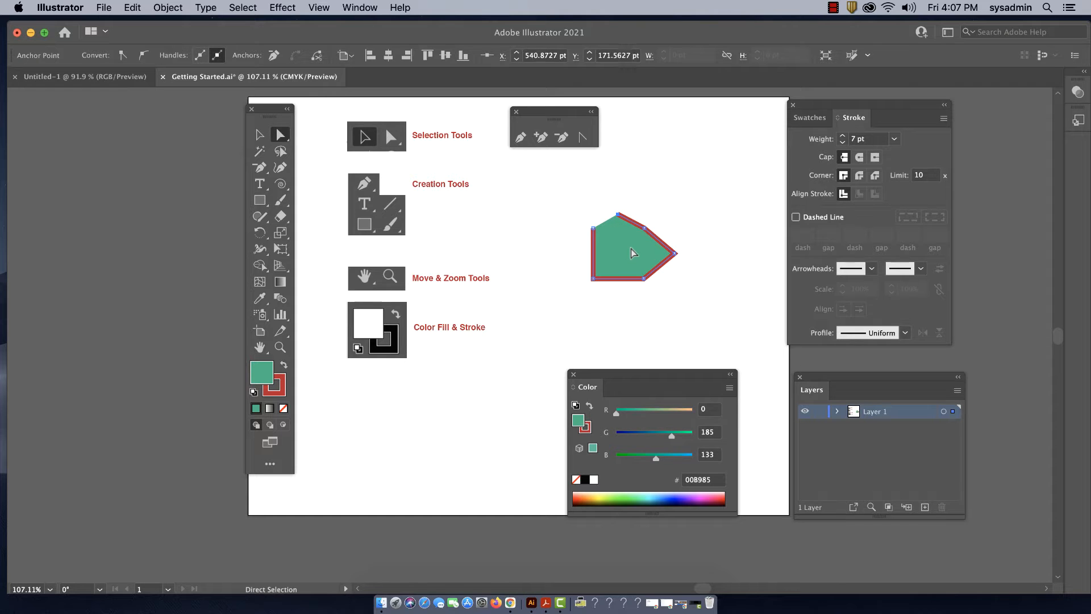
{"action": "mouse_move", "coordinate": [620, 219]}
{"action": "left_mouse_down"}
{"action": "mouse_move", "coordinate": [626, 225]}
{"action": "mouse_move", "coordinate": [599, 233]}
{"action": "mouse_move", "coordinate": [615, 223]}
{"action": "left_mouse_up"}
{"action": "left_click", "coordinate": [567, 238]}
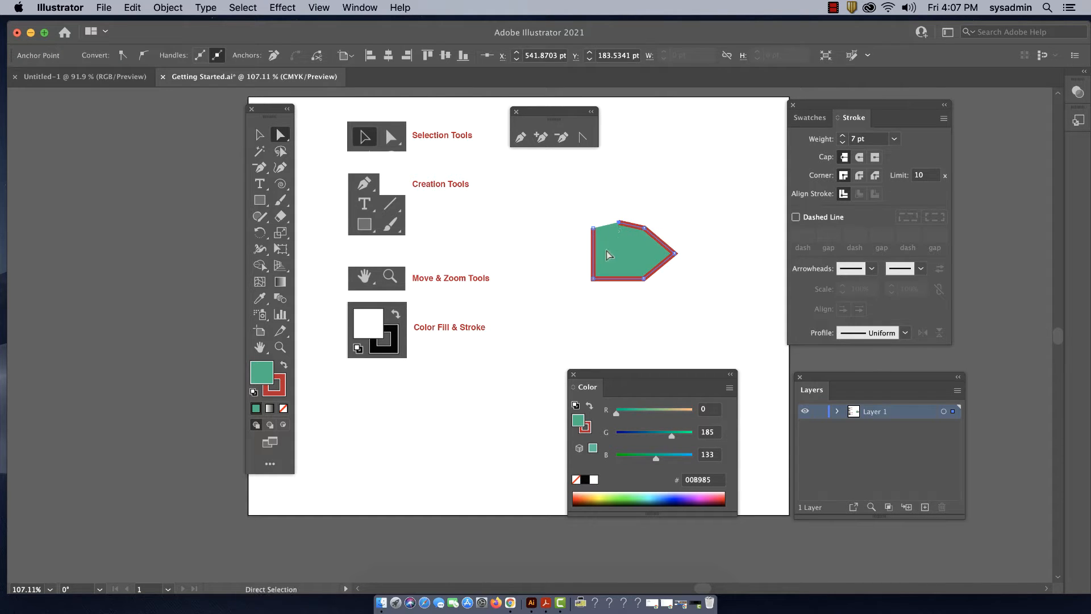
Close the gap at the upper-left corner with the Pen tool and delete the extra anchor on the top edge
{"action": "left_click", "coordinate": [520, 137]}
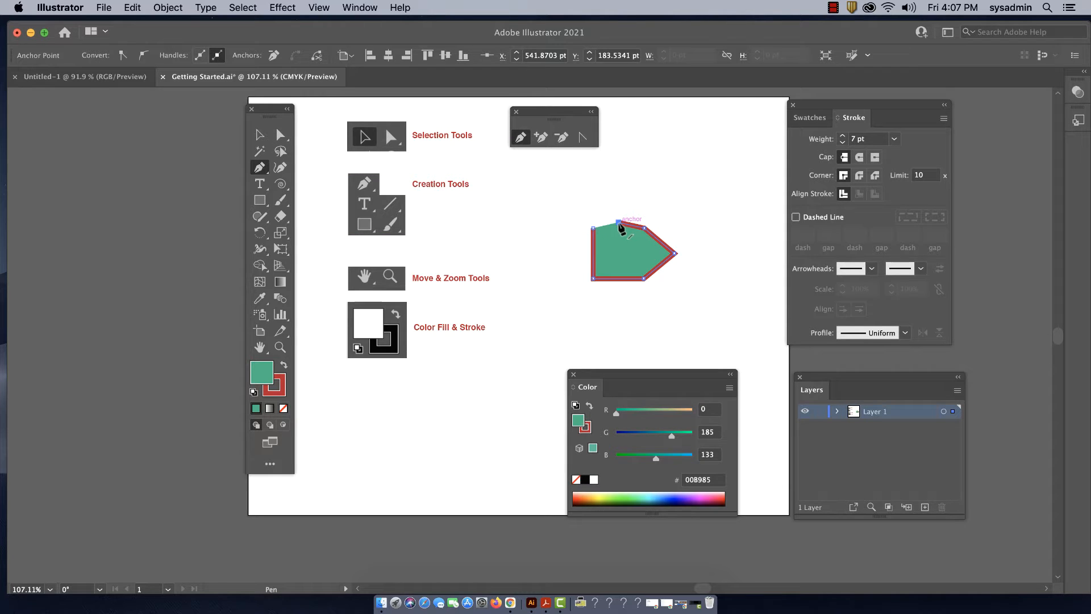
{"action": "left_click", "coordinate": [619, 223]}
{"action": "left_click", "coordinate": [593, 229]}
{"action": "left_click", "coordinate": [281, 134]}
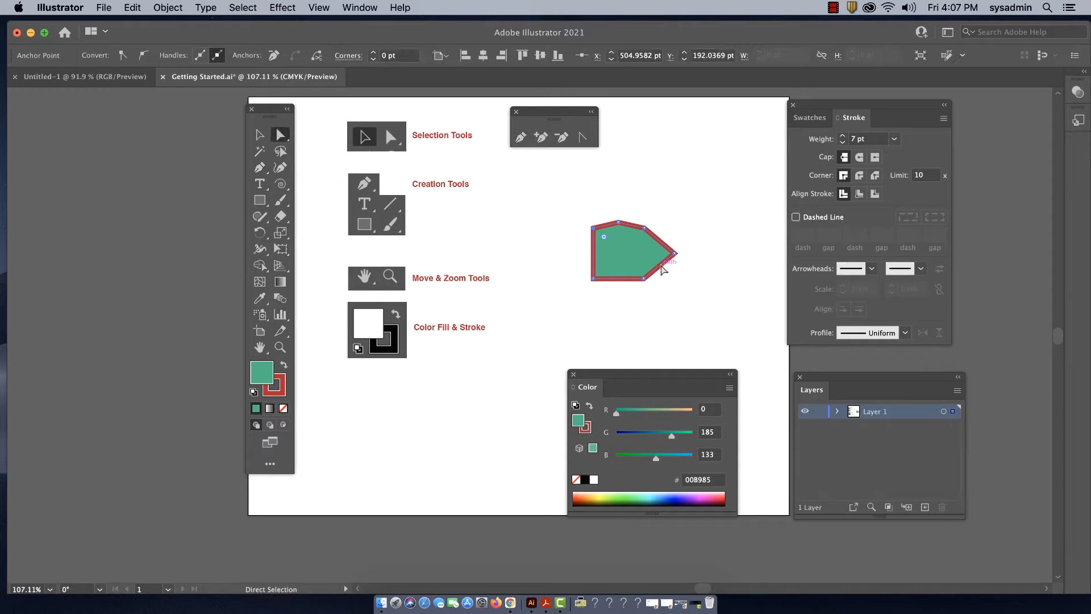
{"action": "key", "text": "minus"}
{"action": "left_click", "coordinate": [619, 222]}
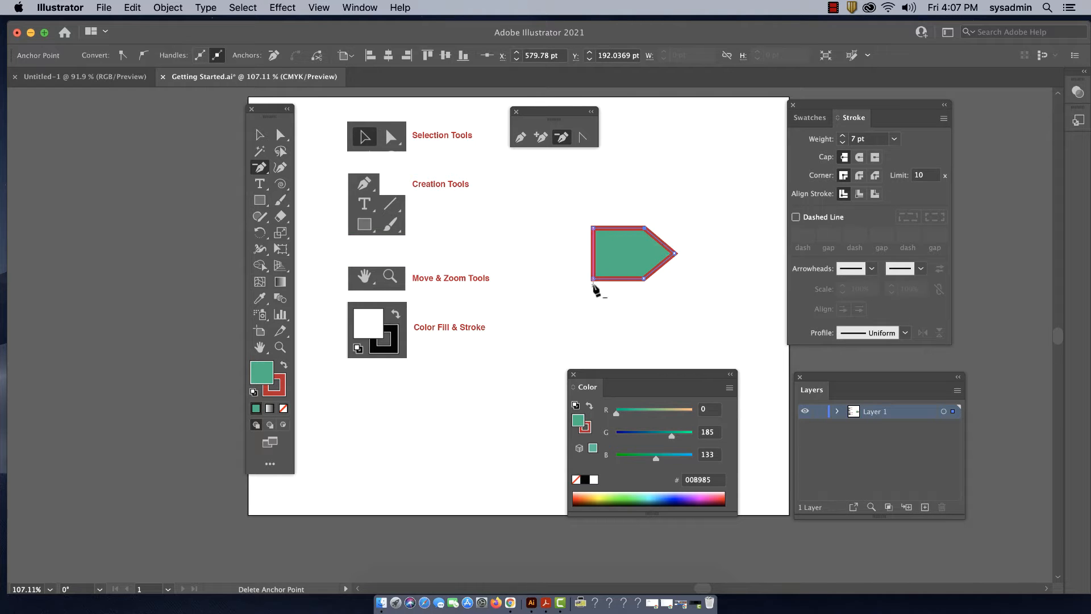
Move the whole pointed shape up and to the left on the artboard with the Selection tool
{"action": "key", "text": "v"}
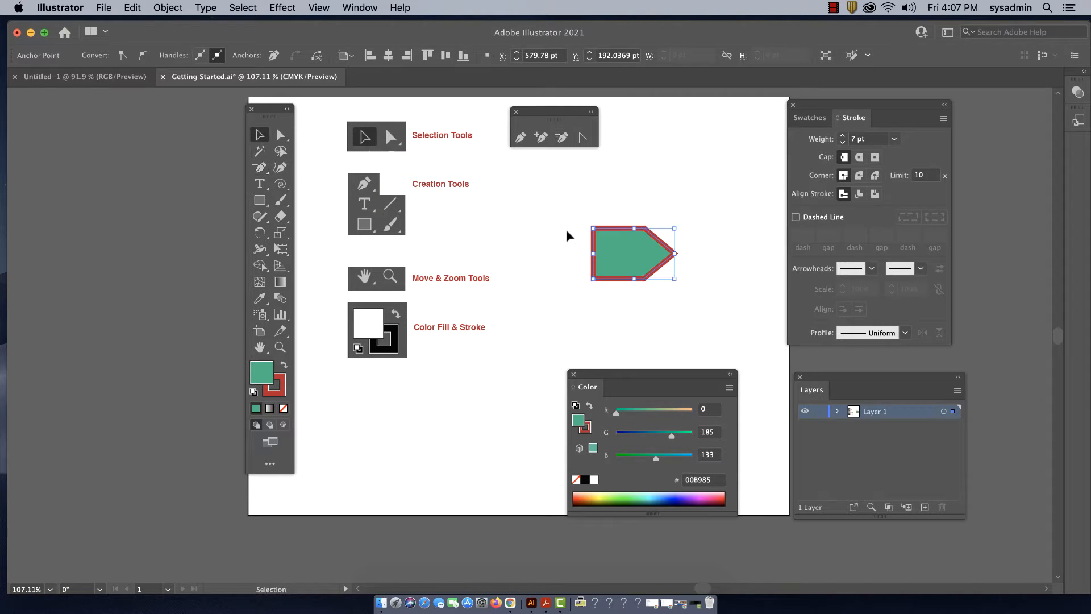
{"action": "left_click", "coordinate": [571, 236]}
{"action": "left_click_drag", "start_coordinate": [635, 258], "coordinate": [607, 220]}
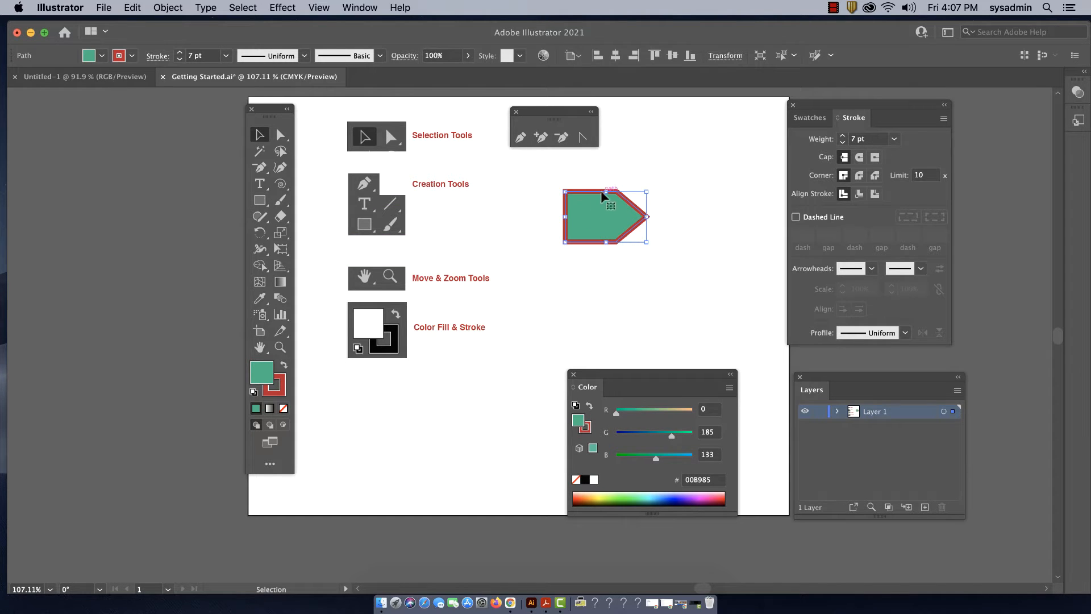
Convert the shape's corners, except the pointed tip, into smooth curves with the Anchor Point tool to form a teardrop
{"action": "left_click", "coordinate": [583, 138]}
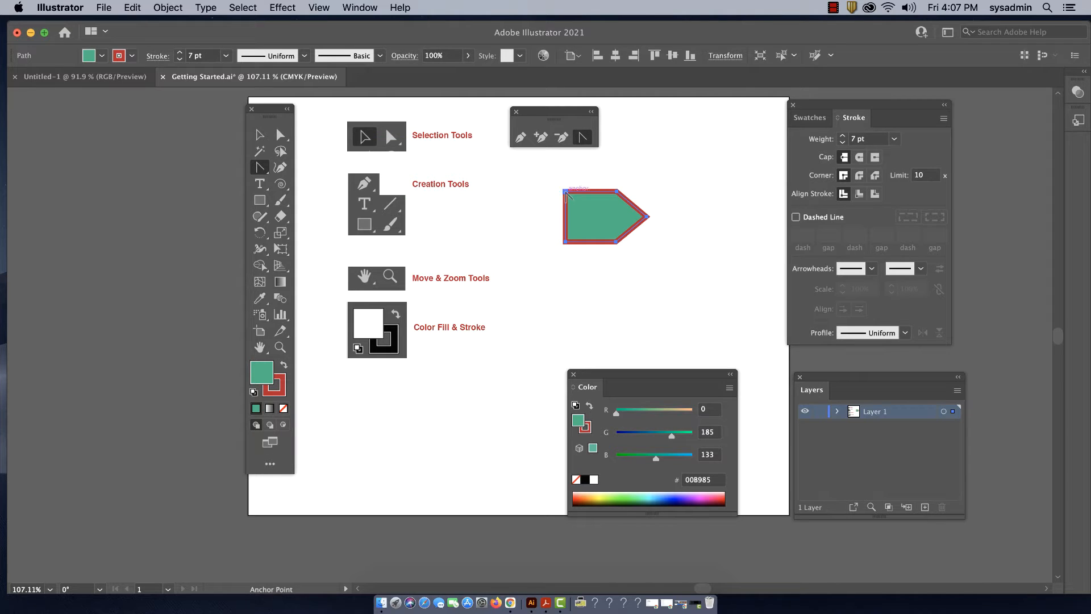
{"action": "left_click_drag", "start_coordinate": [565, 192], "coordinate": [546, 202]}
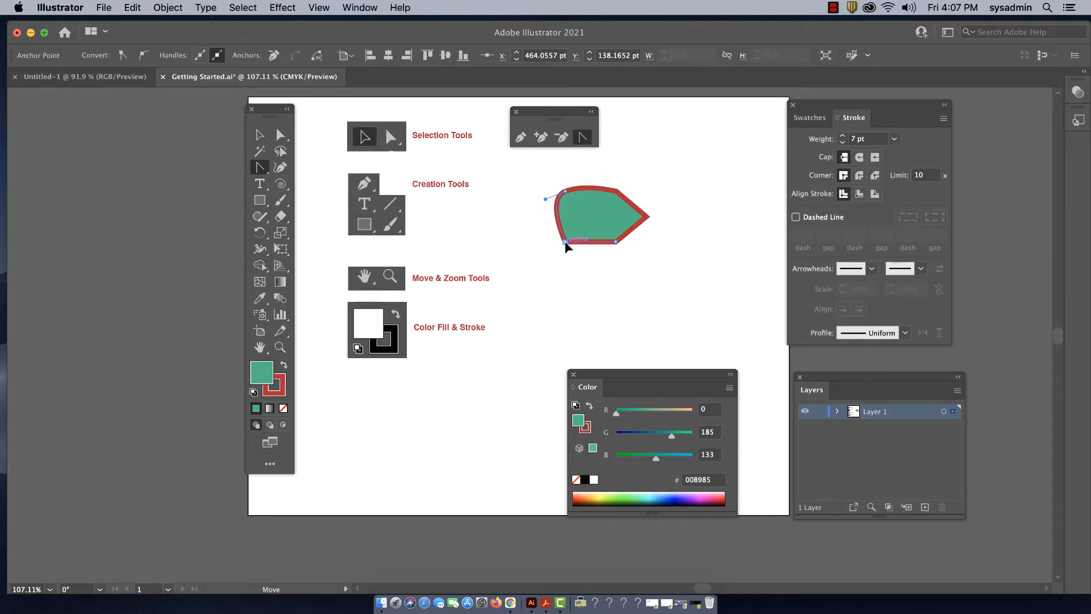
{"action": "left_click_drag", "start_coordinate": [566, 241], "coordinate": [630, 235]}
{"action": "left_click_drag", "start_coordinate": [617, 192], "coordinate": [599, 189]}
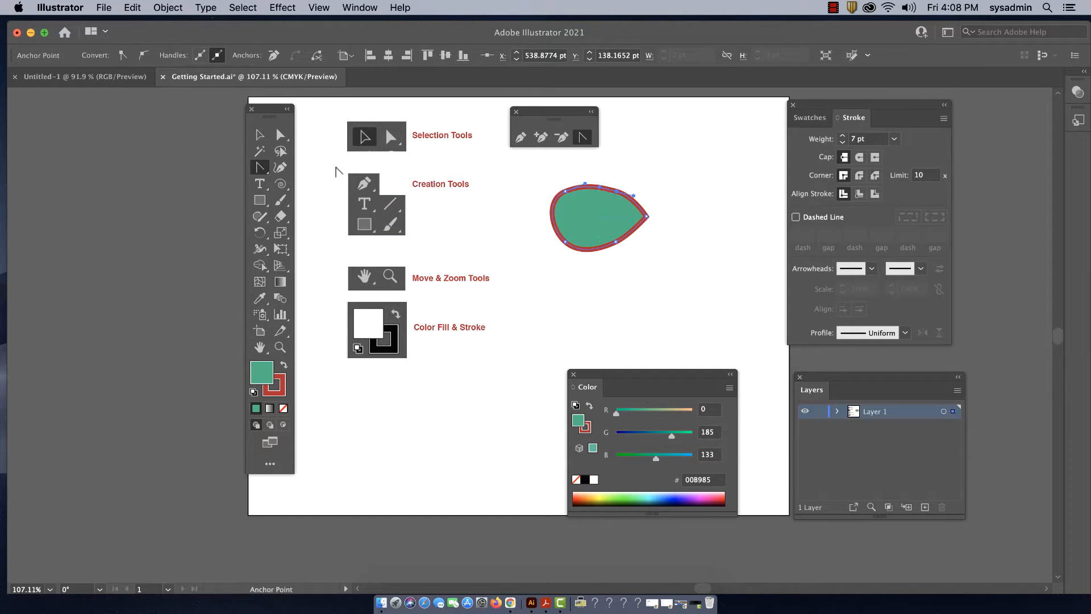
Extend the teardrop's tip outward and adjust the curve at its upper-left anchor with Direct Selection
{"action": "left_click", "coordinate": [281, 135]}
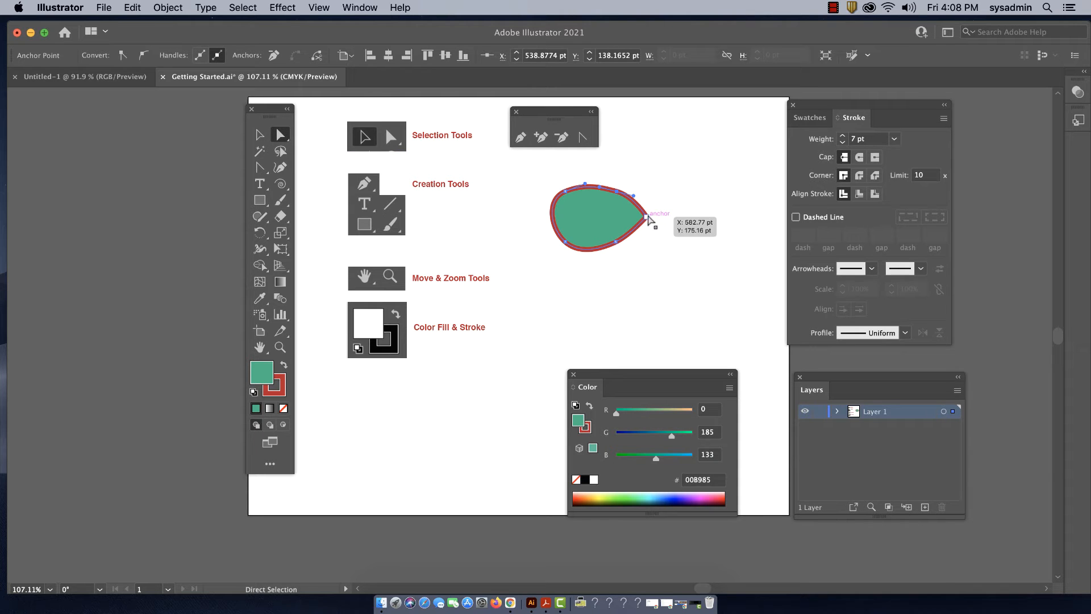
{"action": "mouse_move", "coordinate": [649, 216]}
{"action": "left_mouse_down"}
{"action": "mouse_move", "coordinate": [661, 218]}
{"action": "mouse_move", "coordinate": [636, 198]}
{"action": "mouse_move", "coordinate": [644, 203]}
{"action": "left_mouse_up"}
{"action": "left_click", "coordinate": [617, 242]}
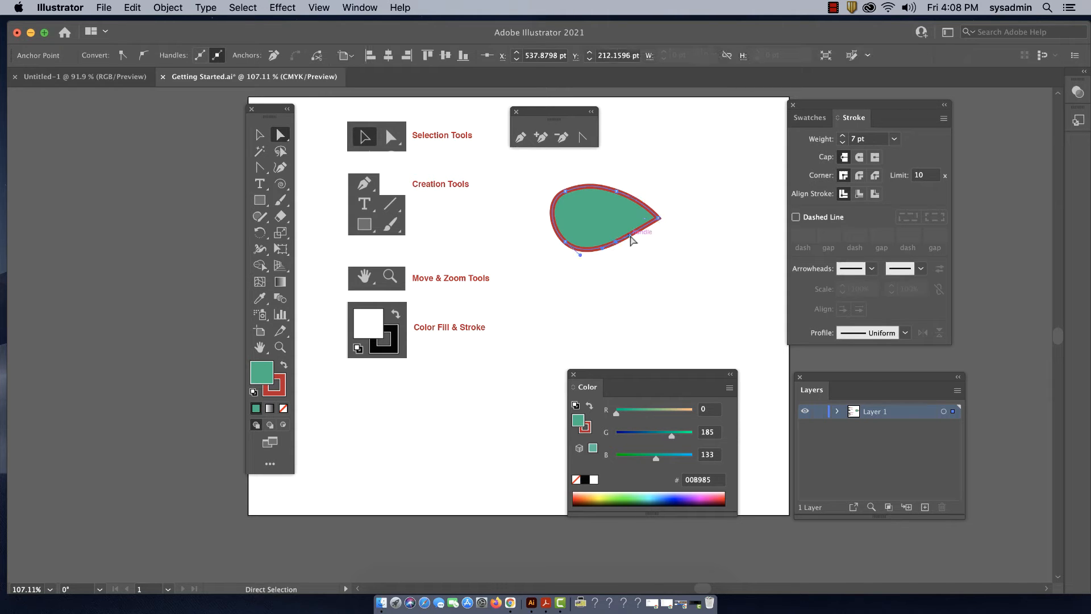
{"action": "left_click_drag", "start_coordinate": [565, 191], "coordinate": [592, 183]}
{"action": "left_click", "coordinate": [534, 254]}
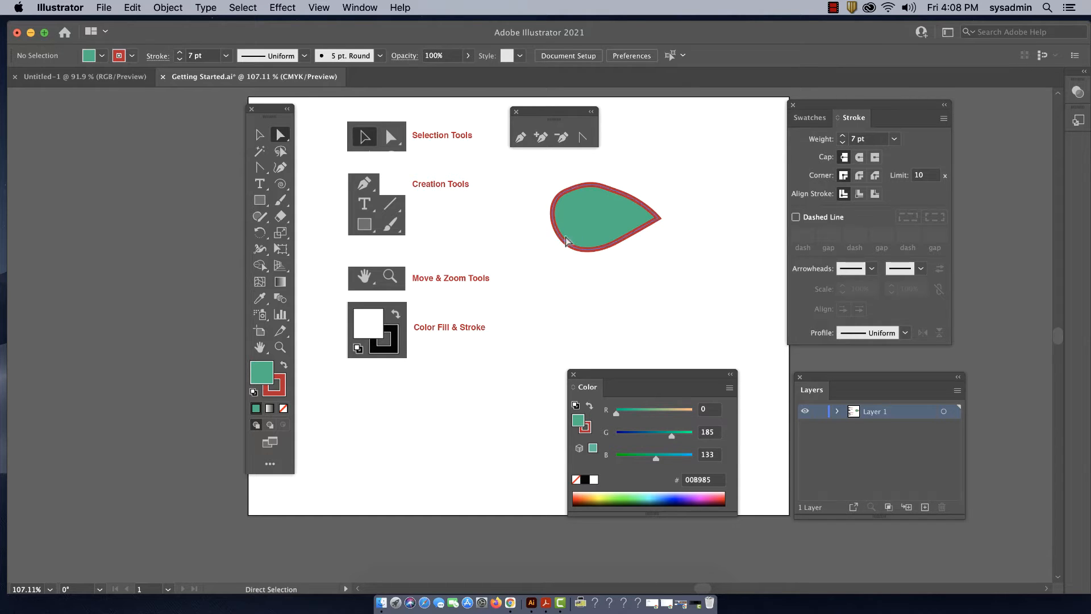
Smooth the teardrop's upper-left curve by adjusting its anchor's direction handle with Direct Selection
{"action": "left_click", "coordinate": [374, 223]}
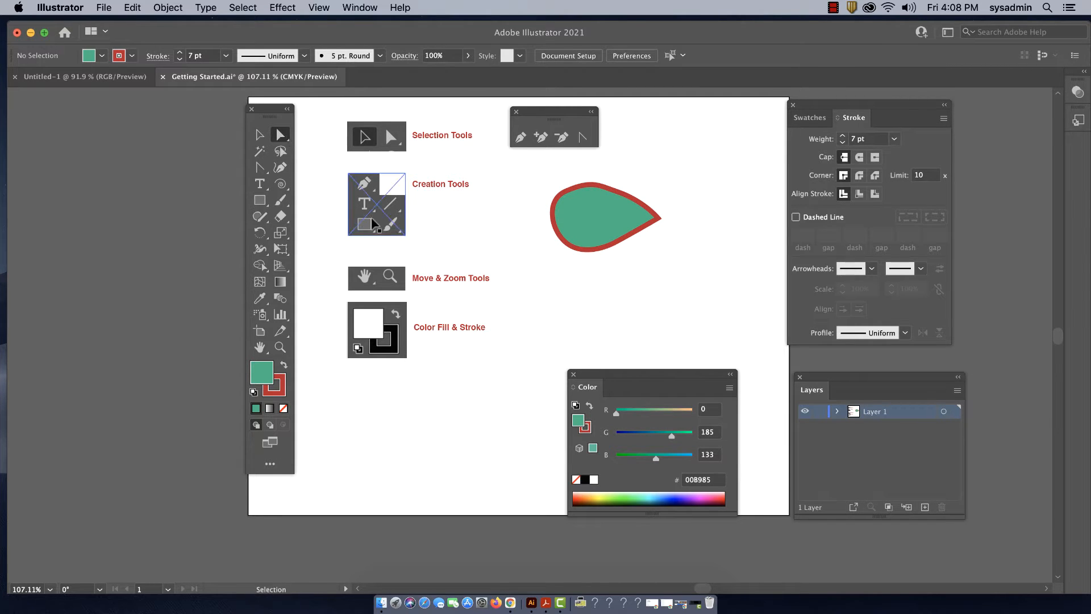
{"action": "key", "text": "super+equal"}
{"action": "key", "text": "super+equal"}
{"action": "key", "text": "space"}
{"action": "left_click_drag", "start_coordinate": [597, 226], "coordinate": [443, 431]}
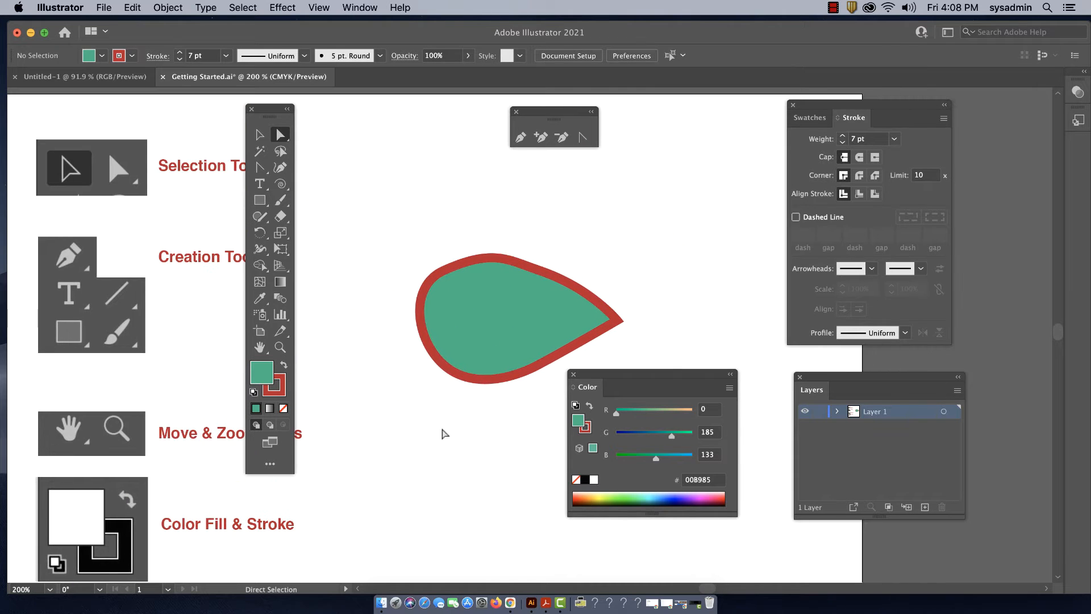
{"action": "left_click", "coordinate": [493, 252]}
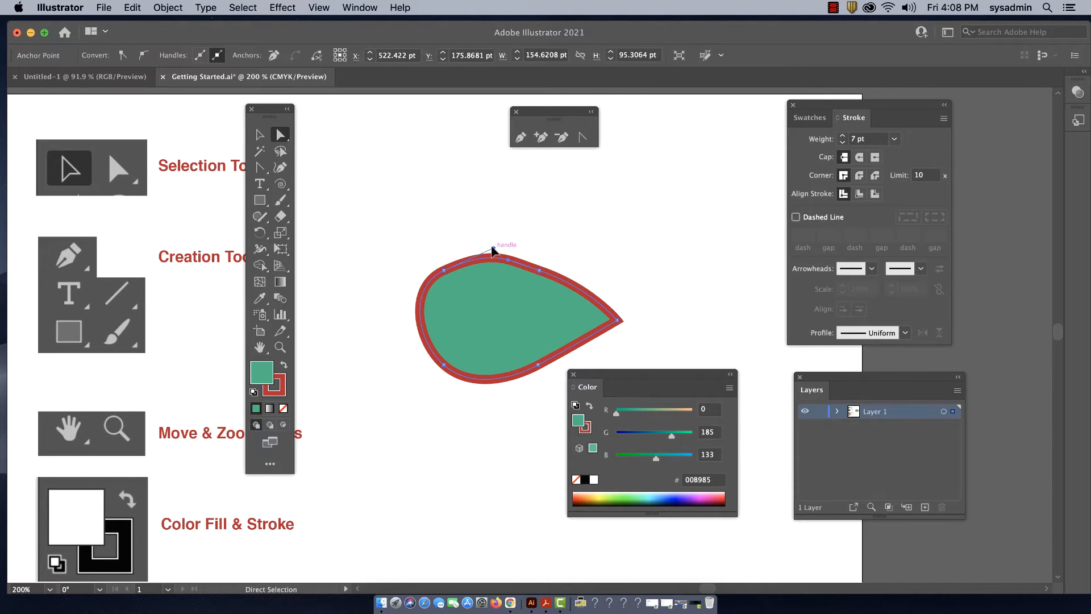
{"action": "left_click", "coordinate": [413, 250]}
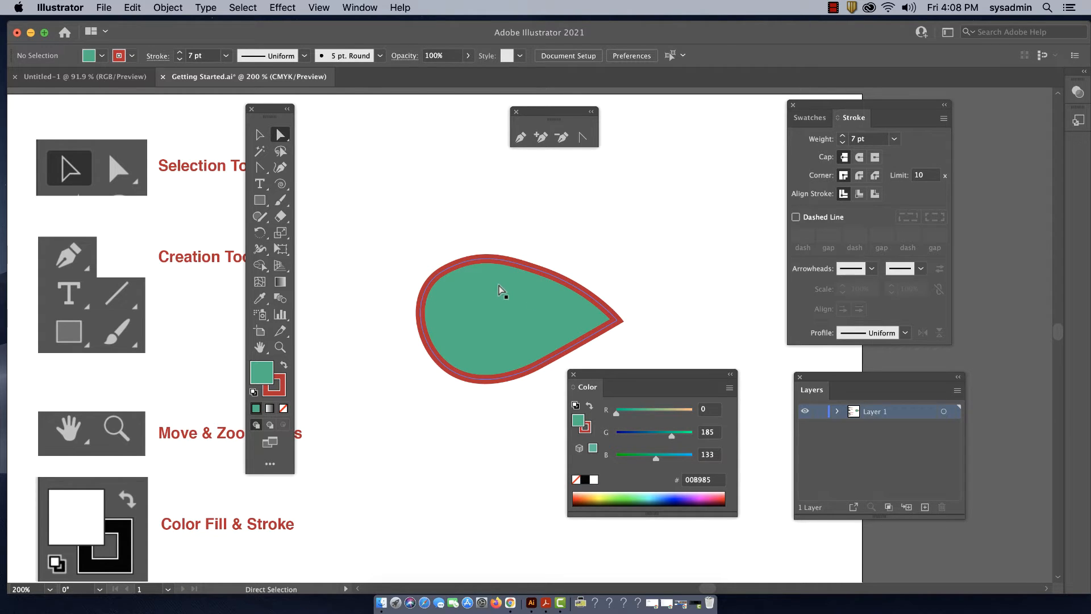
Convert the teardrop's four smooth anchors back to sharp corners with the Anchor Point tool
{"action": "left_click", "coordinate": [259, 135]}
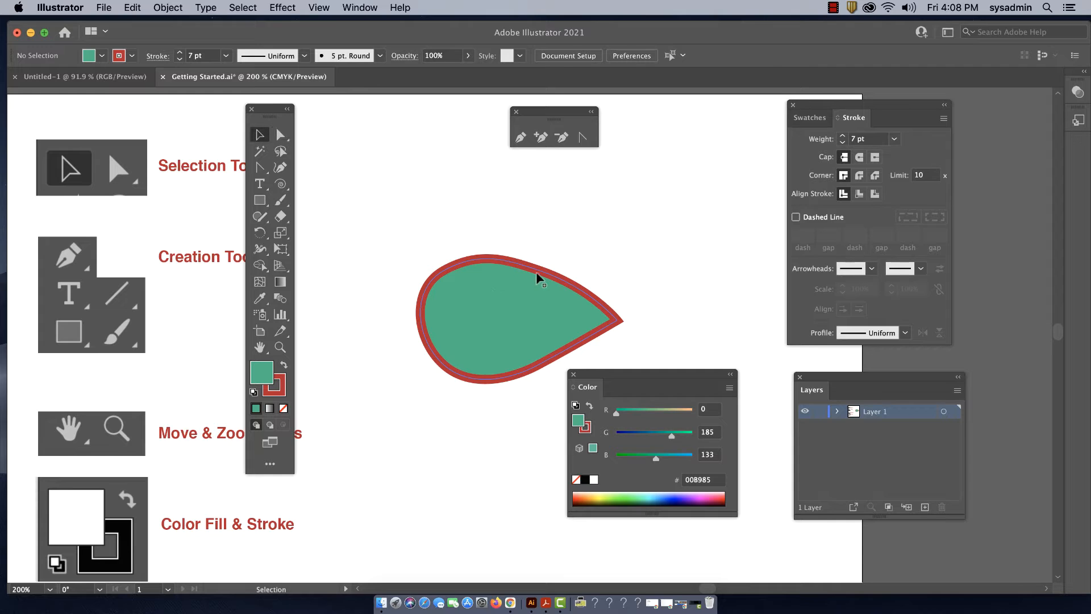
{"action": "left_click", "coordinate": [480, 291]}
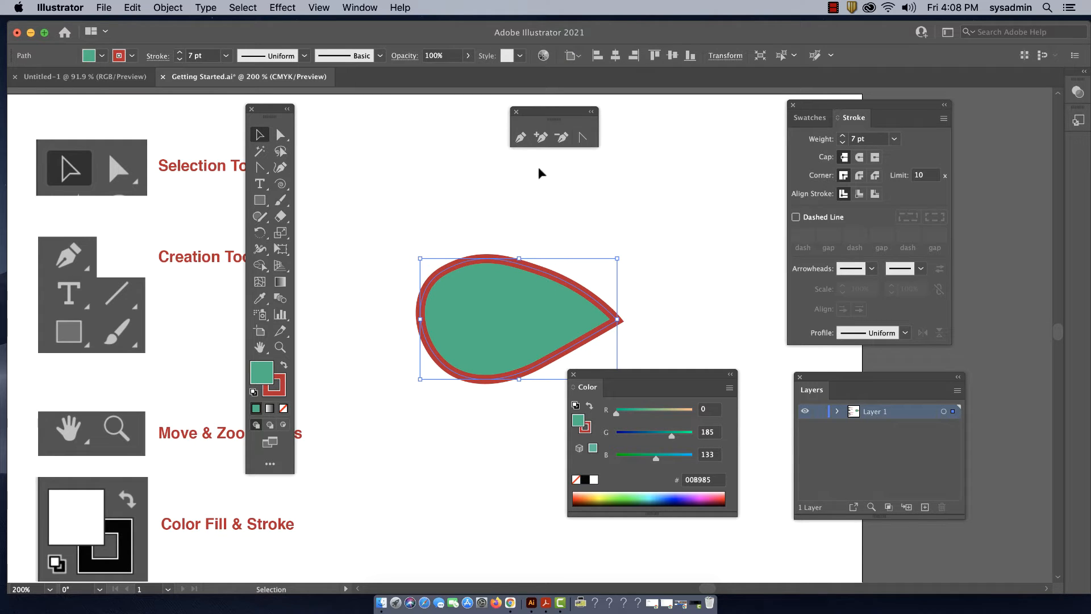
{"action": "left_click", "coordinate": [583, 138]}
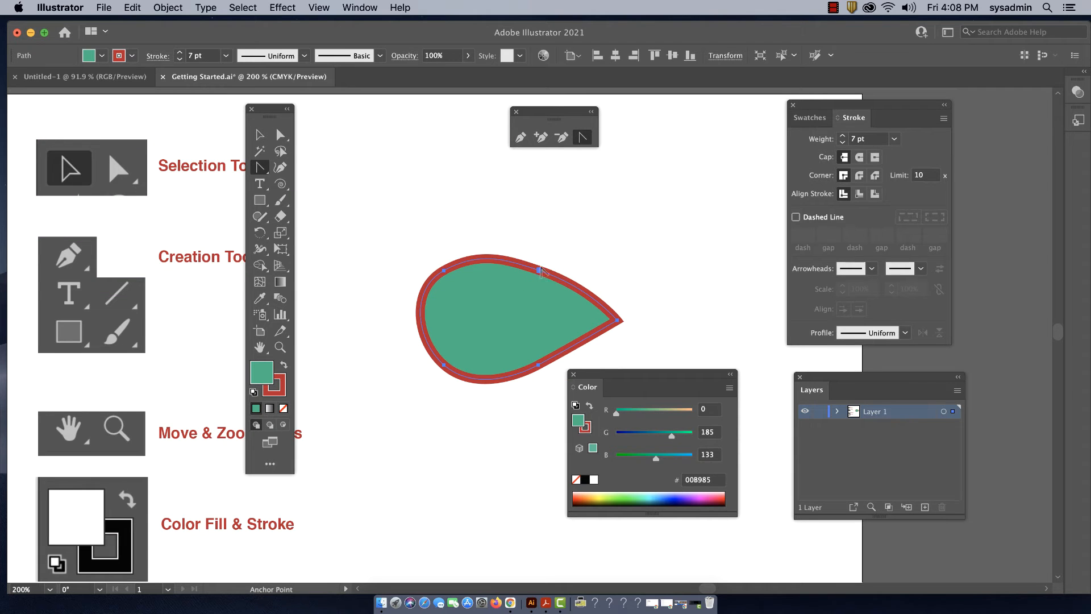
{"action": "left_click", "coordinate": [540, 270]}
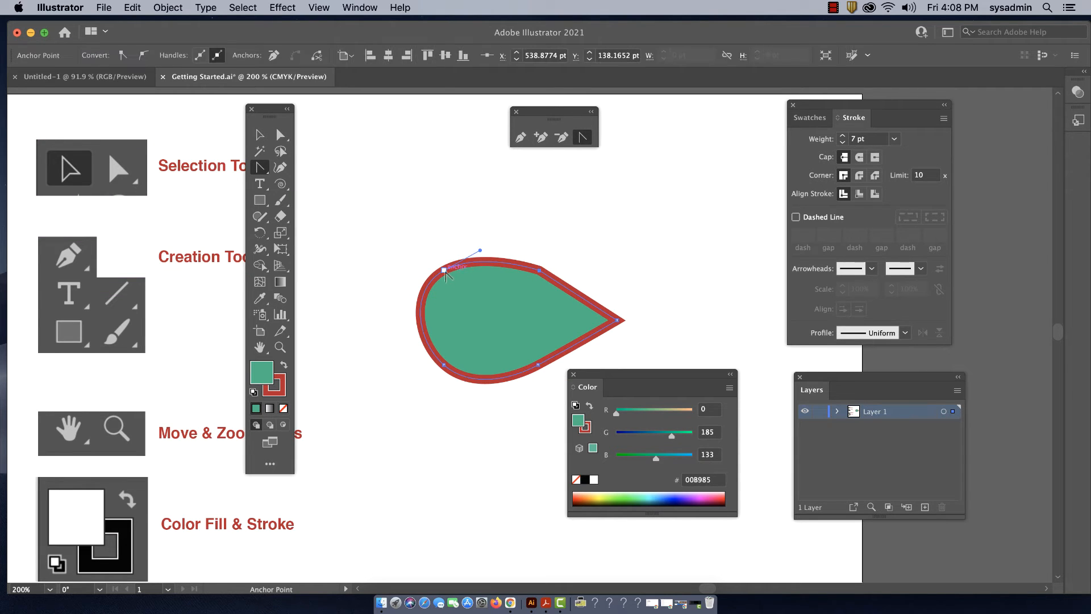
{"action": "left_click", "coordinate": [444, 270]}
{"action": "left_click", "coordinate": [444, 365]}
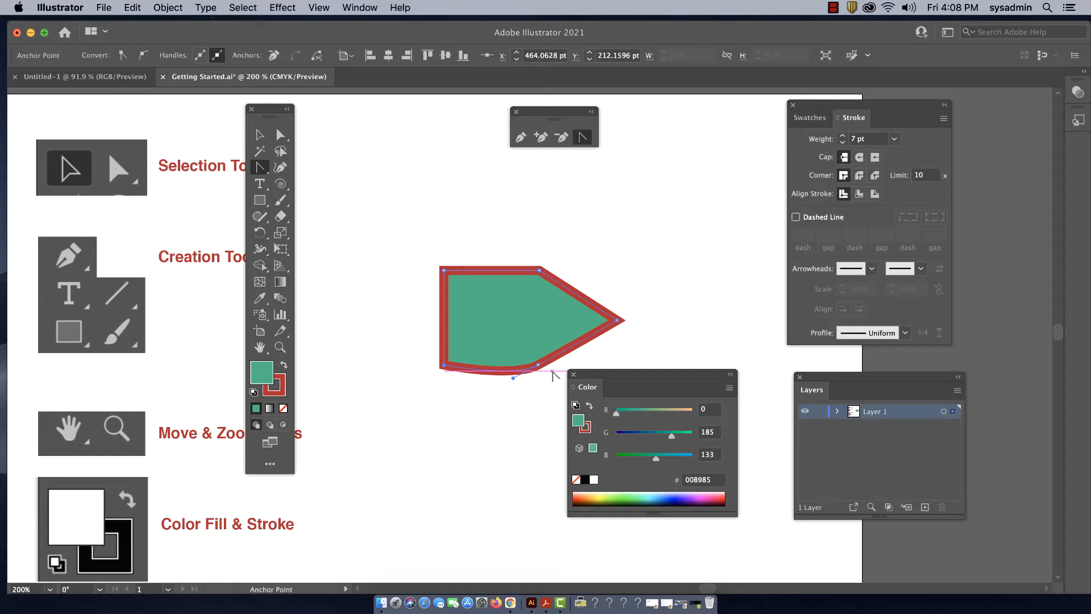
{"action": "left_click", "coordinate": [538, 364]}
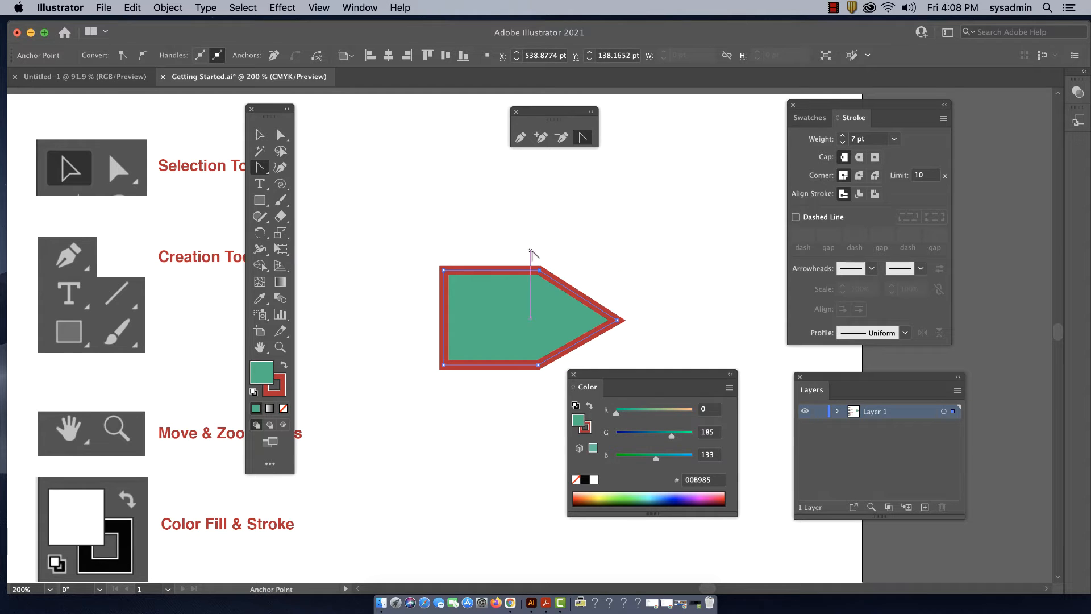
Move the pointed shape up and slightly left on the artboard with the Selection tool and deselect it
{"action": "left_click", "coordinate": [258, 133]}
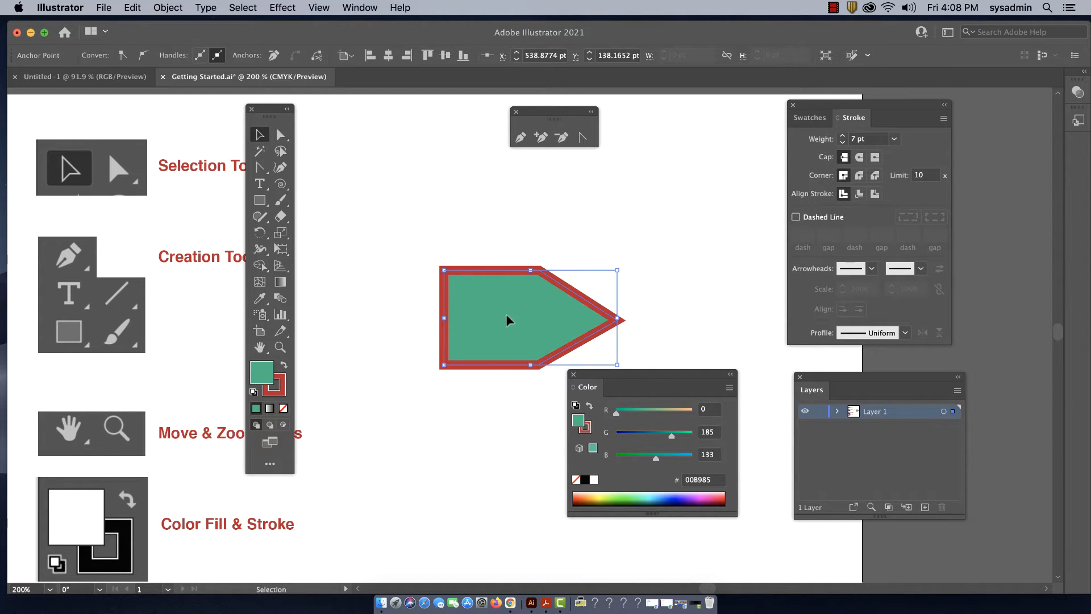
{"action": "left_click_drag", "start_coordinate": [507, 320], "coordinate": [491, 236]}
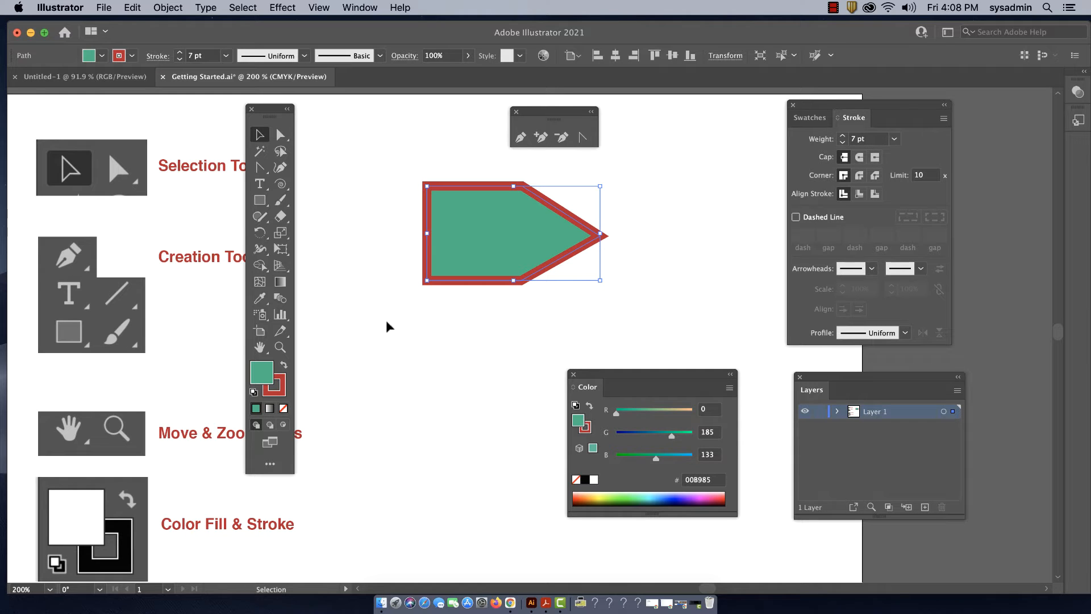
{"action": "left_click", "coordinate": [372, 325]}
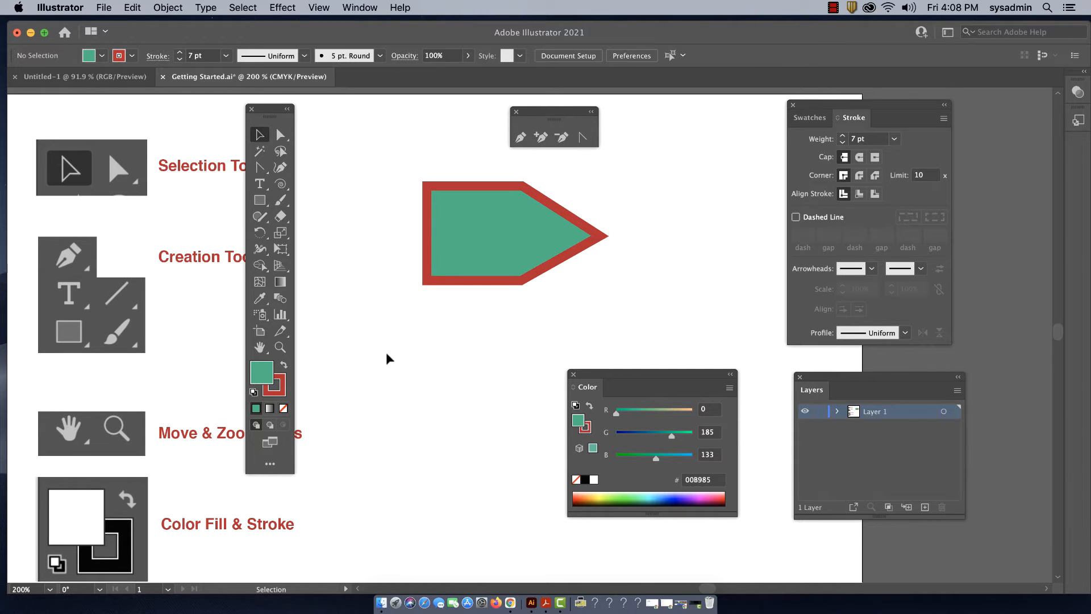
Rearrange the floating tool, stroke and color palettes to clear the artboard, and shift the pointed shape slightly up and left
{"action": "left_click_drag", "start_coordinate": [270, 114], "coordinate": [353, 173]}
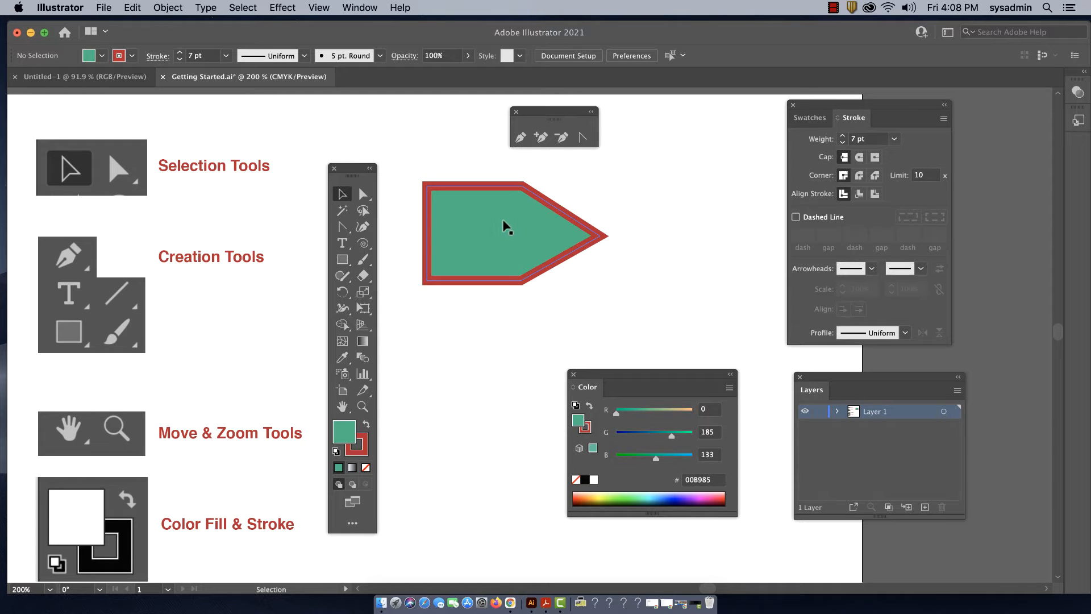
{"action": "left_click", "coordinate": [493, 195]}
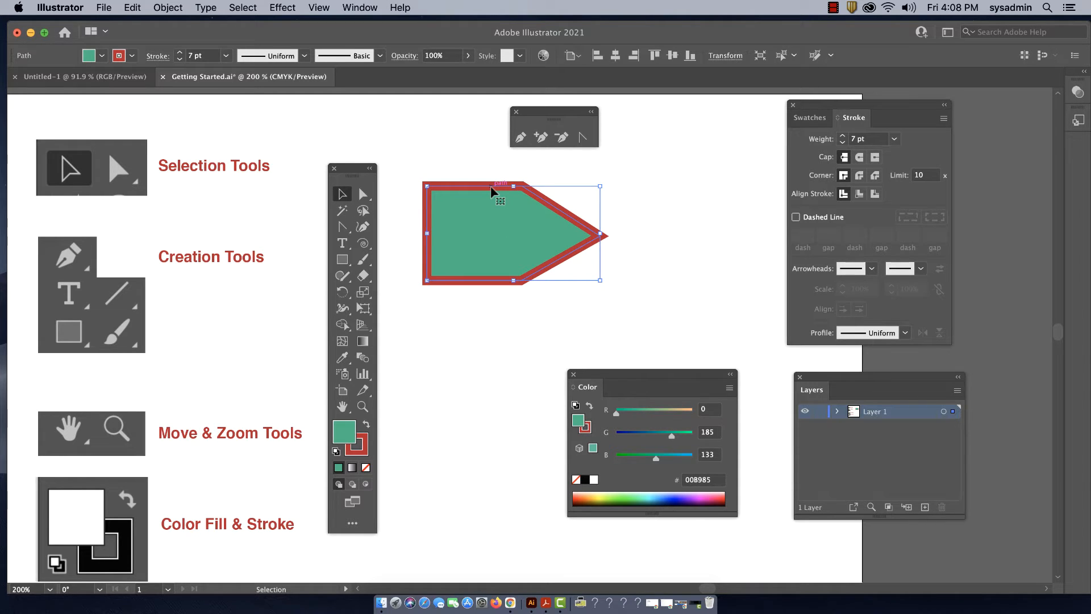
{"action": "key", "text": "a"}
{"action": "key", "text": "super+minus"}
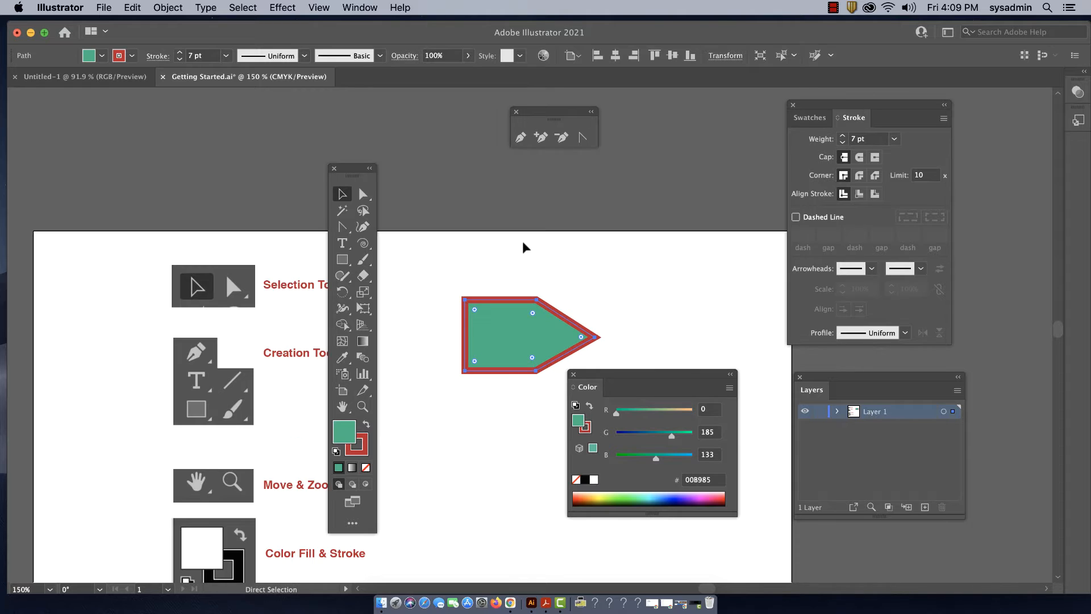
{"action": "key", "text": "v"}
{"action": "left_click_drag", "start_coordinate": [476, 198], "coordinate": [475, 176]}
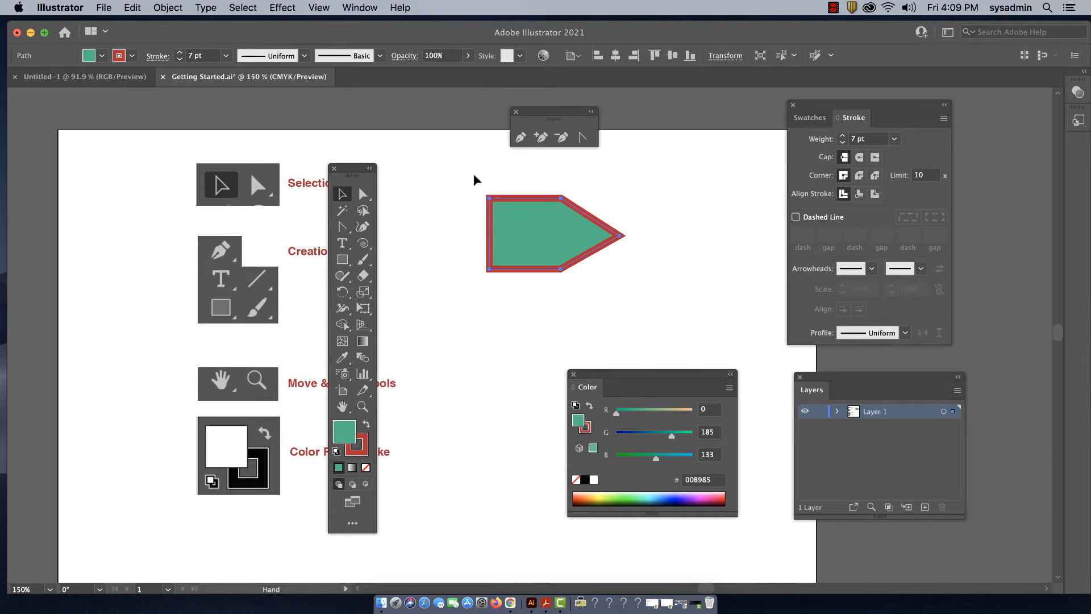
{"action": "left_click_drag", "start_coordinate": [821, 107], "coordinate": [872, 107]}
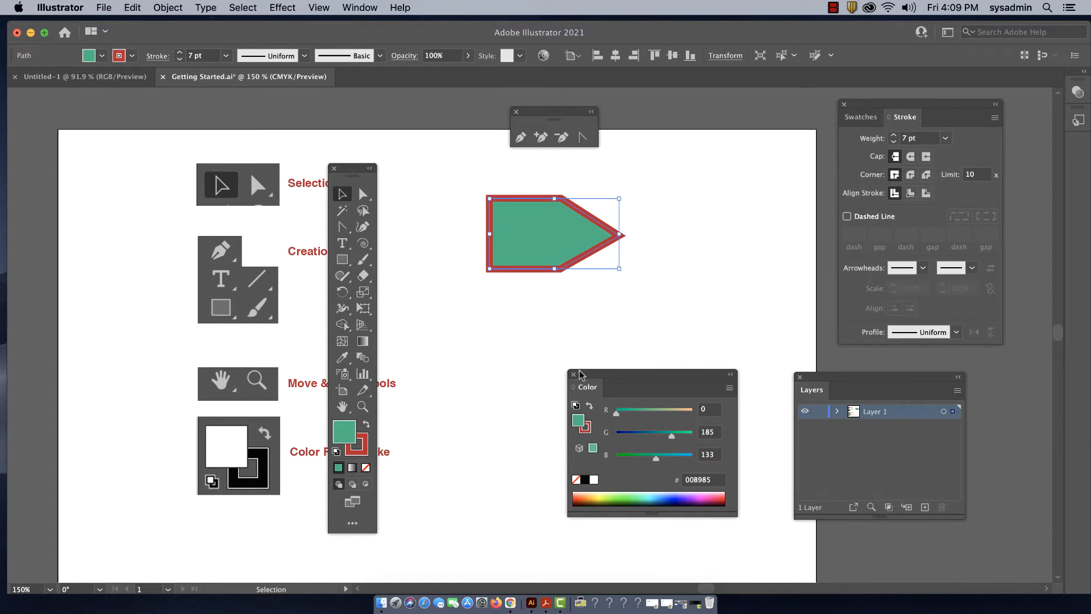
{"action": "left_click_drag", "start_coordinate": [581, 374], "coordinate": [510, 463]}
{"action": "left_click_drag", "start_coordinate": [542, 233], "coordinate": [524, 220]}
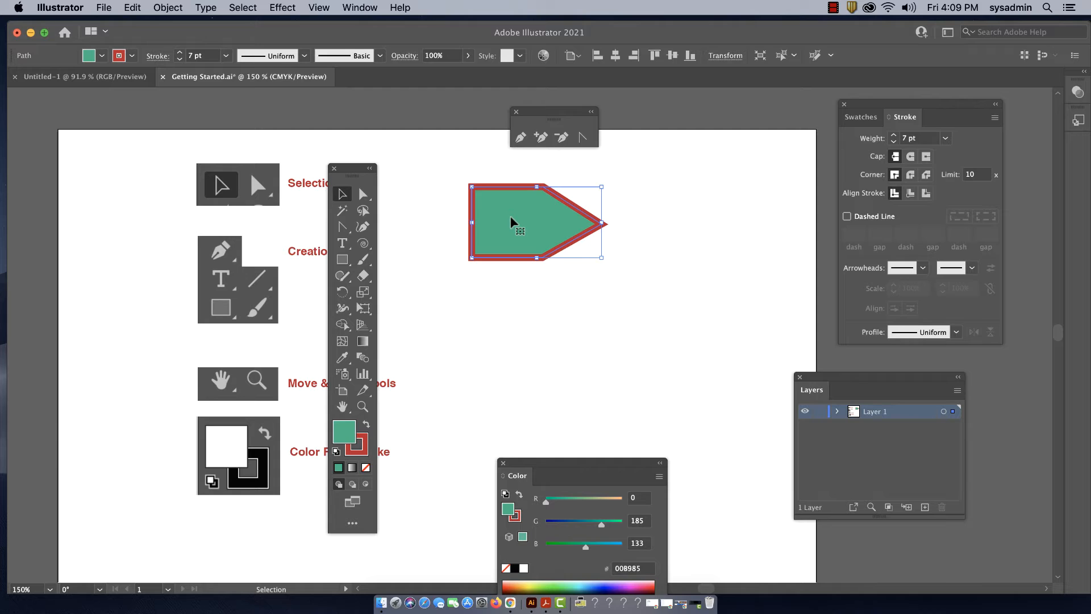
Copy and paste the pointed shape and delete the pasted copy
{"action": "left_click", "coordinate": [104, 8]}
{"action": "mouse_move", "coordinate": [133, 8]}
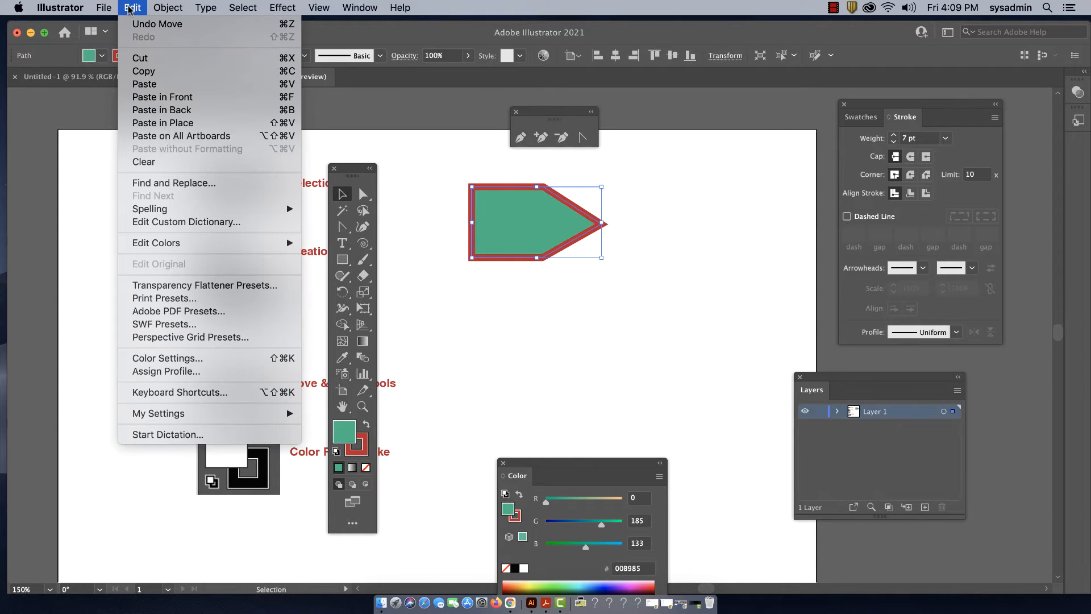
{"action": "left_click", "coordinate": [147, 71]}
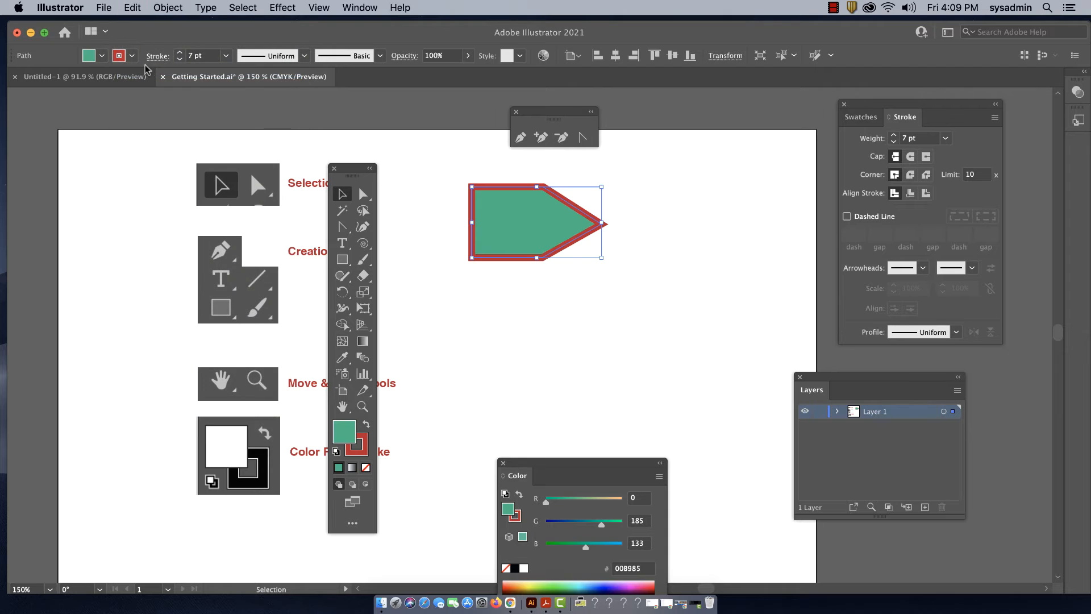
{"action": "left_click", "coordinate": [132, 8]}
{"action": "left_click", "coordinate": [145, 84]}
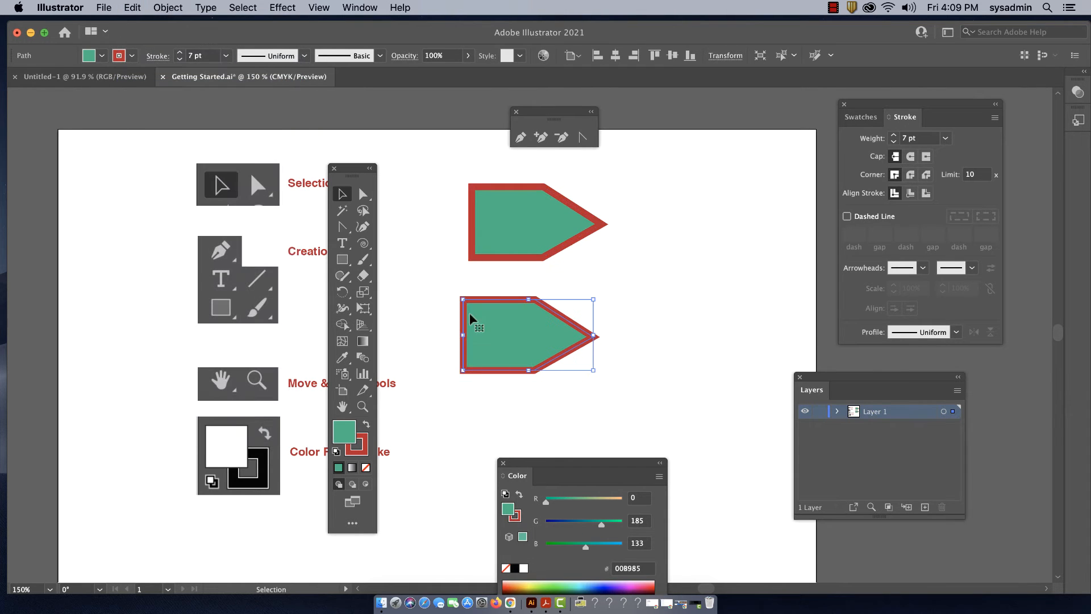
{"action": "key", "text": "Delete"}
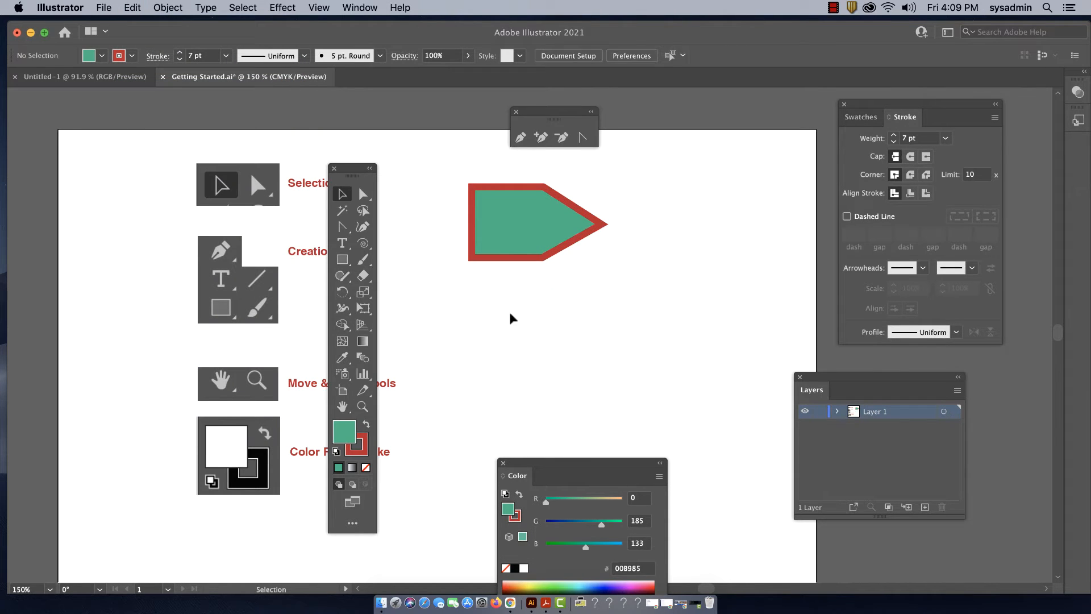
Duplicate the pointed shape straight below the original and set the duplicate's fill to None
{"action": "left_click", "coordinate": [516, 236]}
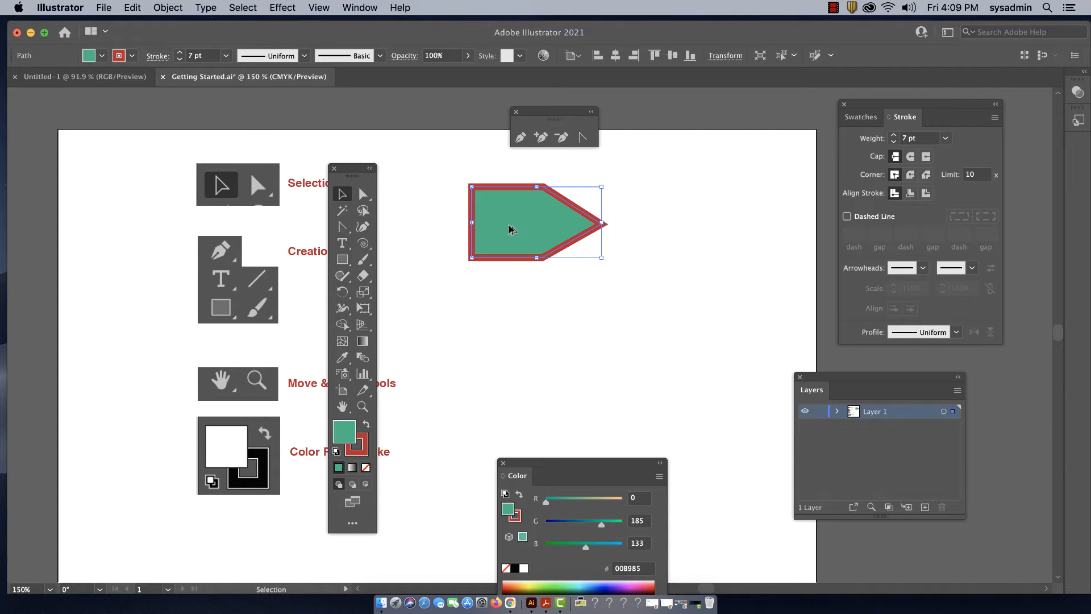
{"action": "left_click_drag", "start_coordinate": [510, 230], "coordinate": [511, 324]}
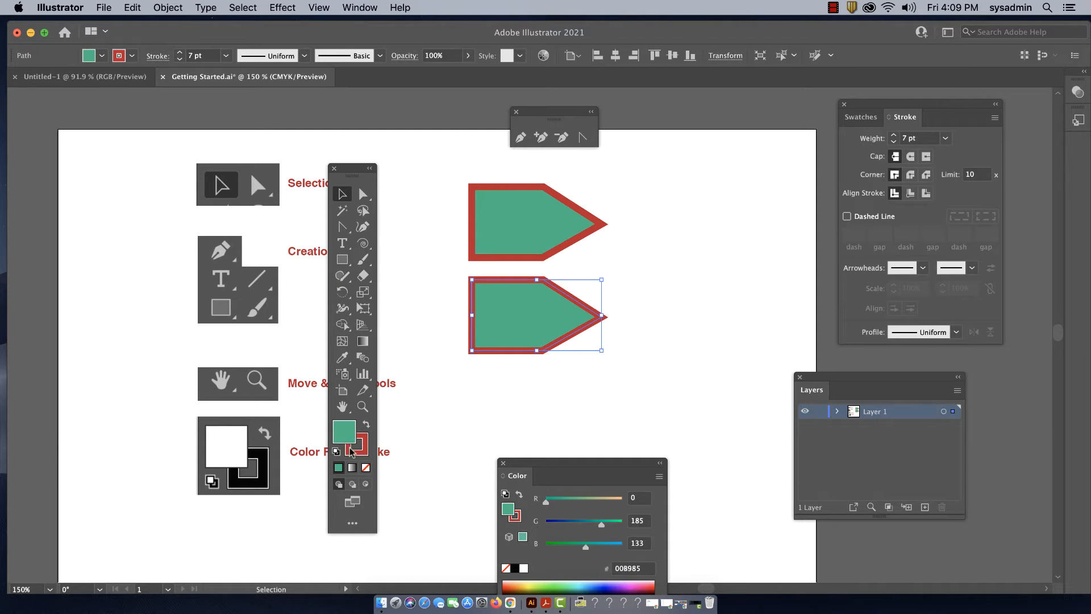
{"action": "left_click", "coordinate": [366, 467]}
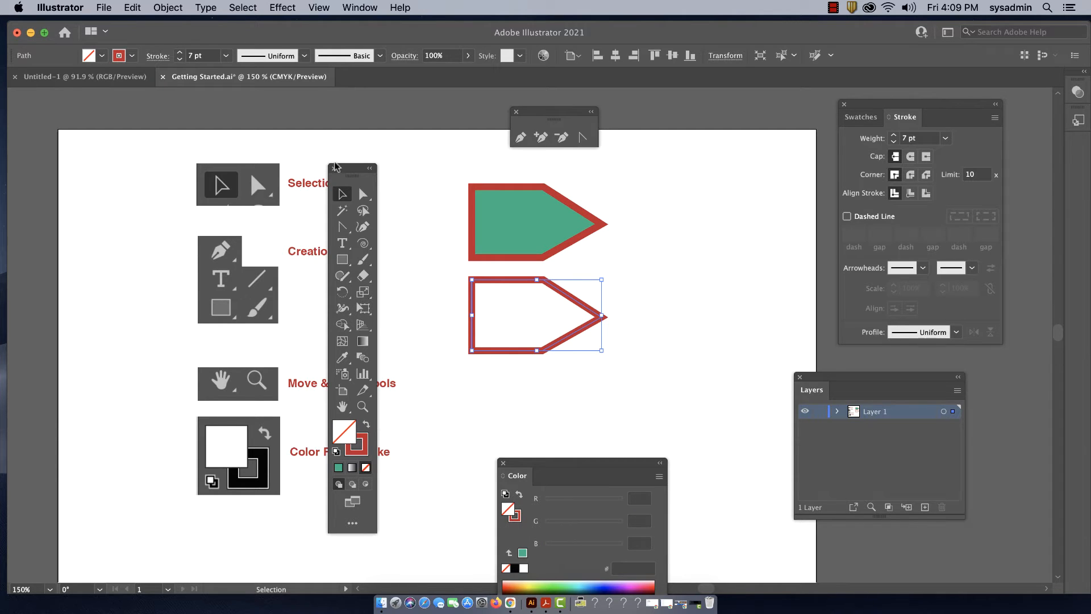
Display the Brushes palette beside the shapes and move the toolbox and Layers palette out of the way
{"action": "left_click_drag", "start_coordinate": [335, 166], "coordinate": [410, 168]}
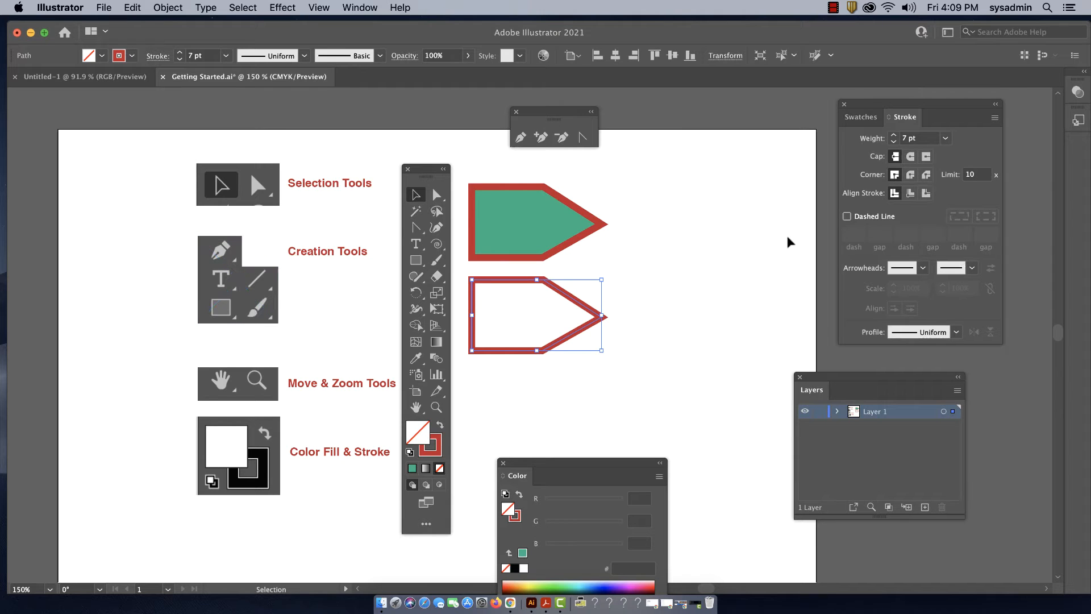
{"action": "left_click", "coordinate": [359, 8]}
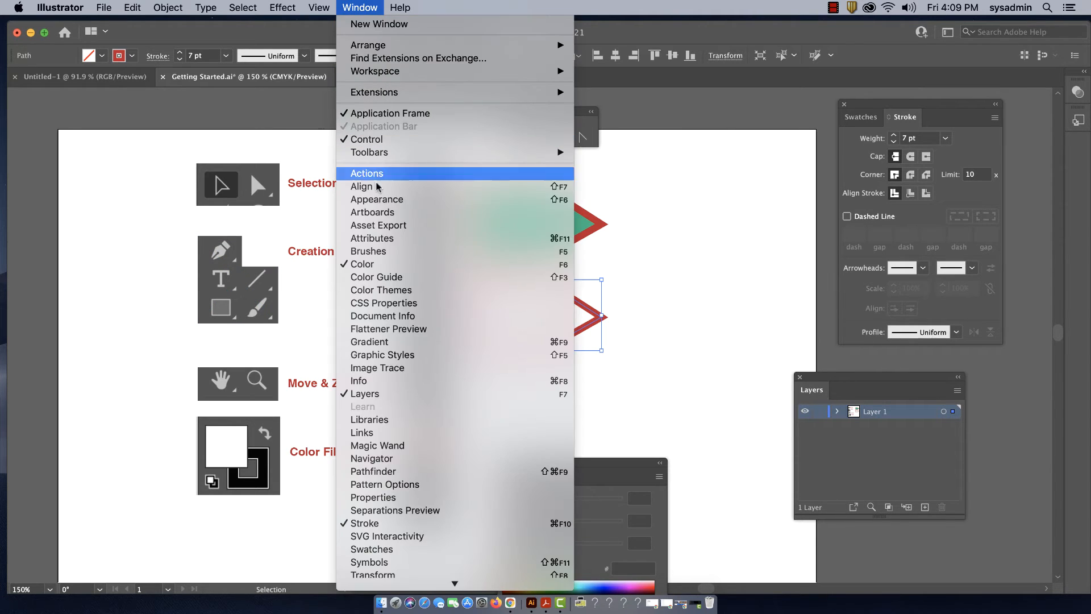
{"action": "left_click", "coordinate": [379, 254]}
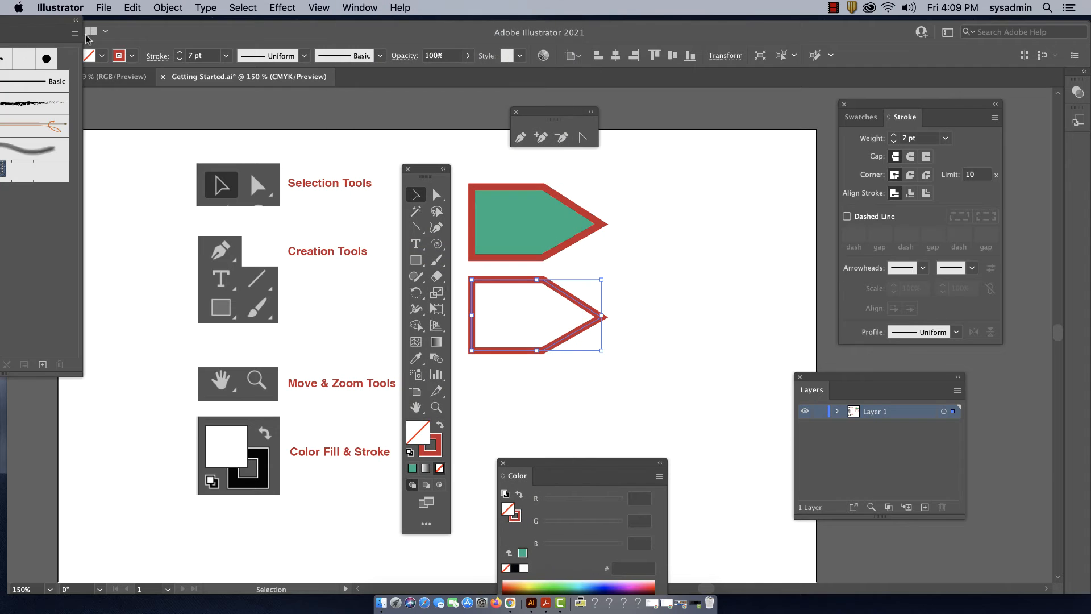
{"action": "mouse_move", "coordinate": [38, 26]}
{"action": "left_mouse_down"}
{"action": "mouse_move", "coordinate": [146, 126]}
{"action": "mouse_move", "coordinate": [749, 153]}
{"action": "mouse_move", "coordinate": [748, 113]}
{"action": "left_mouse_up"}
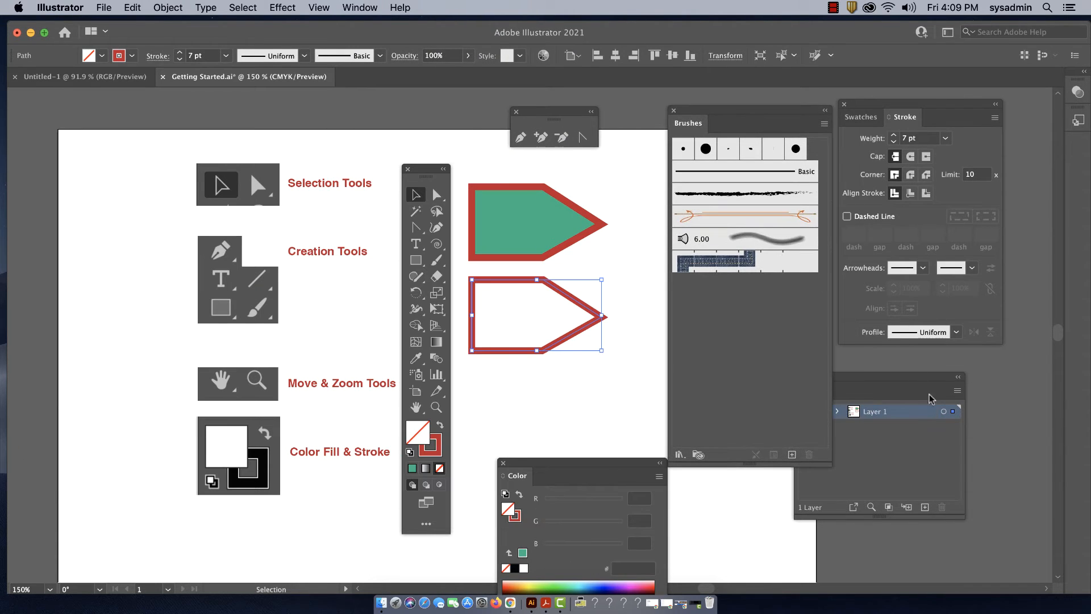
{"action": "left_click_drag", "start_coordinate": [894, 381], "coordinate": [947, 373]}
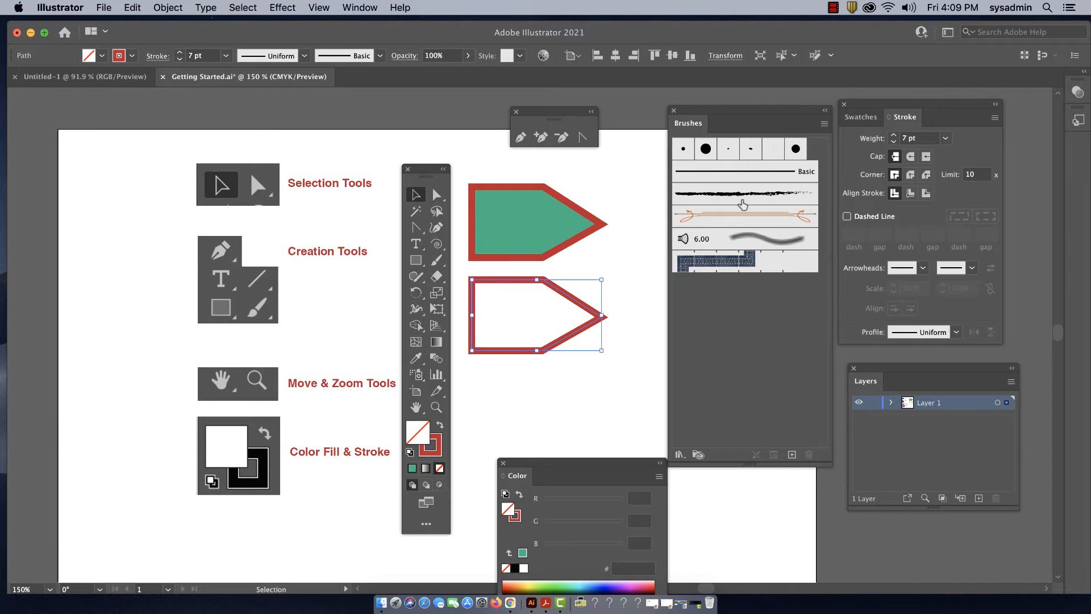
Try the 5 pt. Oval, 3 pt. Oval and Touch Calligraphic brushes on the unfilled shape's stroke, and apply the rough charcoal-like art brush
{"action": "left_click", "coordinate": [751, 150]}
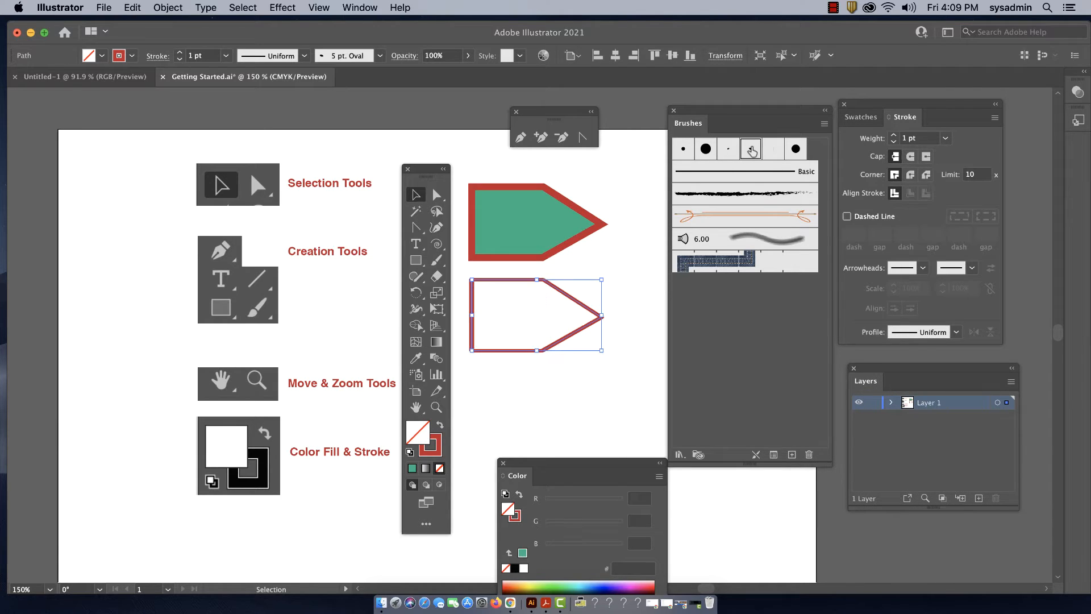
{"action": "left_click", "coordinate": [728, 149]}
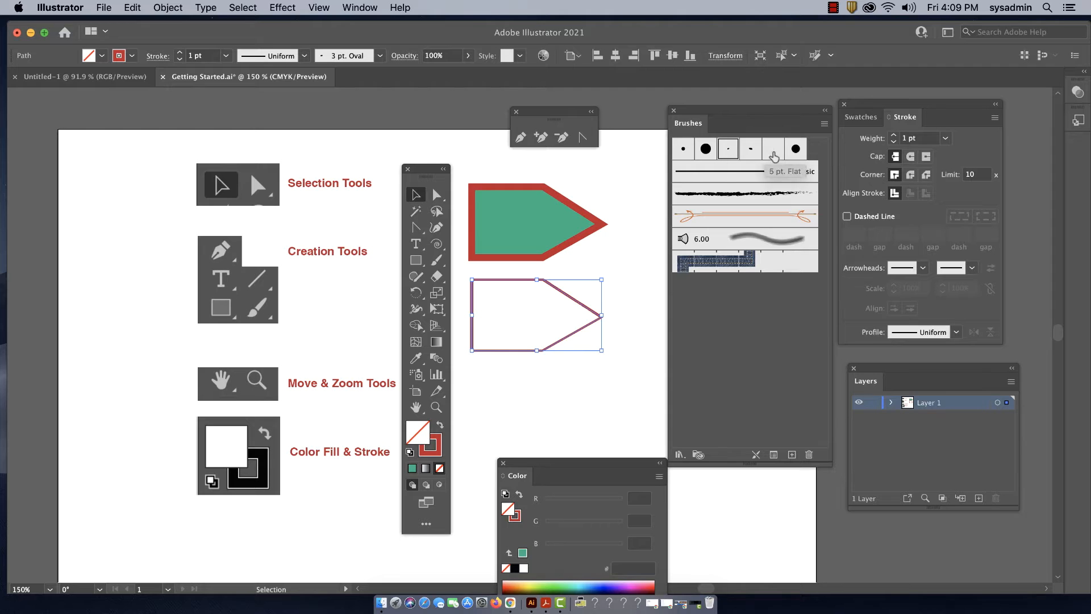
{"action": "left_click", "coordinate": [797, 150]}
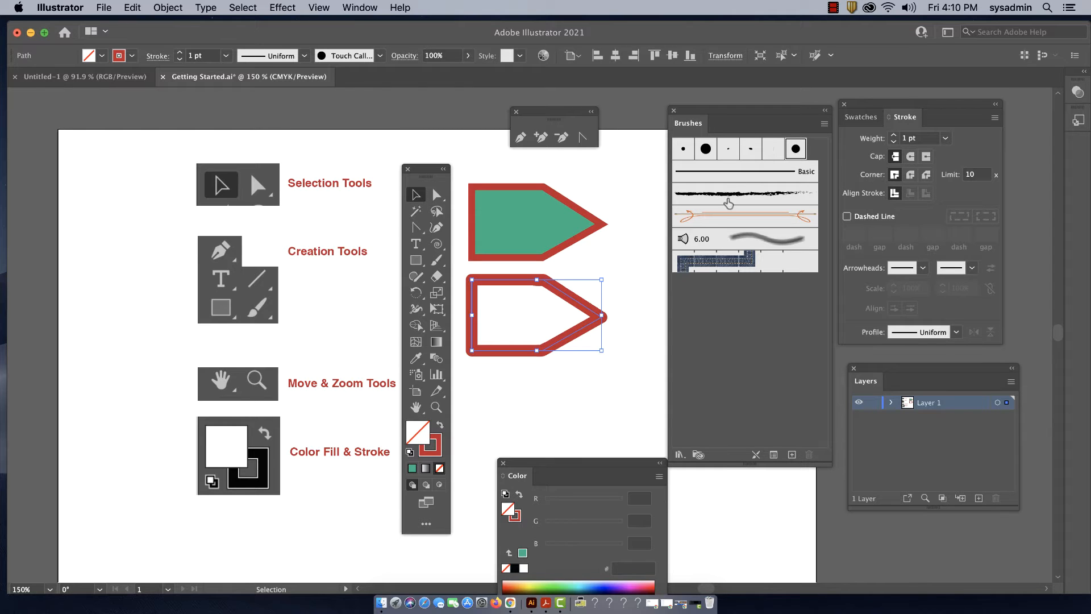
{"action": "left_click", "coordinate": [738, 194]}
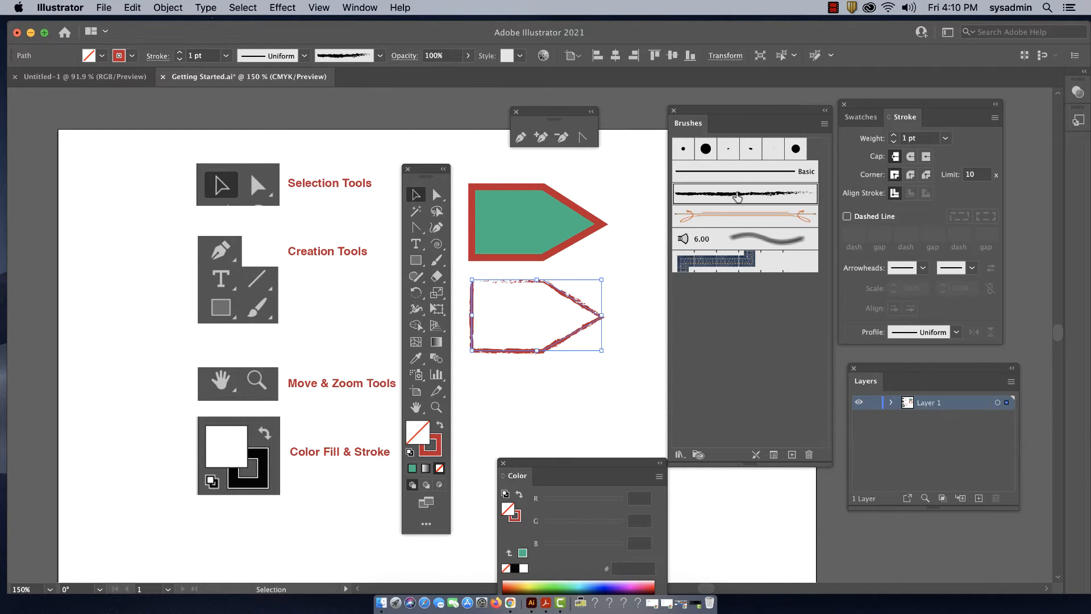
Try the orange ornamental art brush and the 6.00 bristle brush on the unfilled shape's stroke
{"action": "left_click", "coordinate": [733, 221]}
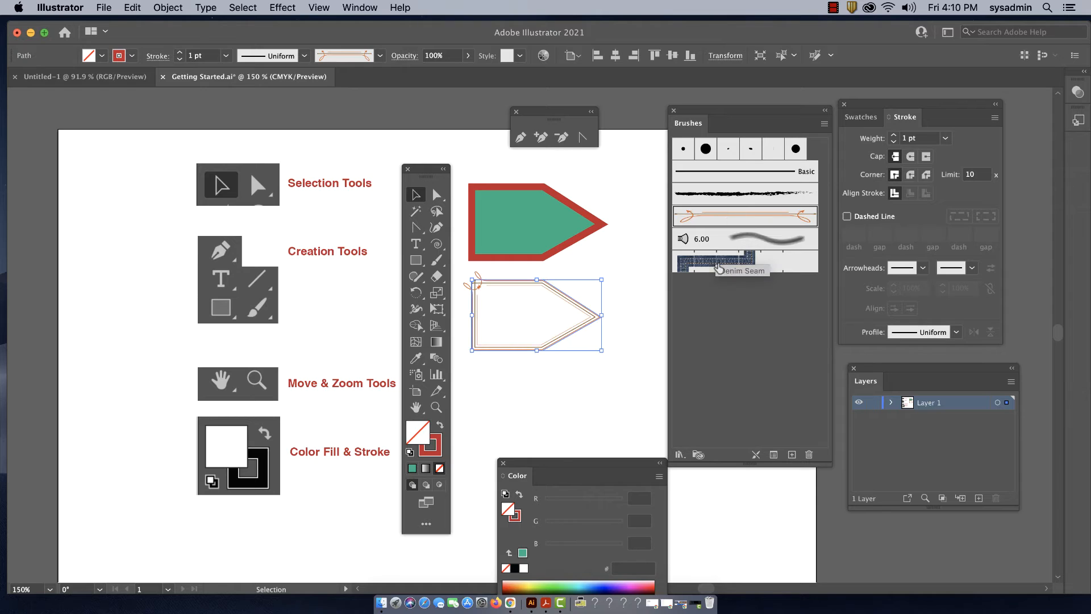
{"action": "left_click", "coordinate": [719, 243]}
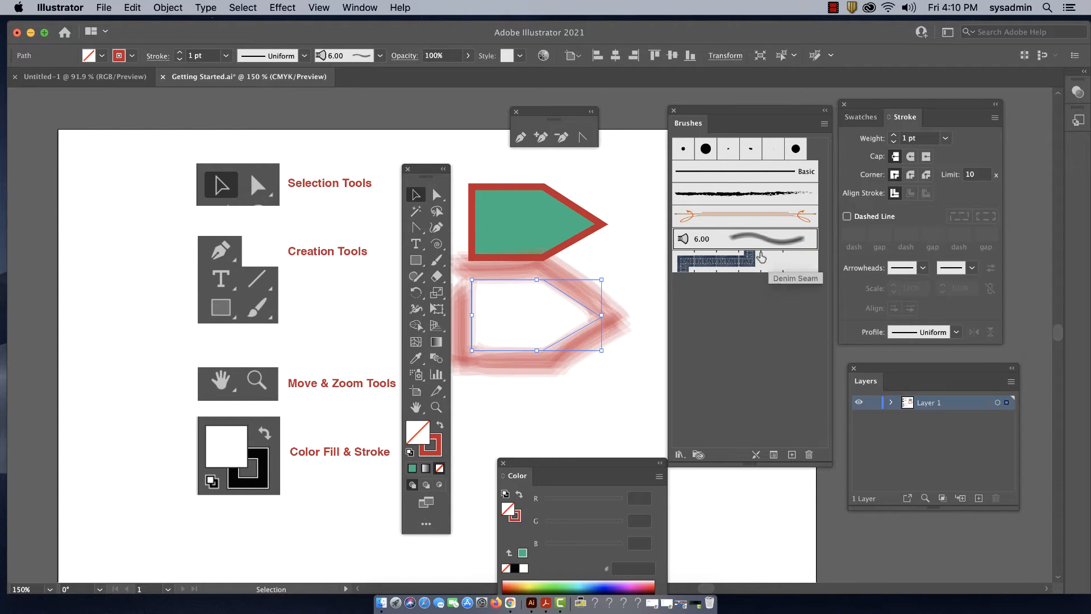
Load the Artistic_Paintbrush brush library and place its enlarged palette below the existing brushes
{"action": "left_click", "coordinate": [824, 123]}
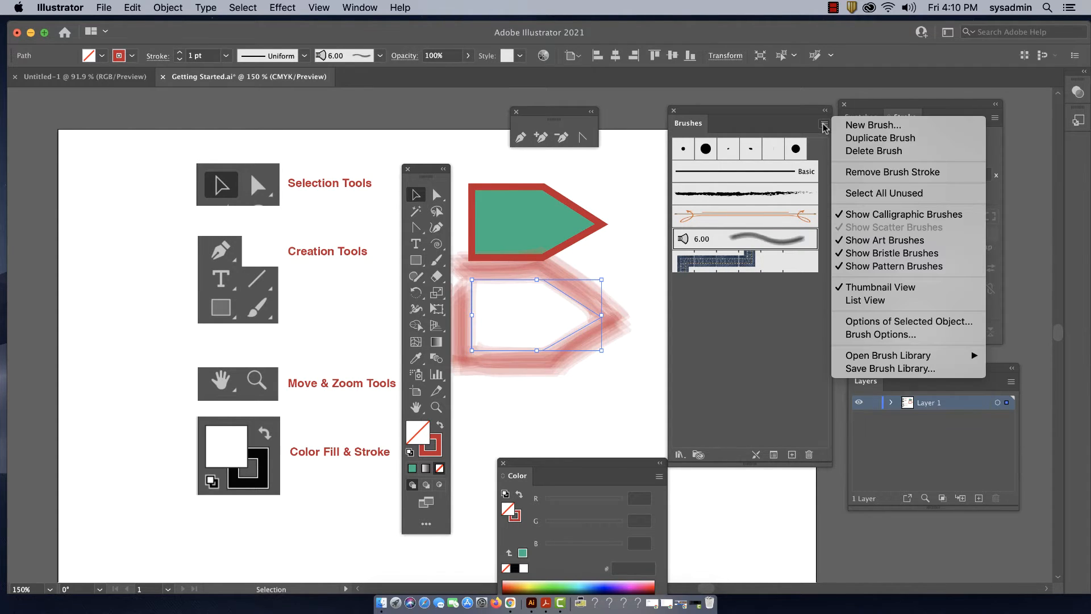
{"action": "mouse_move", "coordinate": [861, 359]}
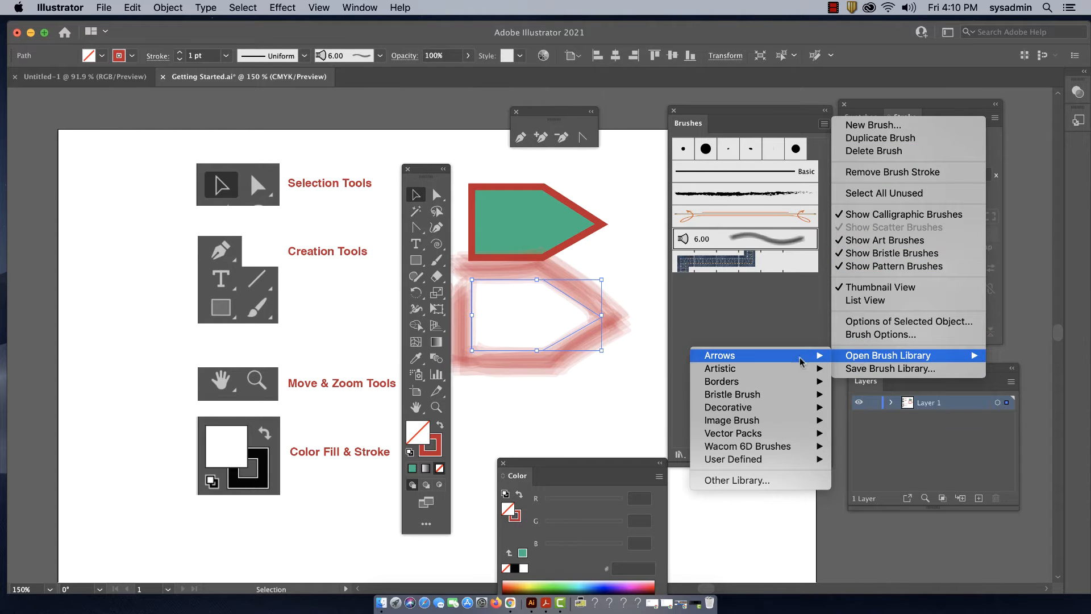
{"action": "mouse_move", "coordinate": [768, 358]}
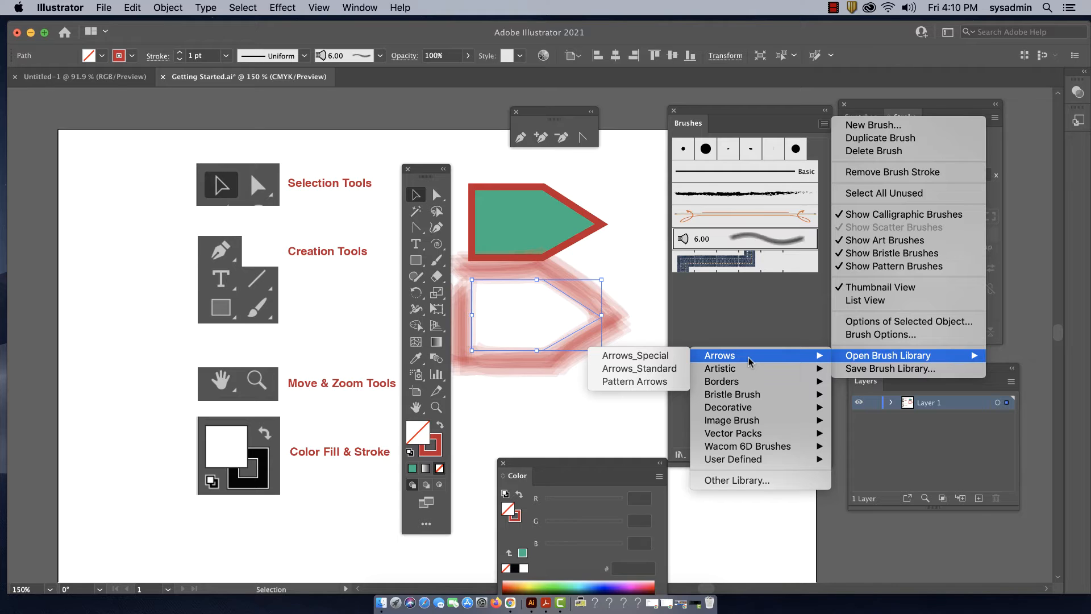
{"action": "mouse_move", "coordinate": [746, 376]}
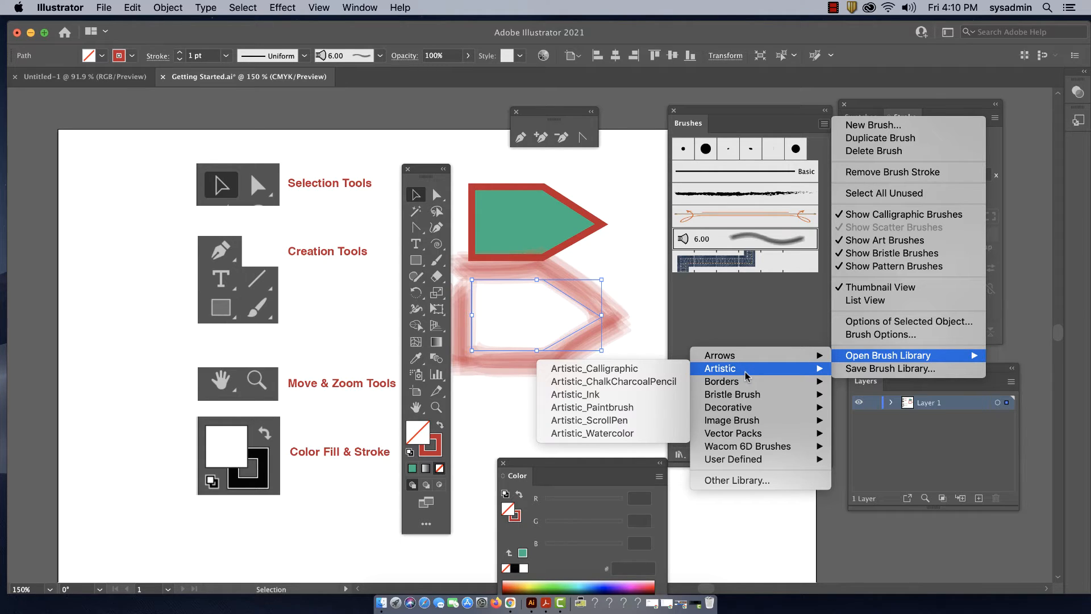
{"action": "left_click", "coordinate": [618, 408]}
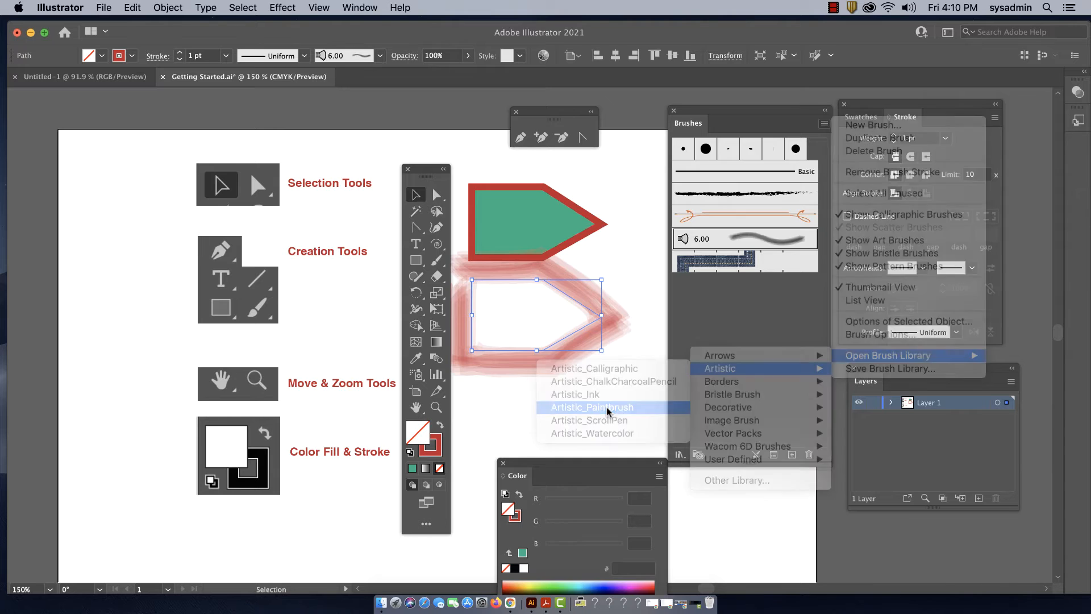
{"action": "left_click_drag", "start_coordinate": [538, 271], "coordinate": [735, 308]}
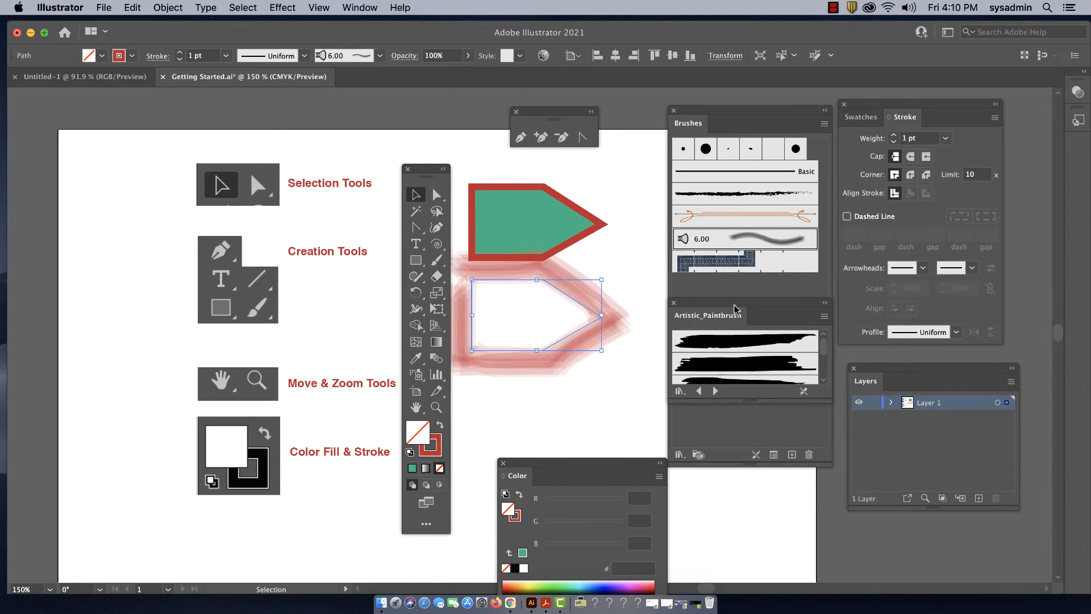
{"action": "left_click_drag", "start_coordinate": [829, 400], "coordinate": [844, 535]}
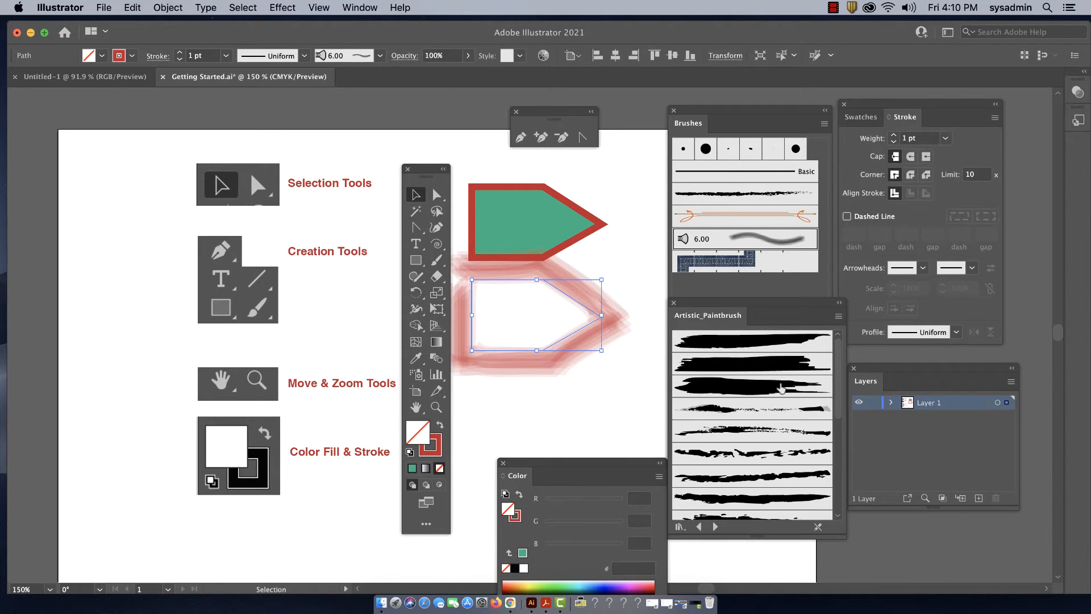
Try several Artistic_Paintbrush brushes on the unfilled shape's stroke and apply the library's second, broad ragged-ended brush
{"action": "left_click", "coordinate": [774, 383]}
{"action": "left_click", "coordinate": [773, 410]}
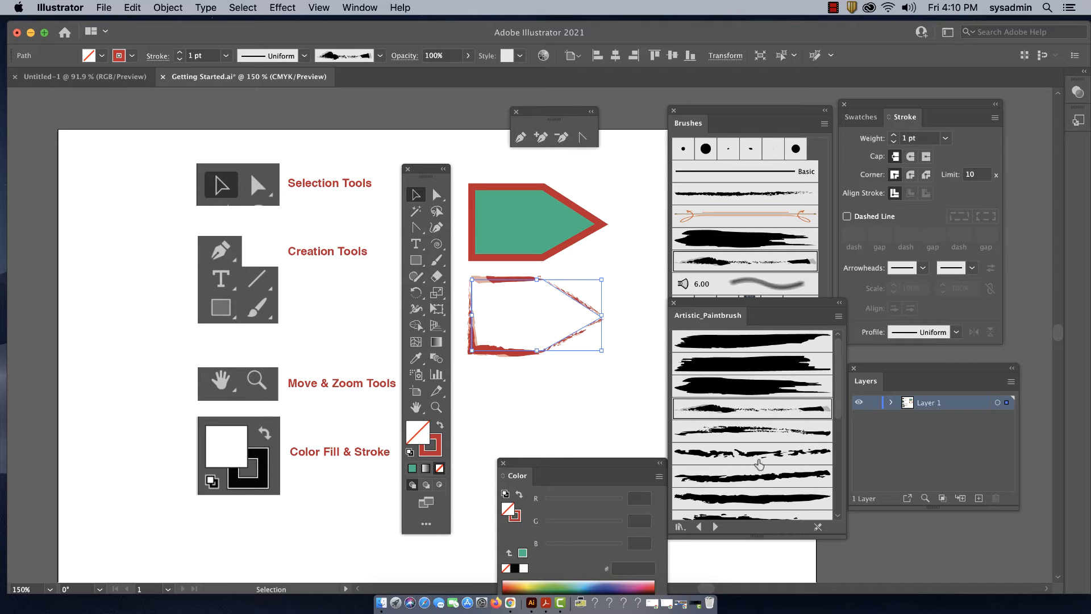
{"action": "left_click", "coordinate": [759, 461]}
{"action": "left_click", "coordinate": [756, 478]}
{"action": "left_click", "coordinate": [748, 502]}
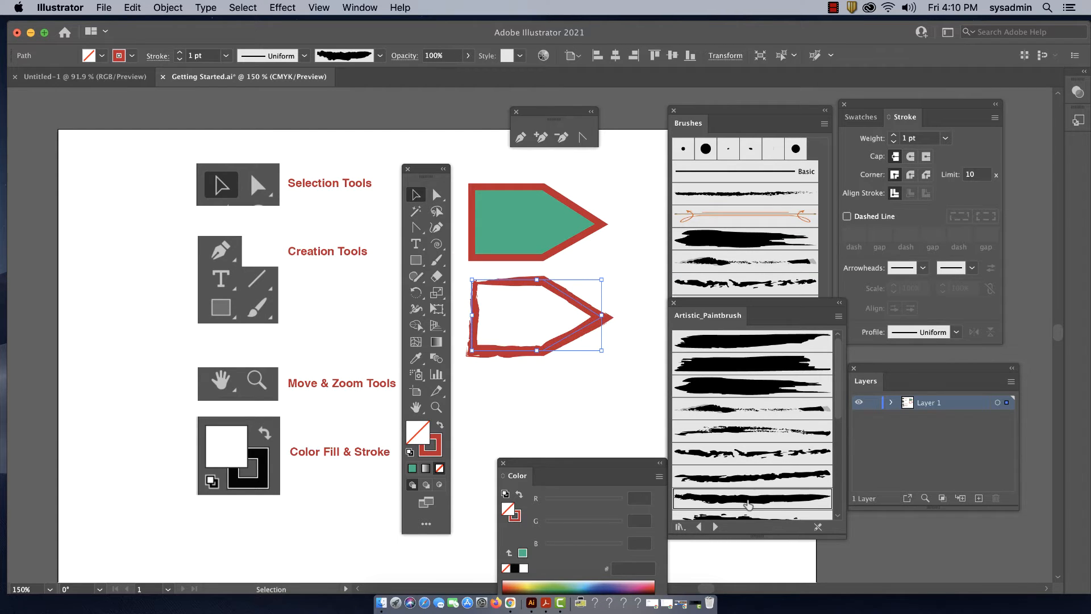
{"action": "left_click", "coordinate": [745, 370]}
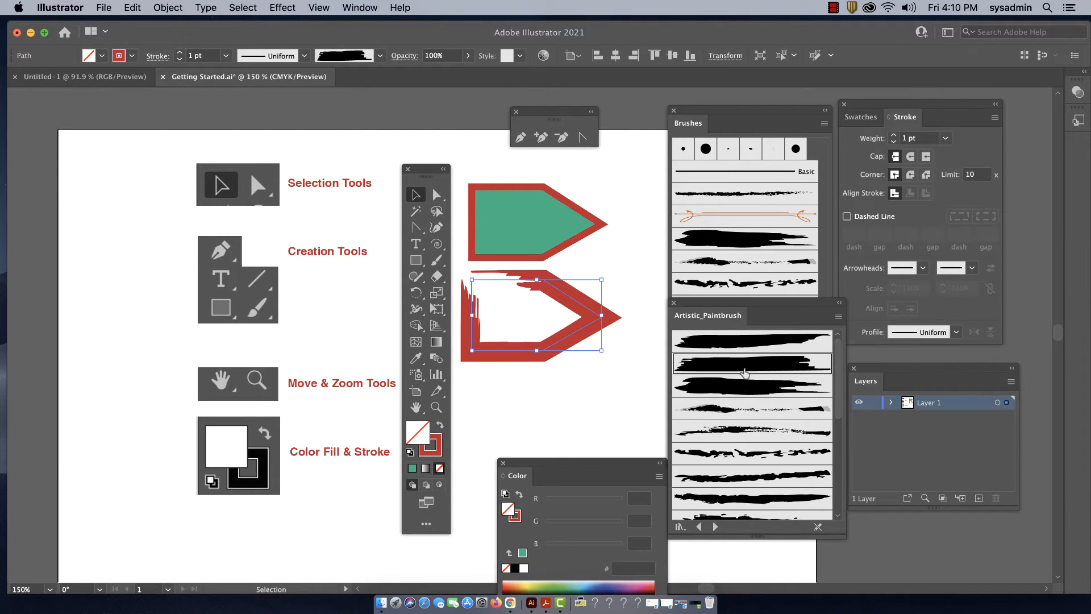
Fill the brush-stroked shape with blue 059489, moving the Color palette up to expose its spectrum
{"action": "left_click", "coordinate": [642, 232]}
{"action": "left_click", "coordinate": [572, 307]}
{"action": "left_click", "coordinate": [437, 436]}
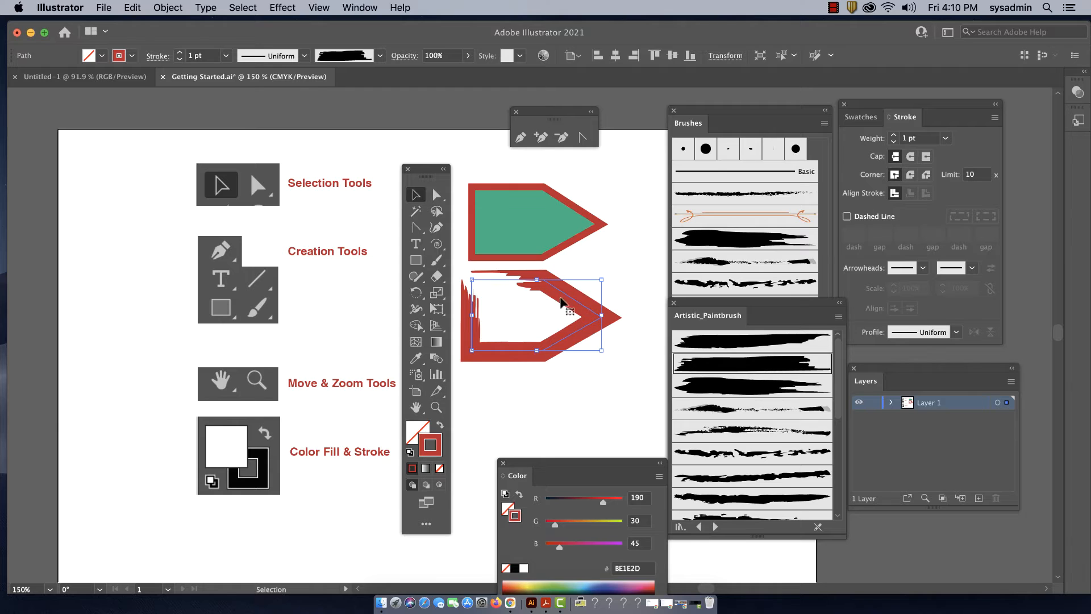
{"action": "left_click", "coordinate": [415, 435]}
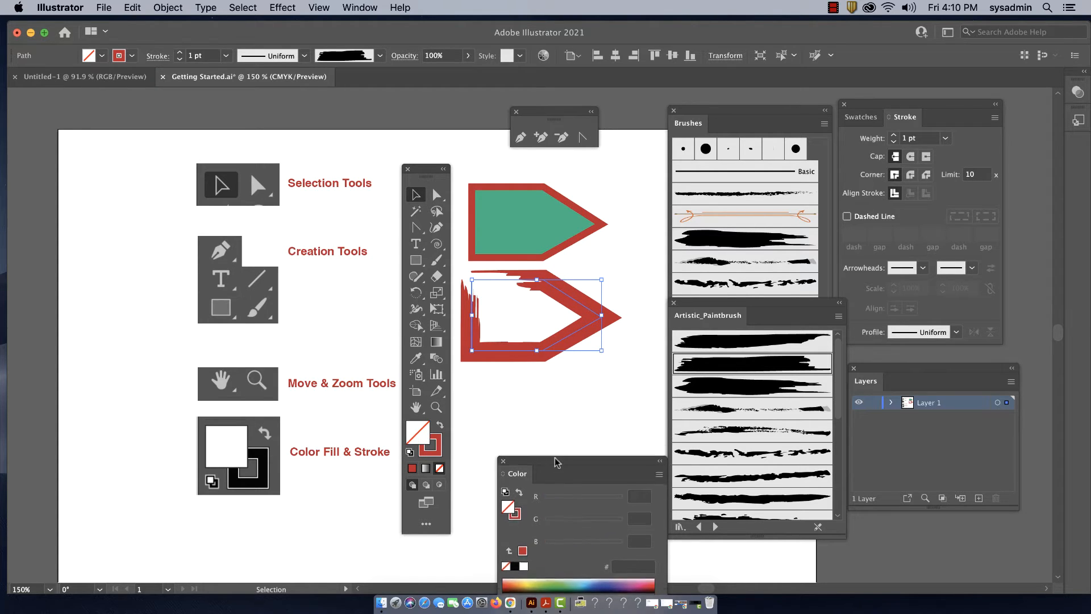
{"action": "left_click_drag", "start_coordinate": [559, 467], "coordinate": [556, 432]}
{"action": "left_click", "coordinate": [588, 547]}
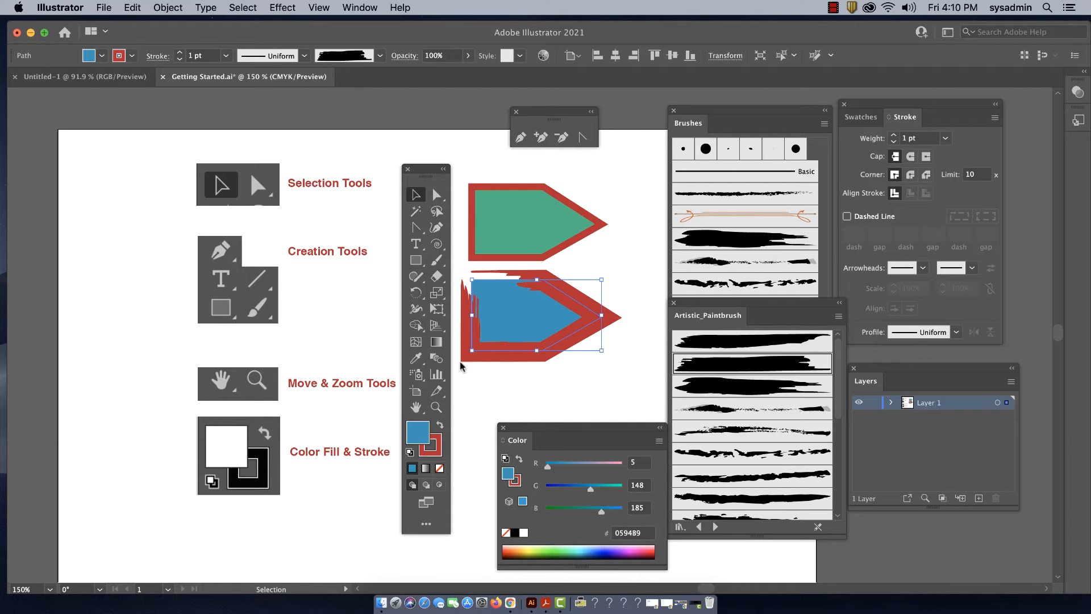
{"action": "left_click", "coordinate": [374, 215]}
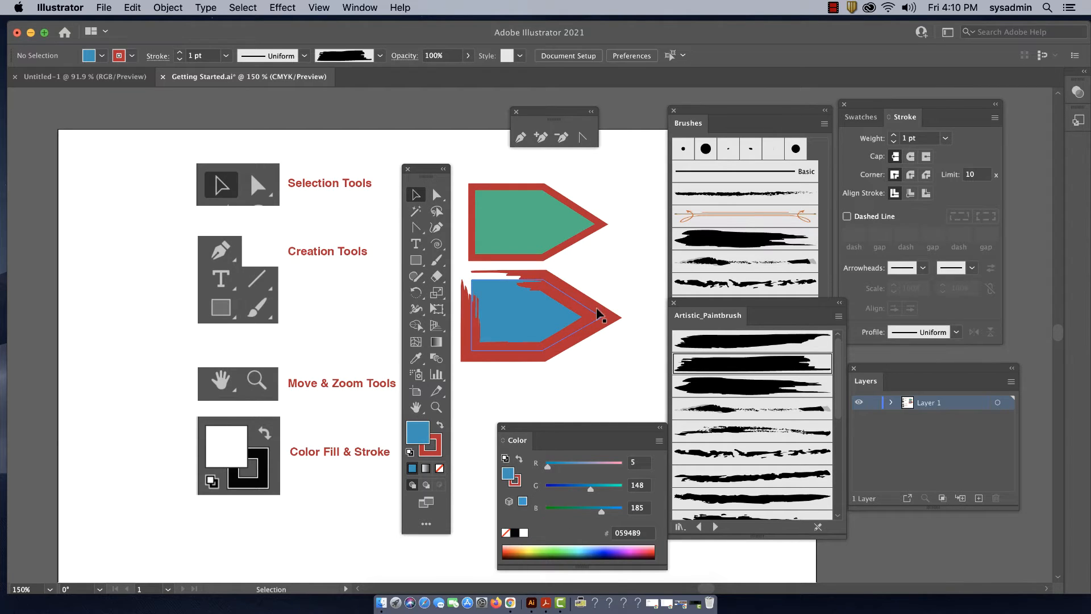
Reposition the blue brush-stroked shape below the green one and delete it
{"action": "left_click_drag", "start_coordinate": [599, 314], "coordinate": [620, 315]}
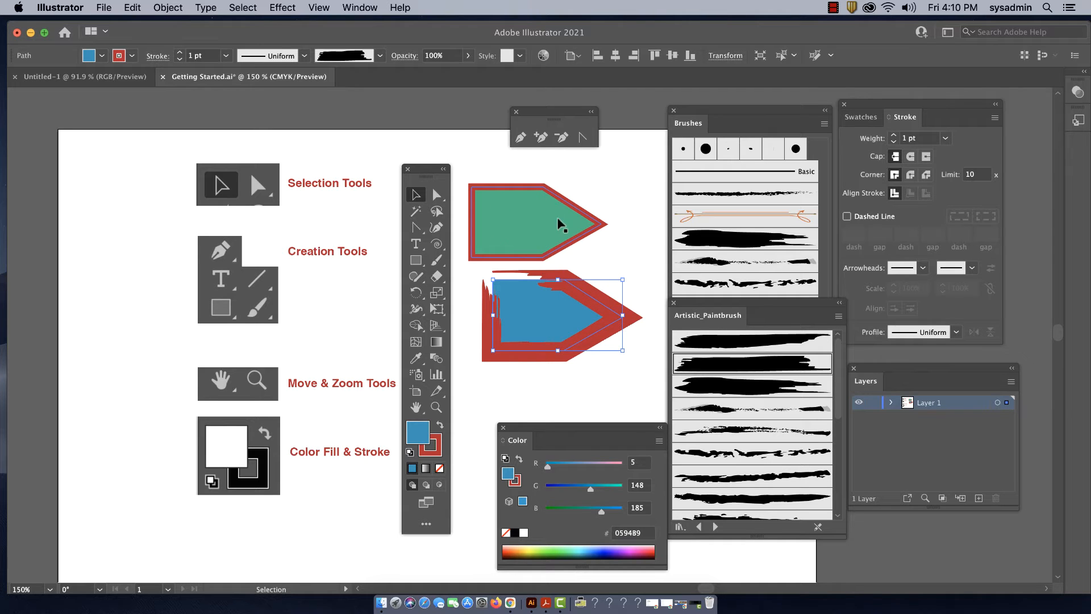
{"action": "left_click", "coordinate": [565, 243]}
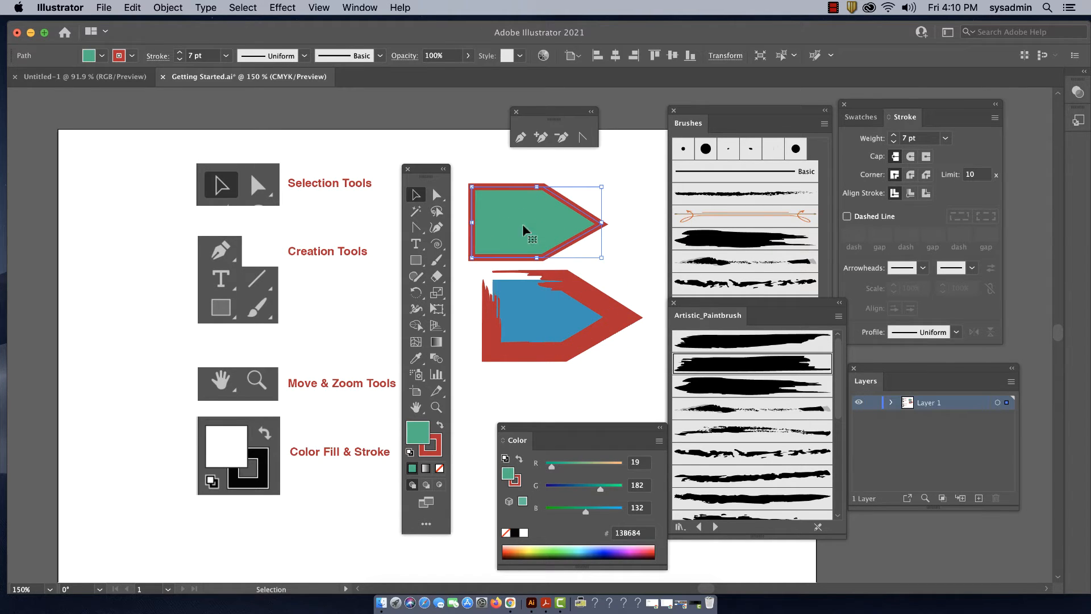
{"action": "left_click", "coordinate": [591, 299]}
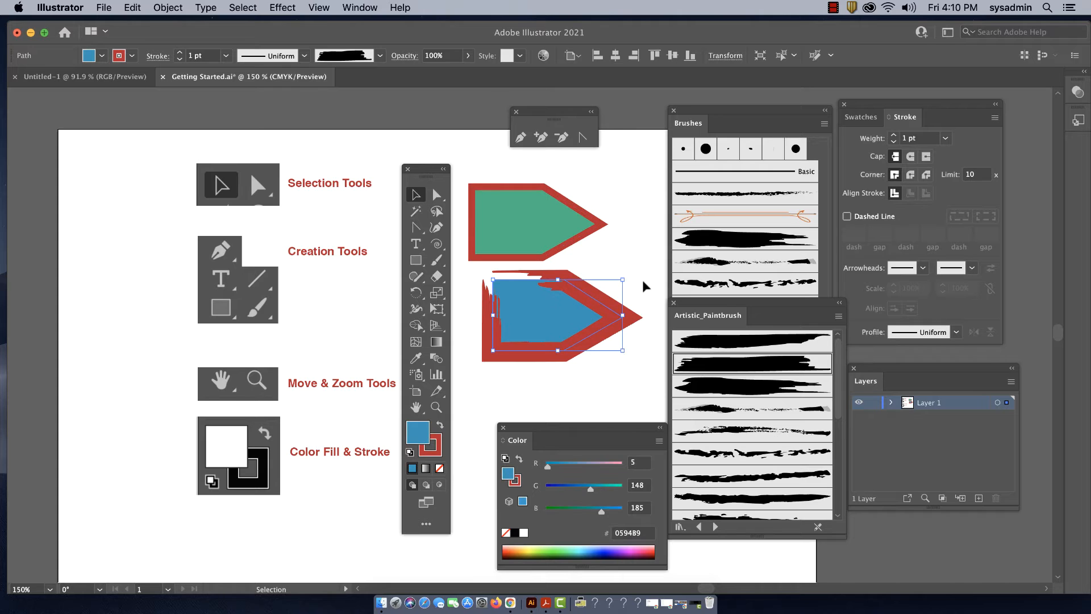
{"action": "left_click_drag", "start_coordinate": [607, 306], "coordinate": [591, 314]}
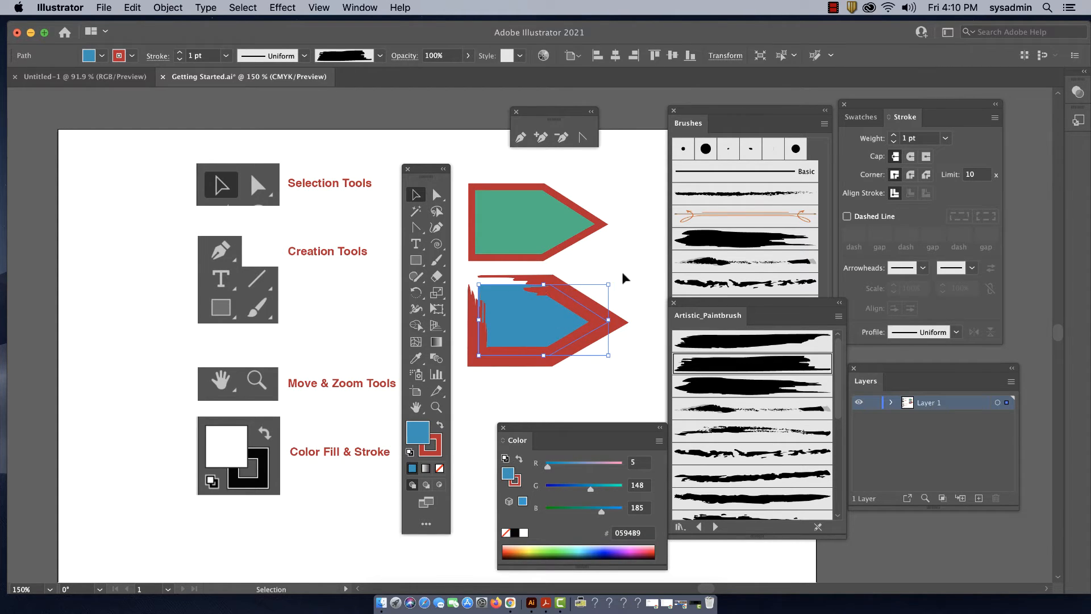
{"action": "key", "text": "Delete"}
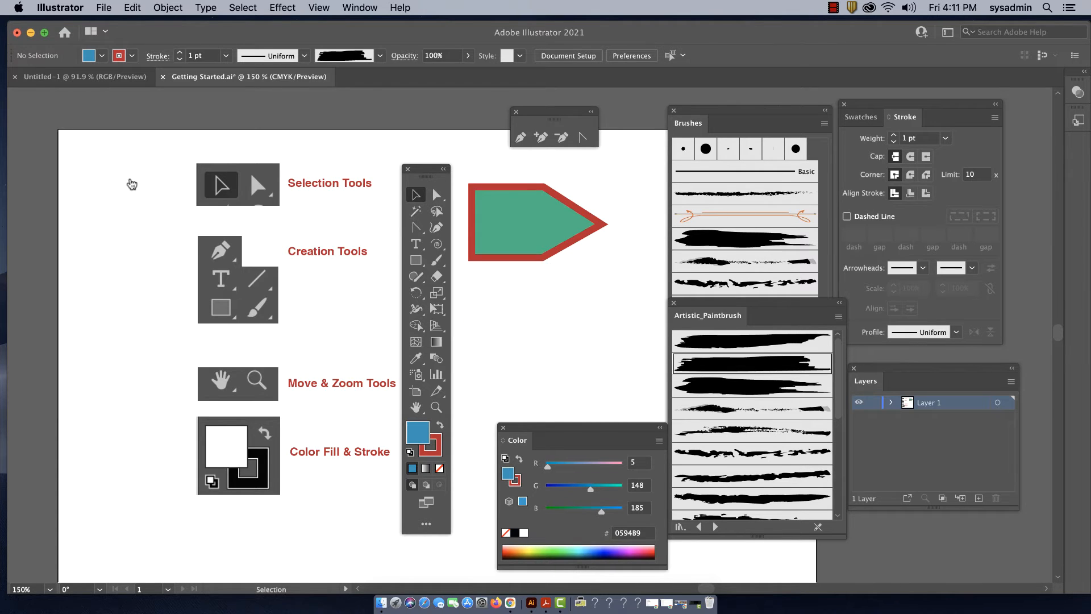
Move the toolbox clear of the artwork, set the view to 100% and pan the artboard with the Hand tool
{"action": "left_click_drag", "start_coordinate": [433, 174], "coordinate": [115, 162]}
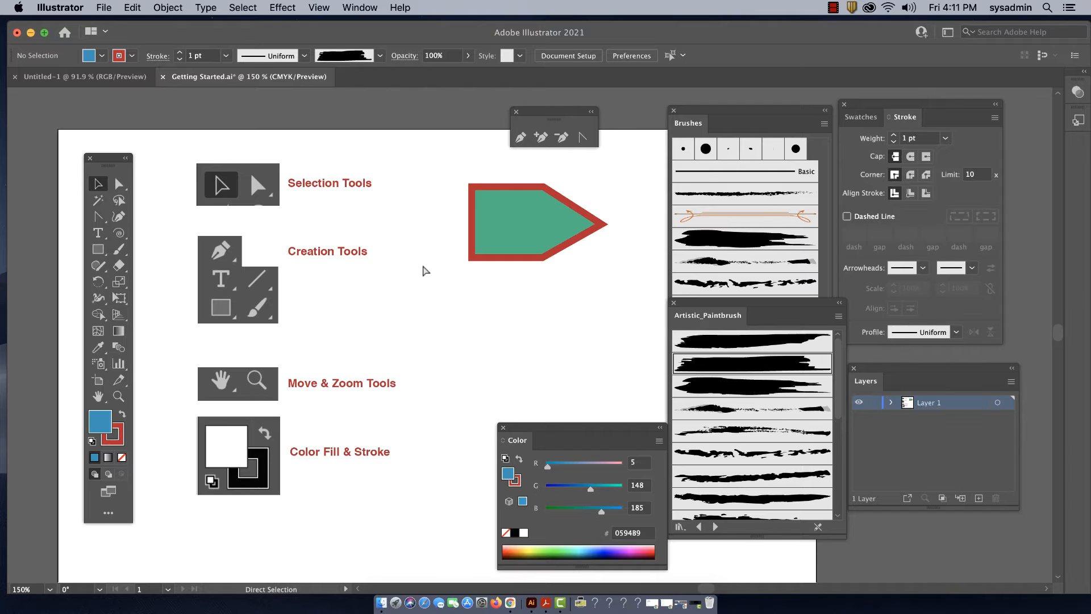
{"action": "key", "text": "super+1"}
{"action": "left_click_drag", "start_coordinate": [505, 331], "coordinate": [452, 280]}
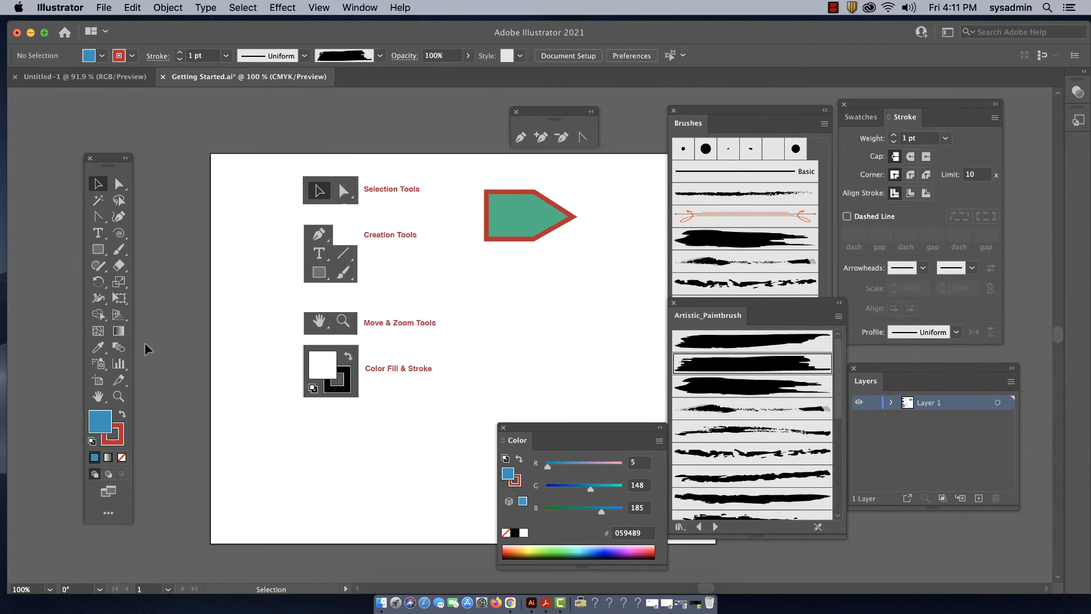
{"action": "left_click_drag", "start_coordinate": [463, 478], "coordinate": [441, 429]}
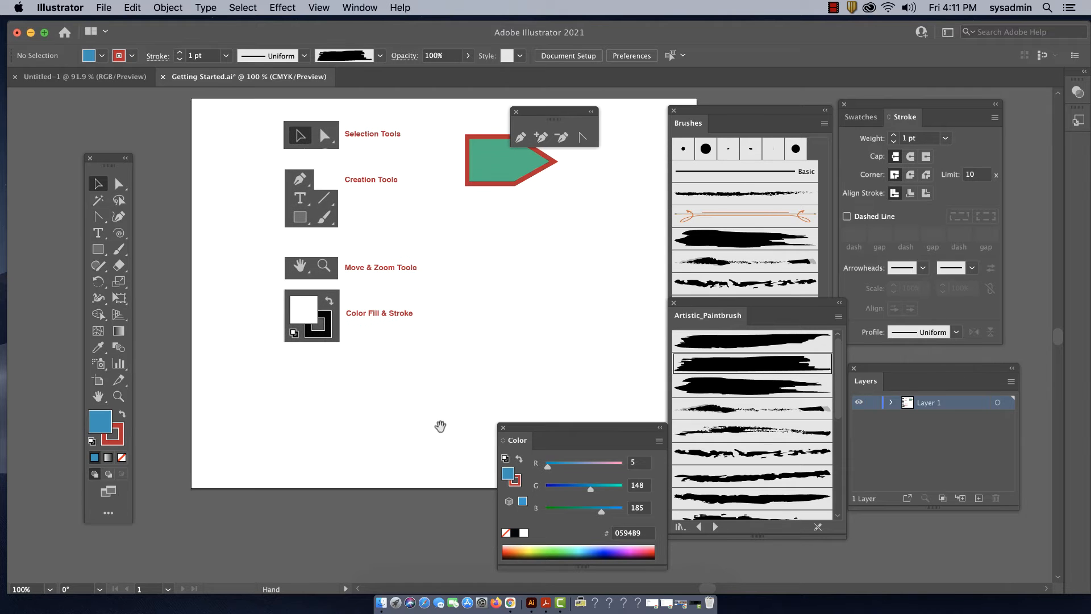
{"action": "left_click_drag", "start_coordinate": [478, 302], "coordinate": [472, 331]}
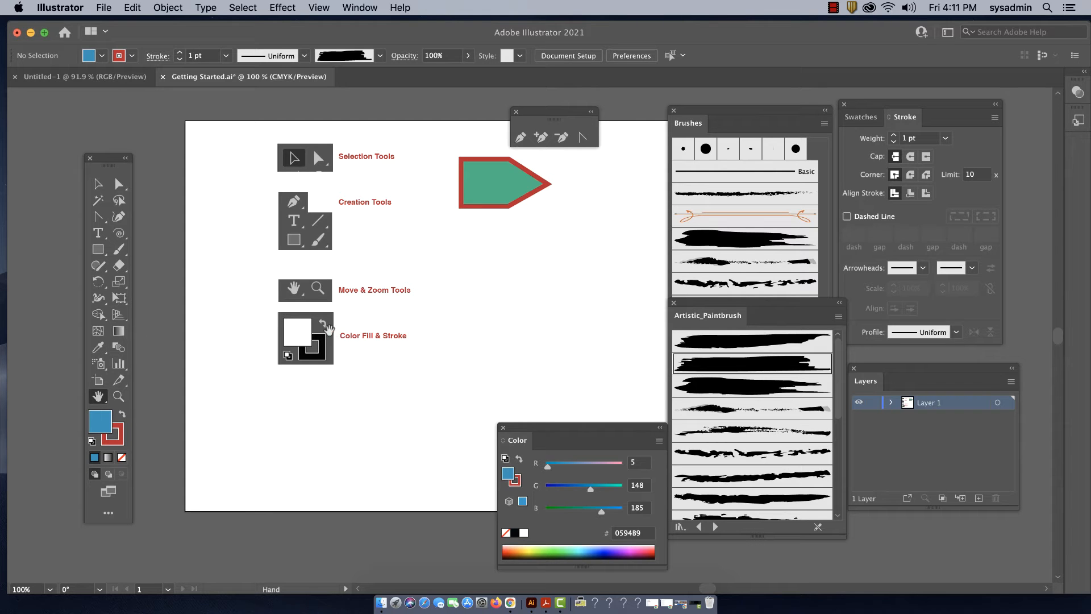
Zoom in and out around the green pointed shape with the Zoom tool and return the view to 100%
{"action": "left_click", "coordinate": [118, 397]}
{"action": "left_click_drag", "start_coordinate": [492, 202], "coordinate": [634, 326]}
{"action": "left_click_drag", "start_coordinate": [570, 295], "coordinate": [623, 323]}
{"action": "left_click_drag", "start_coordinate": [489, 244], "coordinate": [475, 370]}
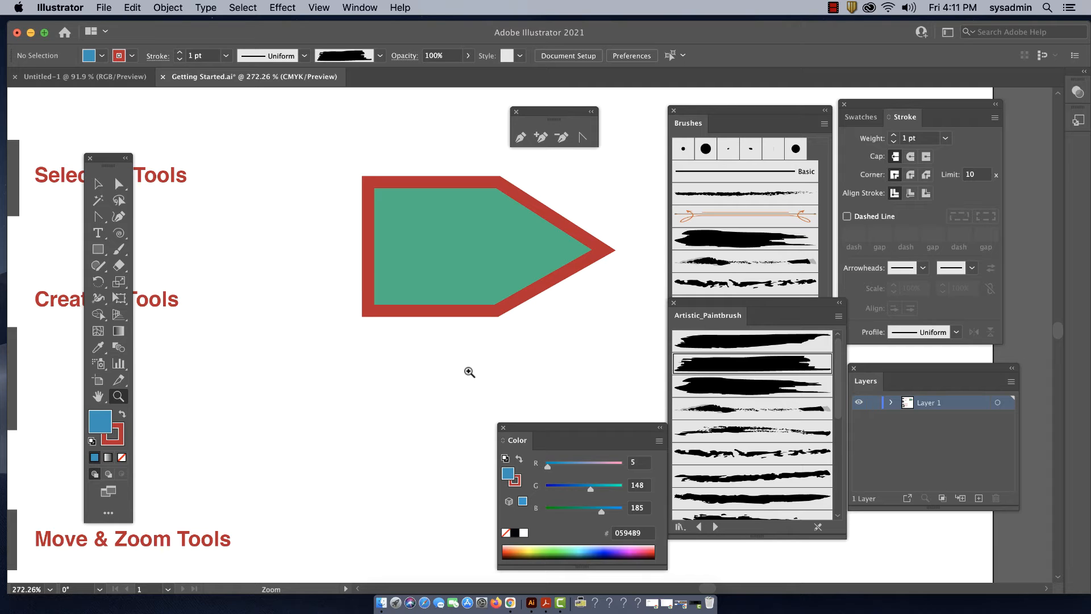
{"action": "left_click_drag", "start_coordinate": [441, 390], "coordinate": [353, 175]}
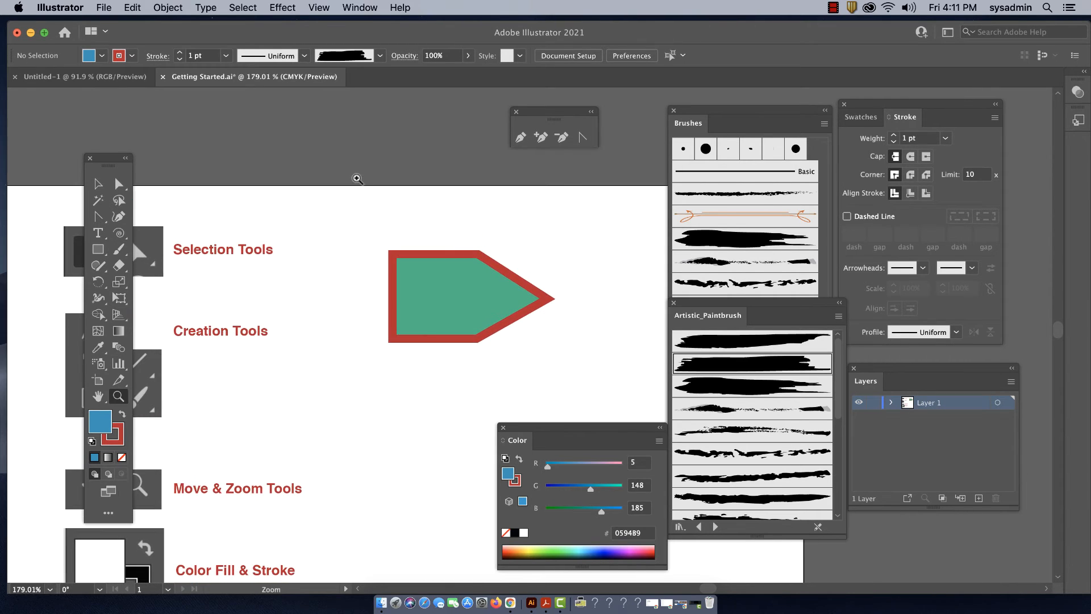
{"action": "left_click", "coordinate": [379, 344]}
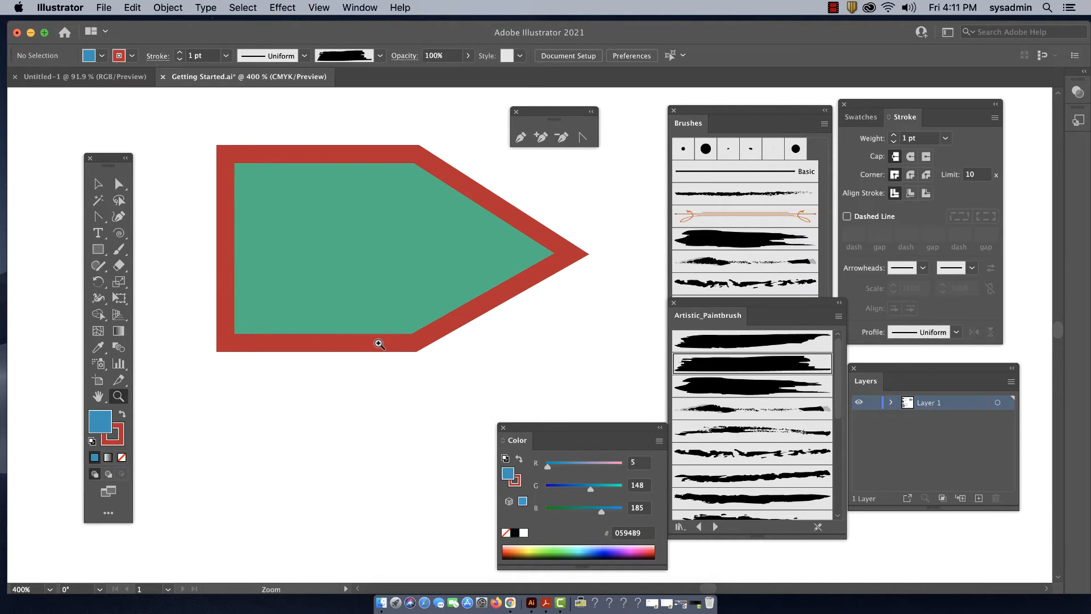
{"action": "key", "text": "super+1"}
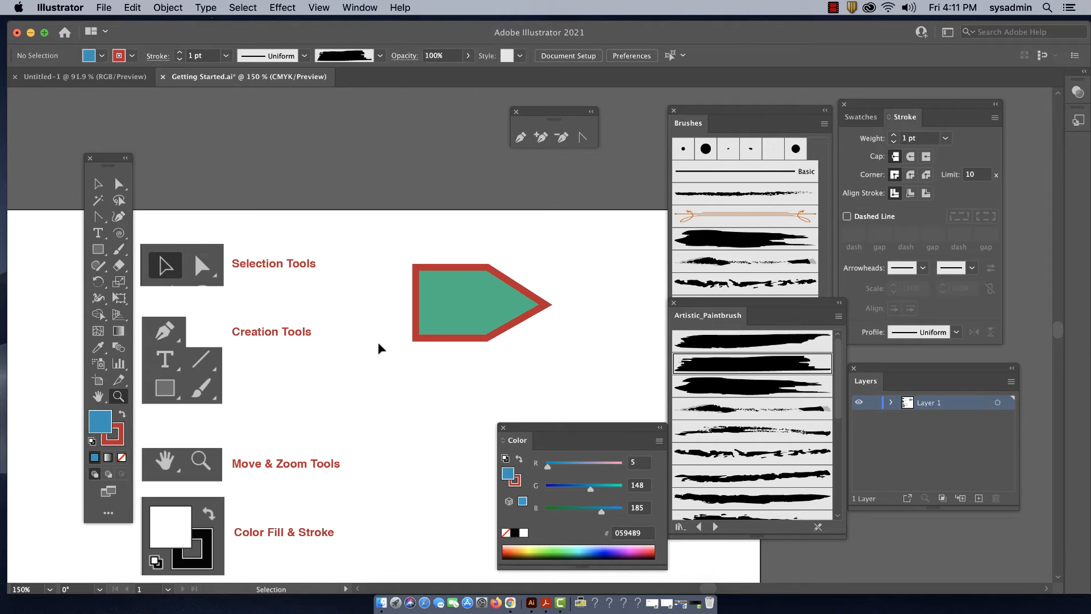
{"action": "left_click_drag", "start_coordinate": [438, 370], "coordinate": [424, 243]}
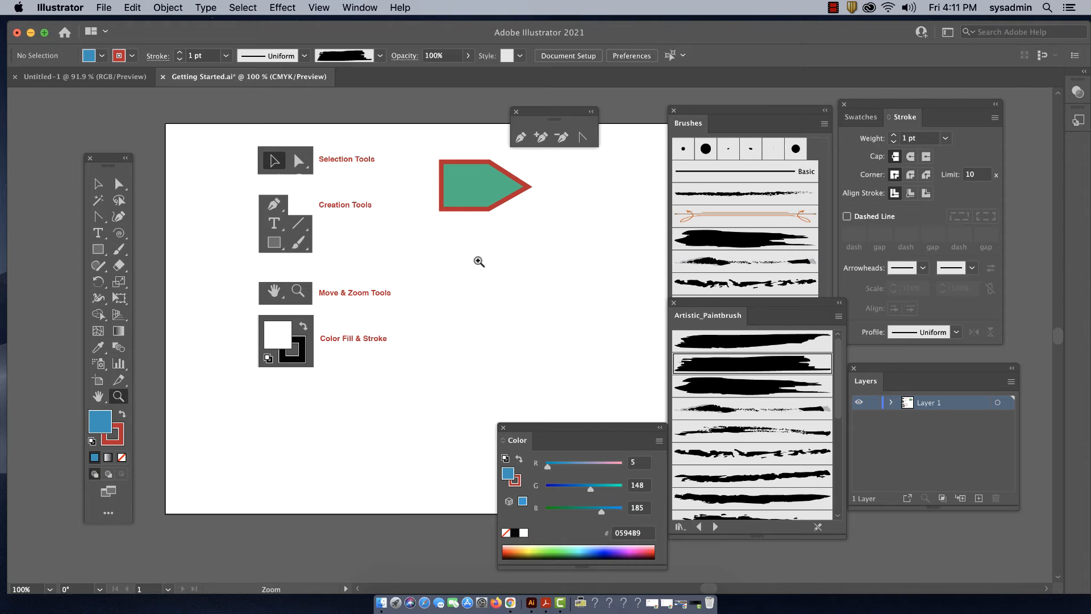
Place the toolbox between the tool labels and the green shape, and shift the shape clear of it
{"action": "left_click_drag", "start_coordinate": [102, 164], "coordinate": [418, 138]}
{"action": "left_click", "coordinate": [415, 163]}
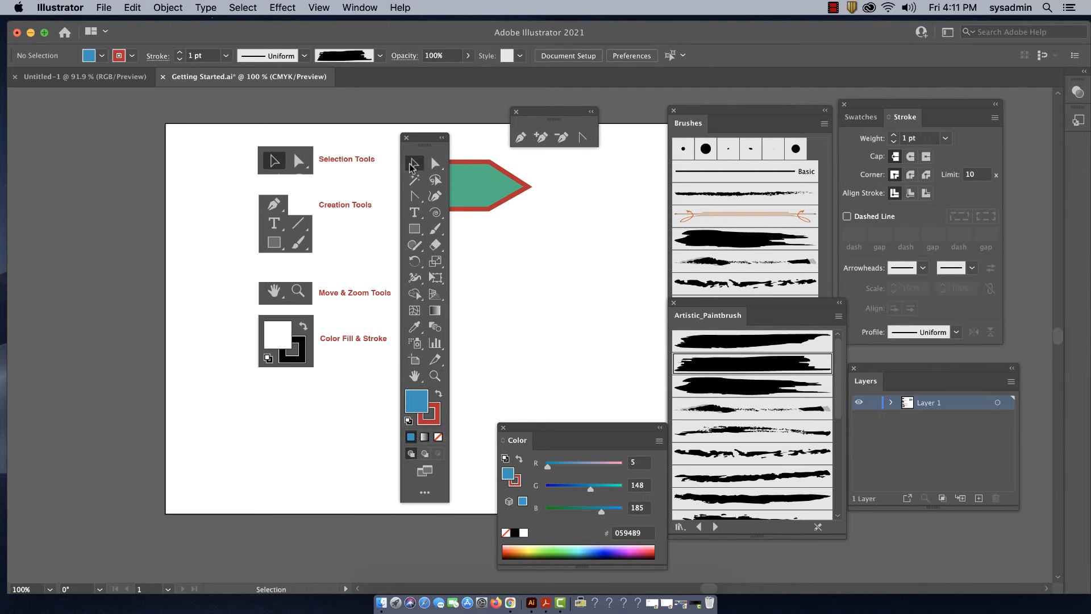
{"action": "left_click_drag", "start_coordinate": [485, 187], "coordinate": [524, 198]}
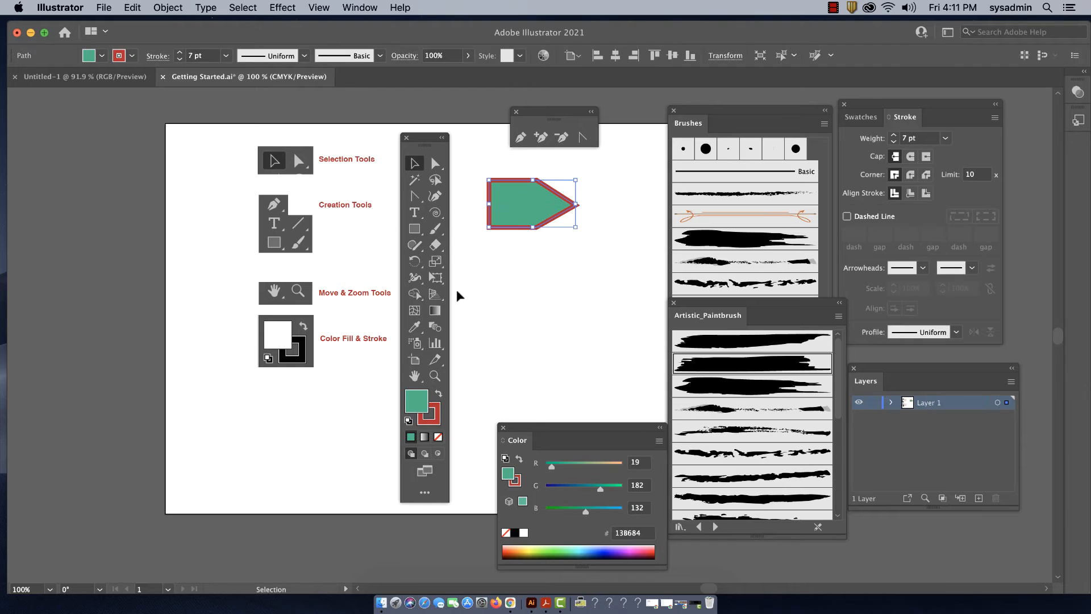
Duplicate the green pointed shape straight below the original
{"action": "left_click", "coordinate": [576, 256]}
{"action": "left_click", "coordinate": [552, 229]}
{"action": "left_click_drag", "start_coordinate": [522, 208], "coordinate": [520, 278]}
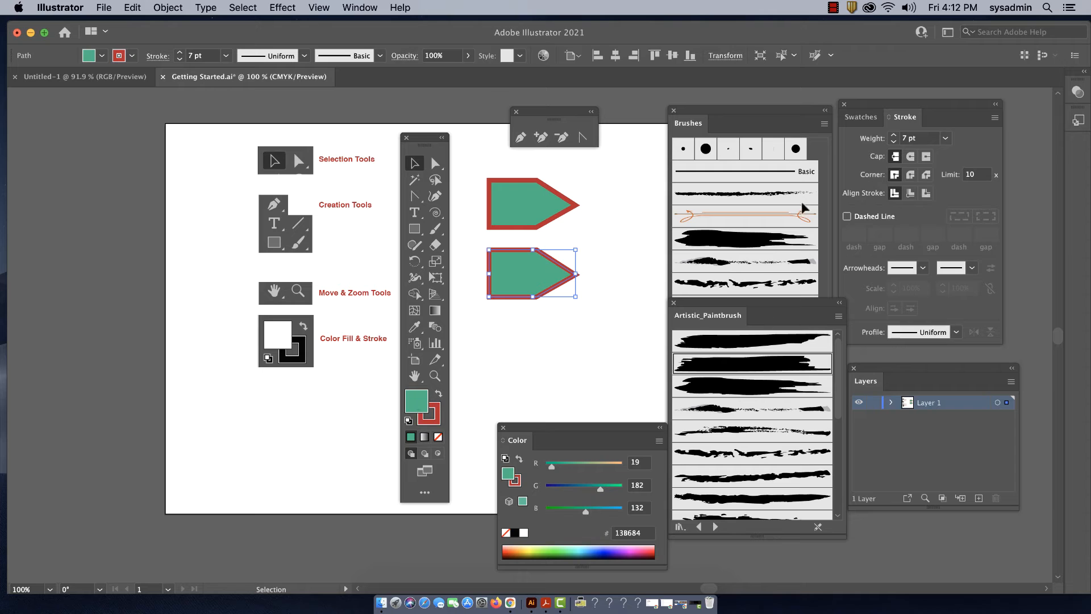
Display the Swatches palette beside the shapes and close the Brushes and Artistic_Paintbrush palettes
{"action": "left_click", "coordinate": [868, 124]}
{"action": "left_click_drag", "start_coordinate": [878, 104], "coordinate": [659, 131]}
{"action": "left_click", "coordinate": [674, 110]}
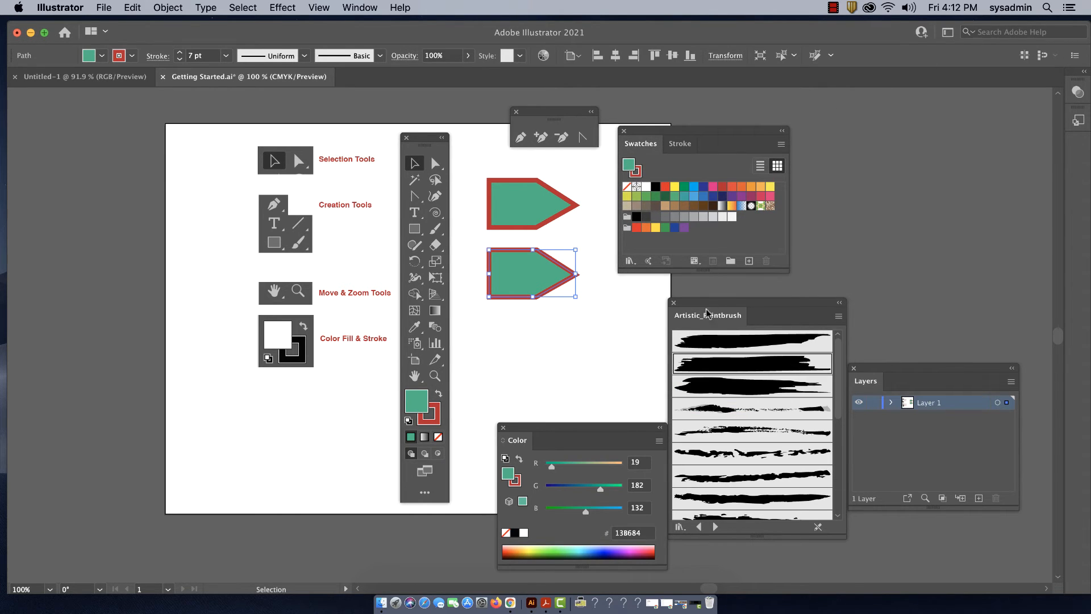
{"action": "left_click", "coordinate": [674, 303]}
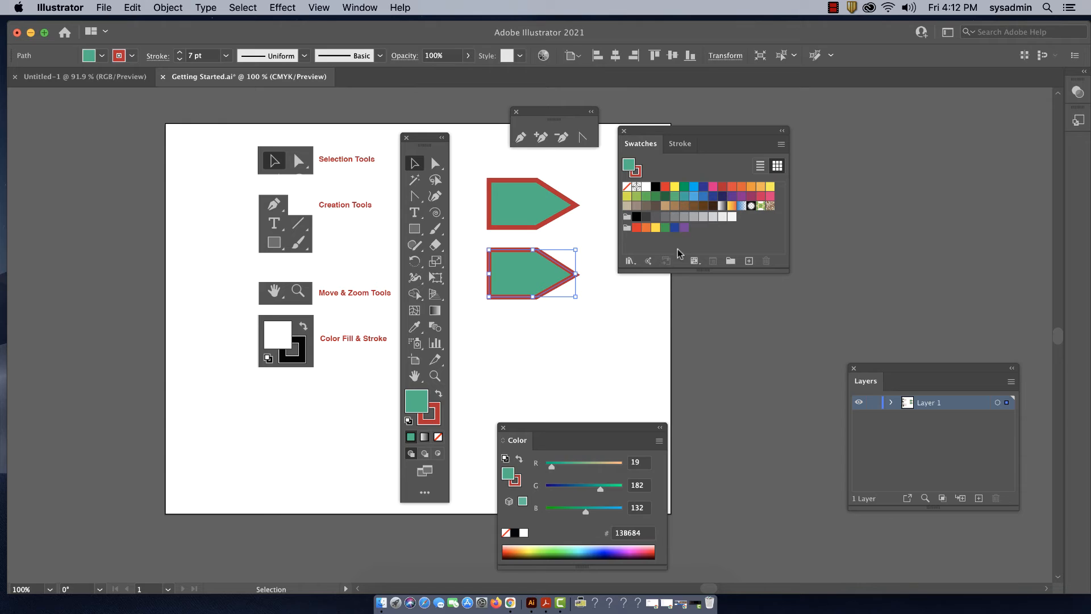
Fill the lower pointed shape with the orange F15A29 swatch and color its stroke with the brown 603913 swatch
{"action": "left_click", "coordinate": [742, 188]}
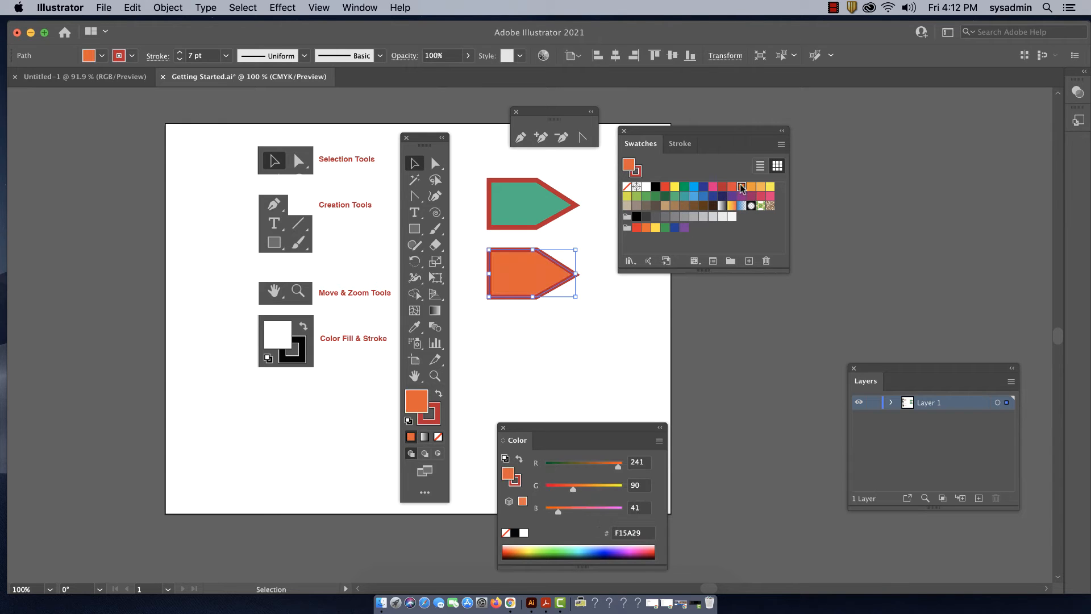
{"action": "left_click", "coordinate": [436, 409]}
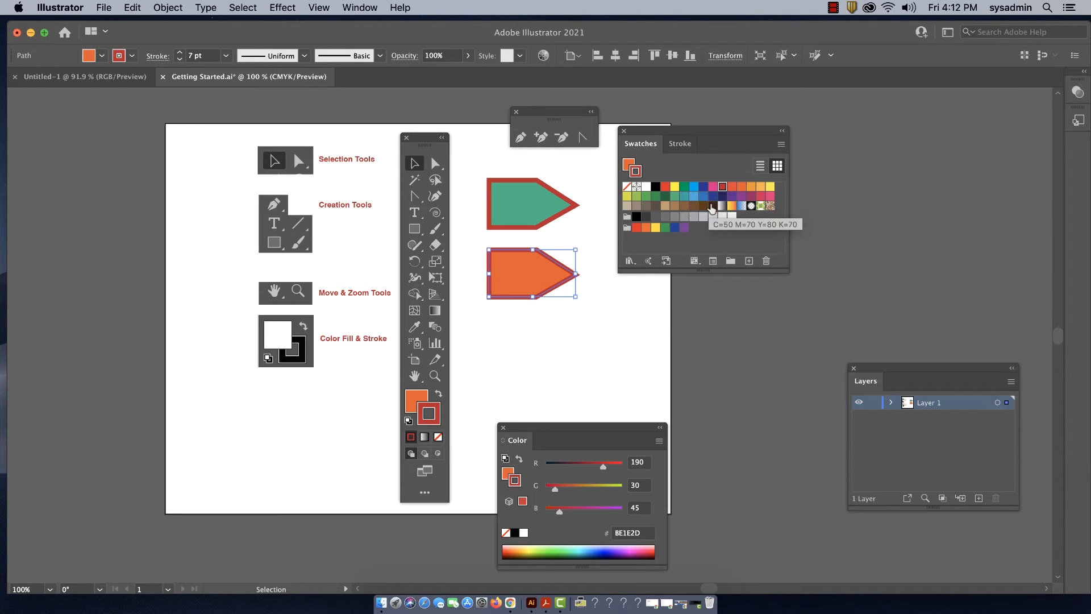
{"action": "left_click", "coordinate": [703, 207]}
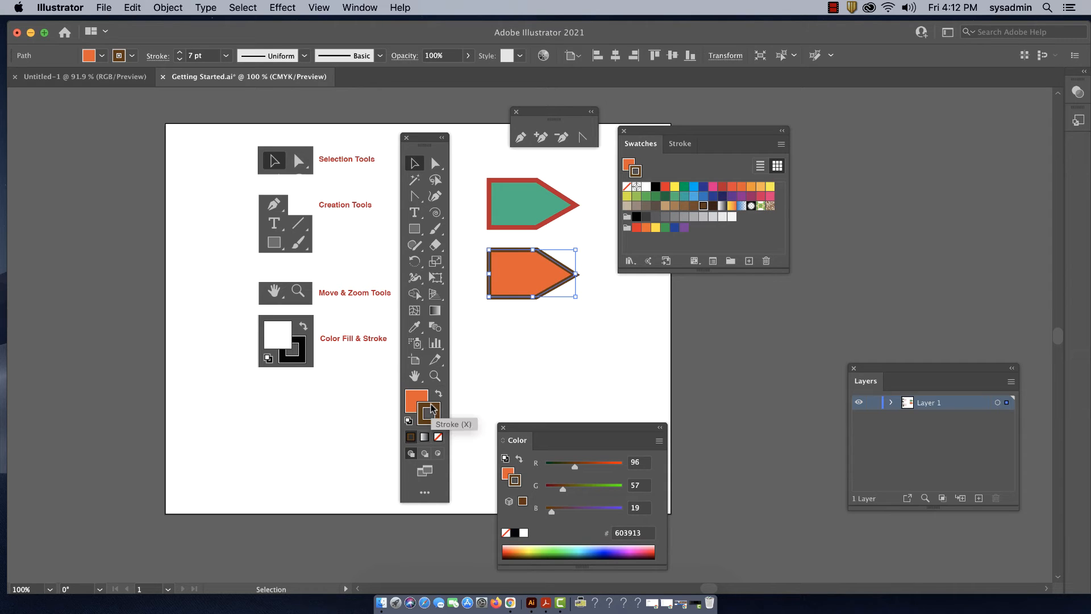
Try no stroke and an orange stroke on the lower pointed shape, and reset it to the default white fill and black stroke
{"action": "left_click", "coordinate": [438, 437]}
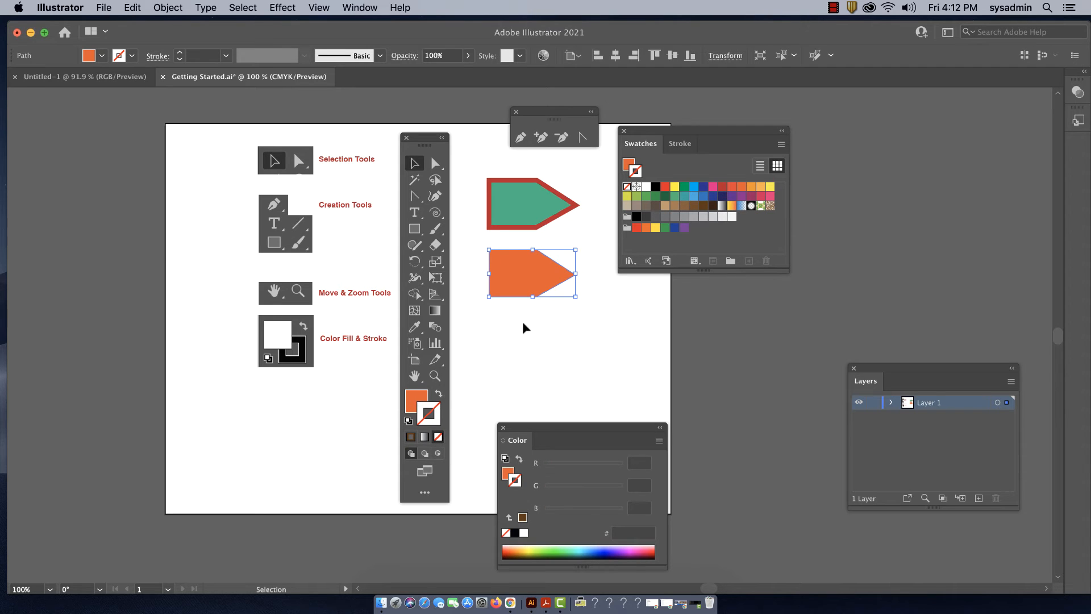
{"action": "left_click", "coordinate": [415, 399]}
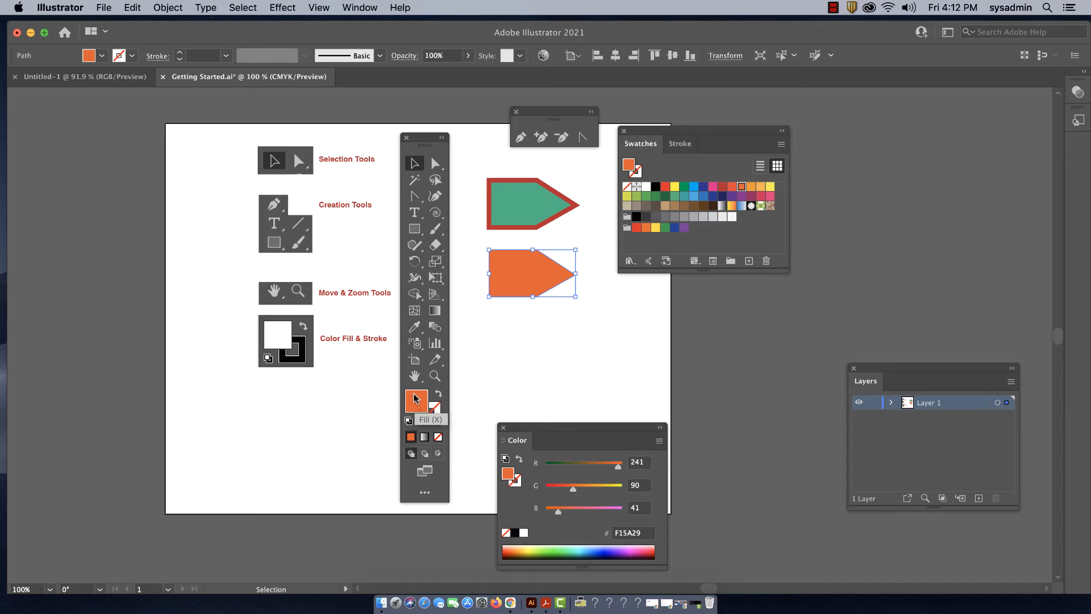
{"action": "left_click_drag", "start_coordinate": [416, 399], "coordinate": [437, 423]}
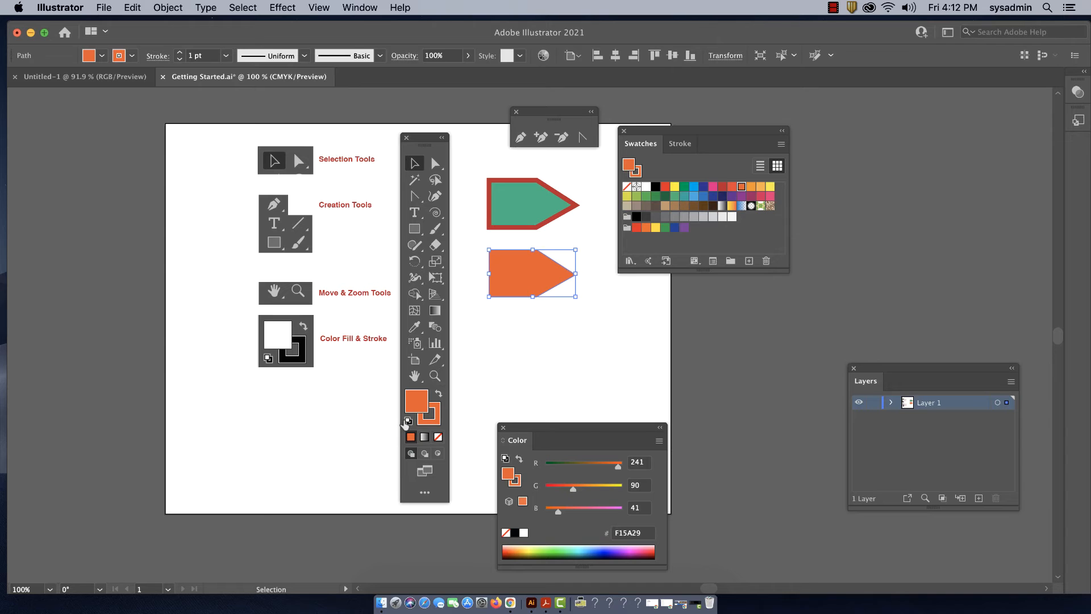
{"action": "left_click", "coordinate": [408, 421]}
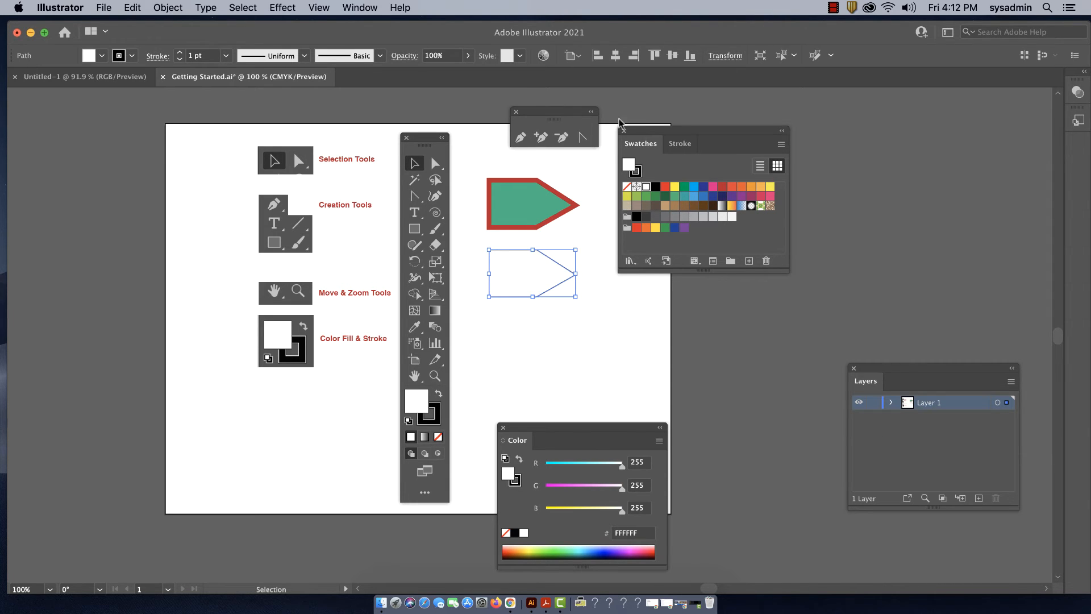
Move the Swatches palette beside the Color palette and place the Layers palette next to the pointed shapes
{"action": "mouse_move", "coordinate": [643, 132]}
{"action": "left_mouse_down"}
{"action": "mouse_move", "coordinate": [726, 375]}
{"action": "mouse_move", "coordinate": [769, 439]}
{"action": "left_mouse_up"}
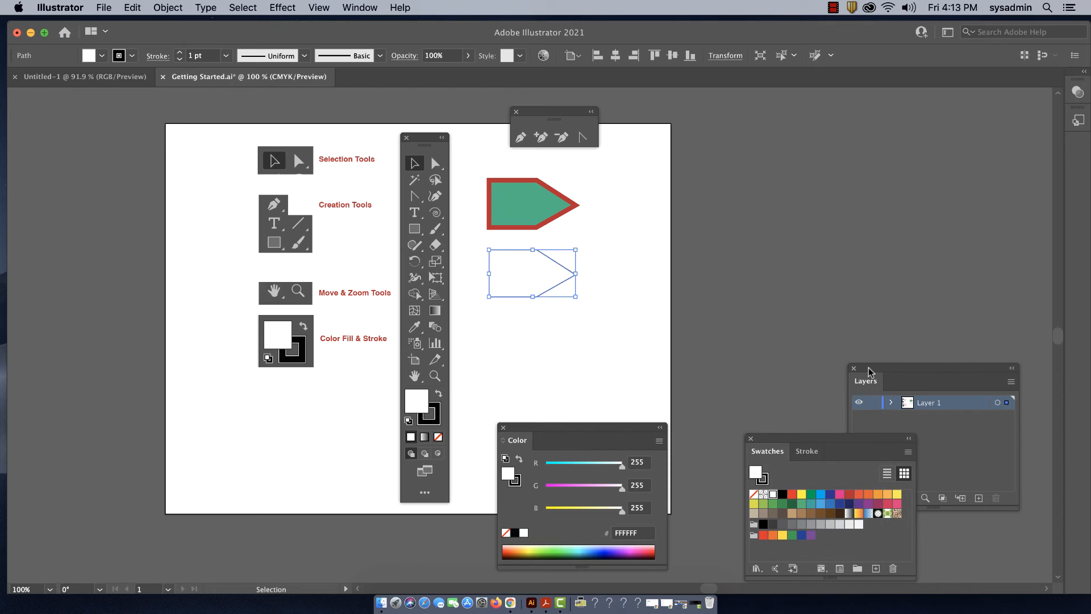
{"action": "left_click_drag", "start_coordinate": [872, 375], "coordinate": [648, 147]}
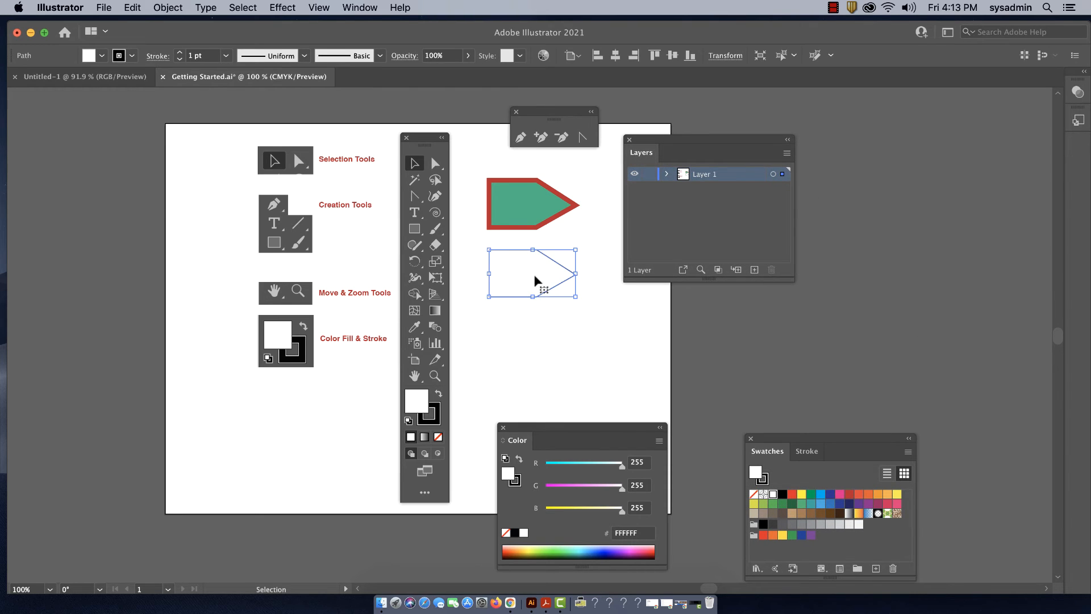
{"action": "left_click", "coordinate": [668, 216]}
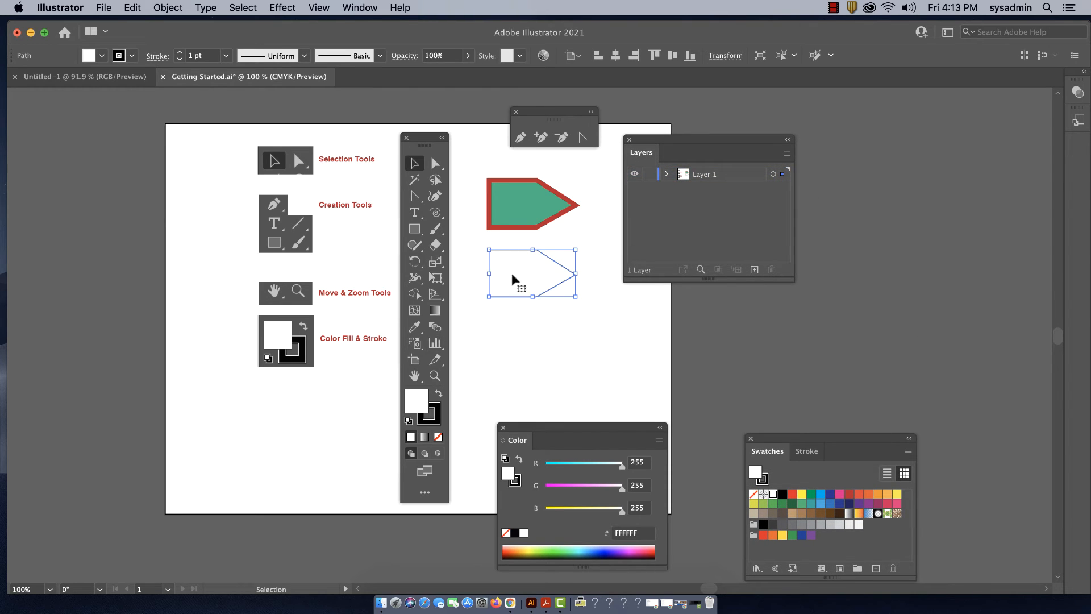
Expand Layer 1, enlarge the Layers palette, and review the contents of the group inside the layer
{"action": "left_click", "coordinate": [667, 173]}
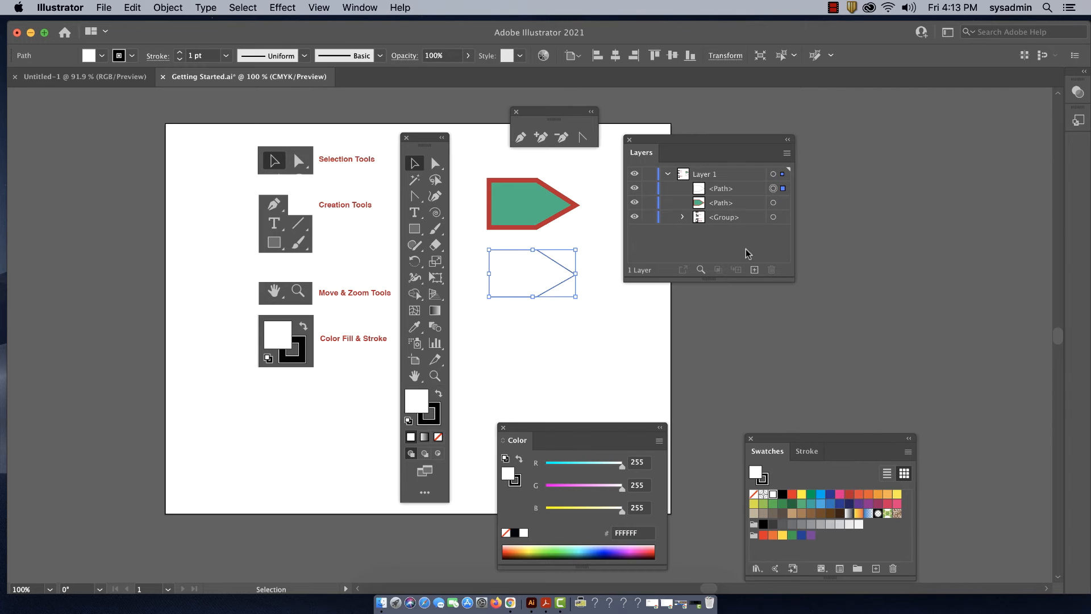
{"action": "left_click_drag", "start_coordinate": [791, 278], "coordinate": [817, 374]}
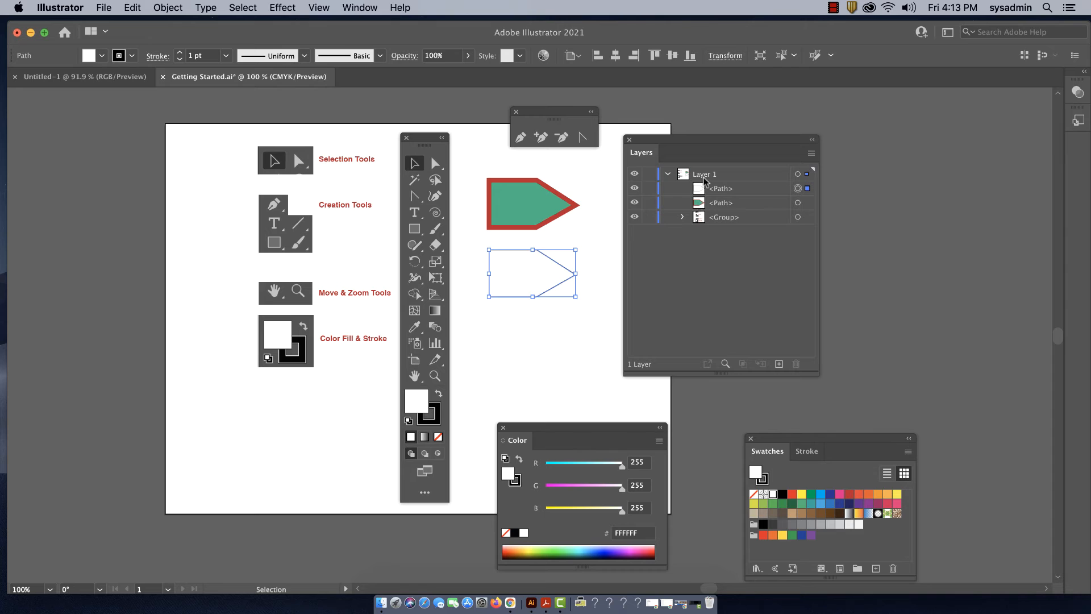
{"action": "left_click", "coordinate": [683, 216]}
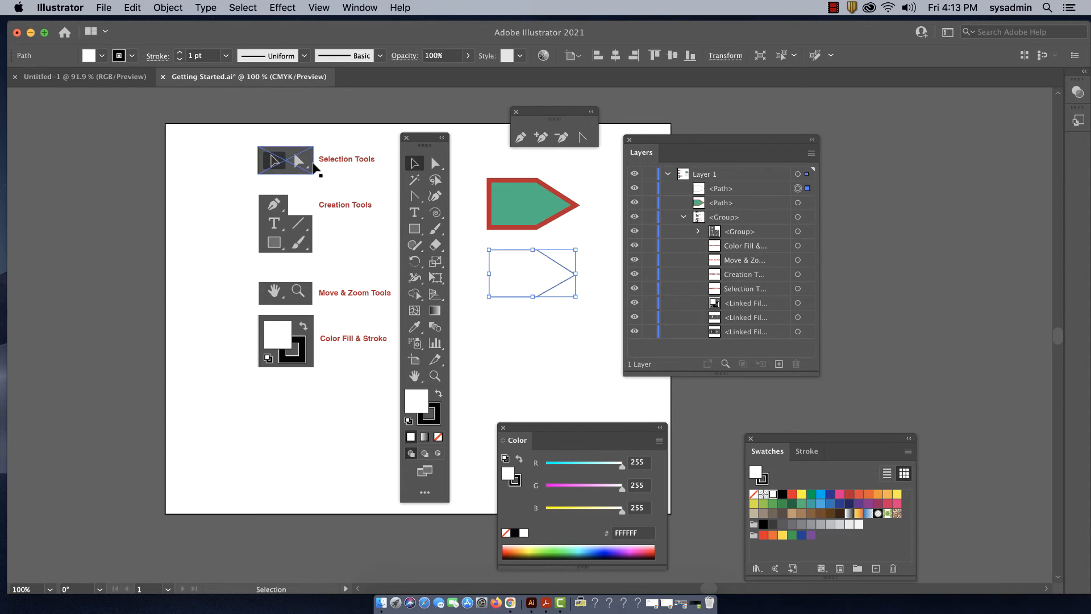
{"action": "left_click", "coordinate": [682, 216]}
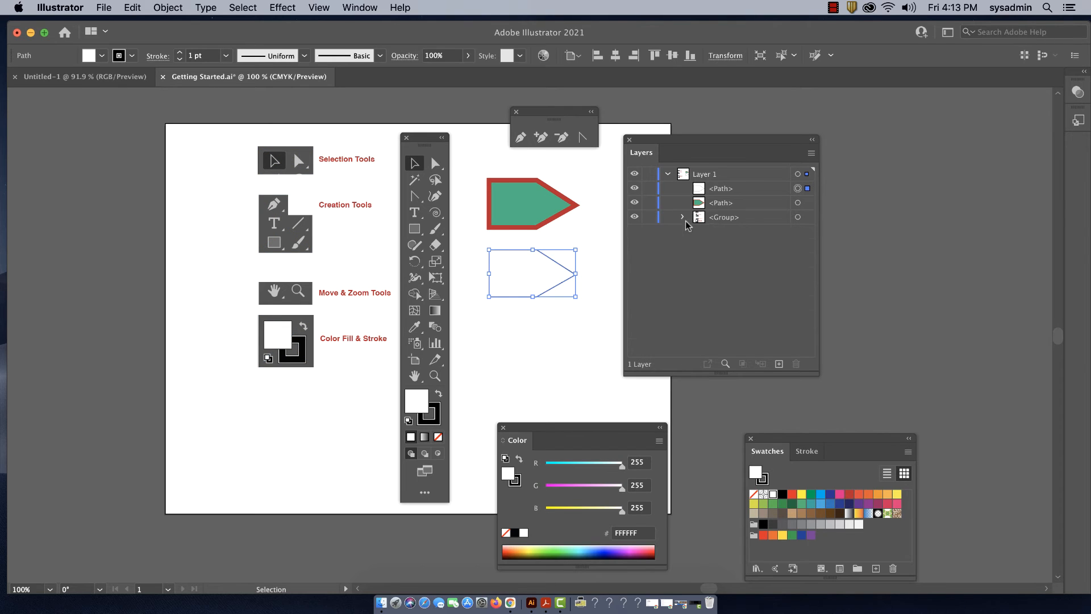
Draw a spiral directly below the white pointed shape
{"action": "left_click", "coordinate": [509, 333]}
{"action": "left_click", "coordinate": [435, 212]}
{"action": "left_click_drag", "start_coordinate": [513, 331], "coordinate": [542, 350]}
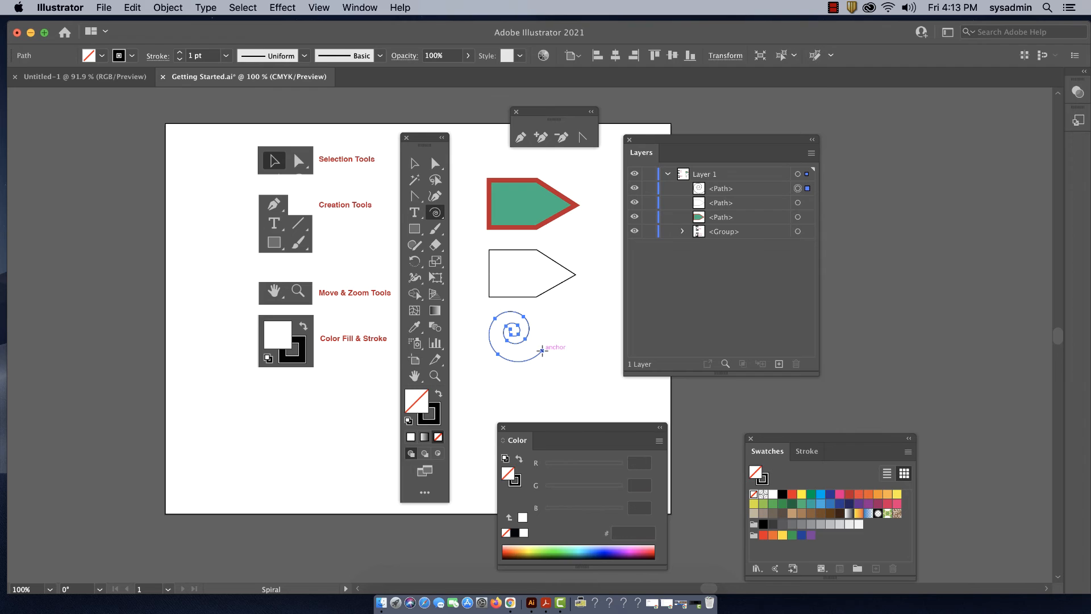
Draw a tilted hexagon beside the spiral with the Polygon tool and fill it with the red BE1E2D swatch
{"action": "left_click", "coordinate": [435, 212]}
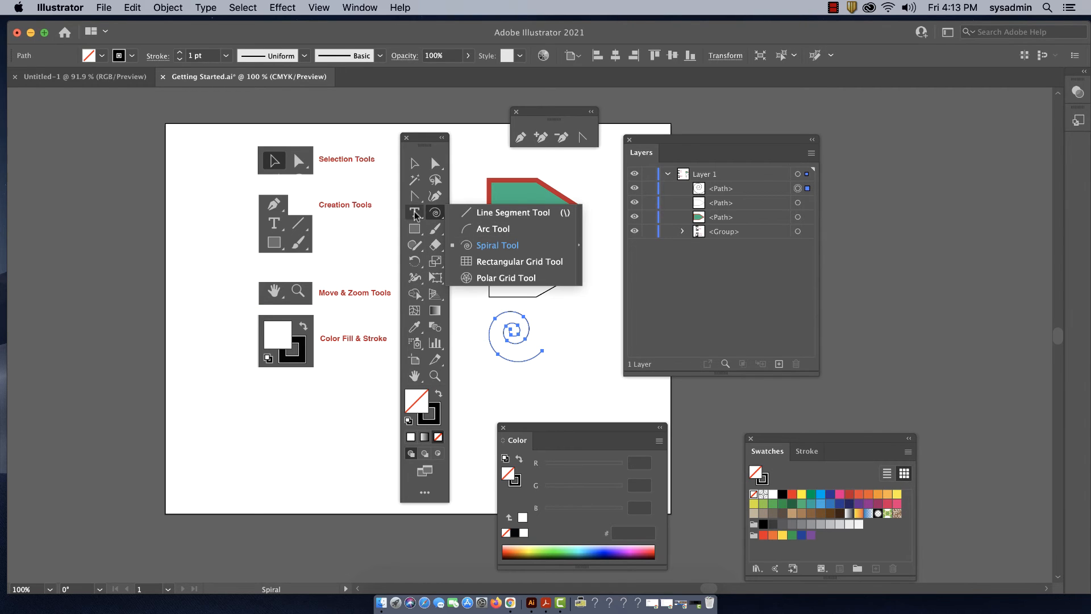
{"action": "left_click", "coordinate": [414, 228]}
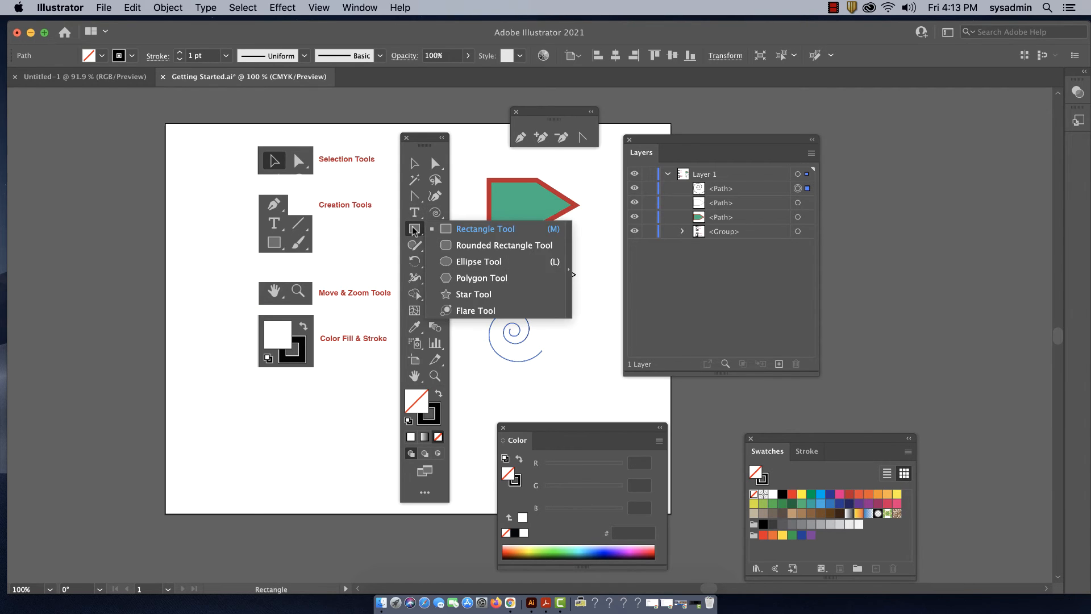
{"action": "left_click", "coordinate": [467, 278]}
{"action": "left_click_drag", "start_coordinate": [576, 325], "coordinate": [603, 353]}
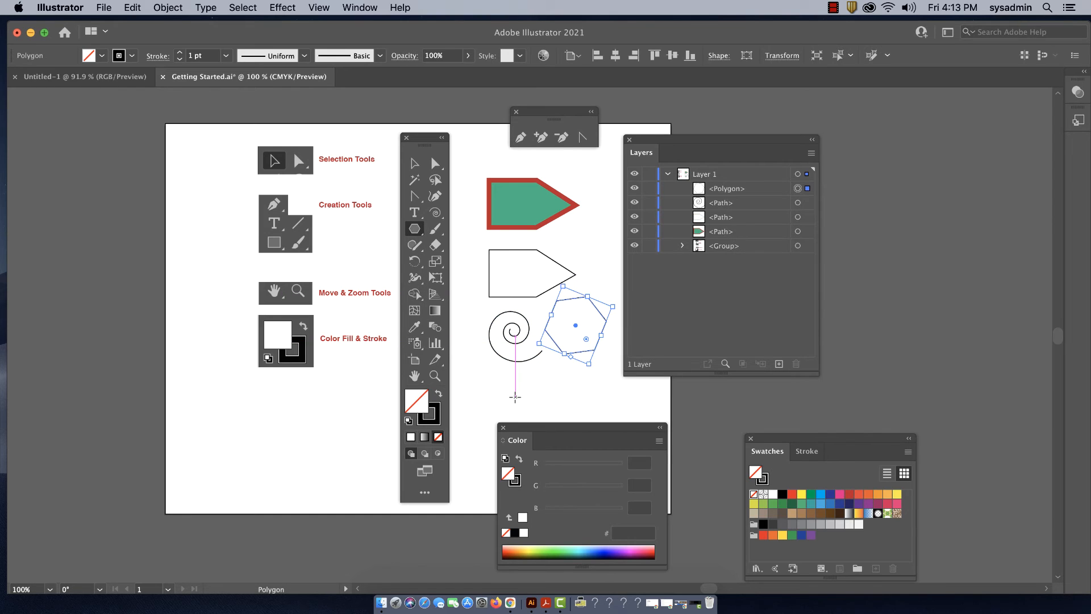
{"action": "left_click", "coordinate": [847, 495]}
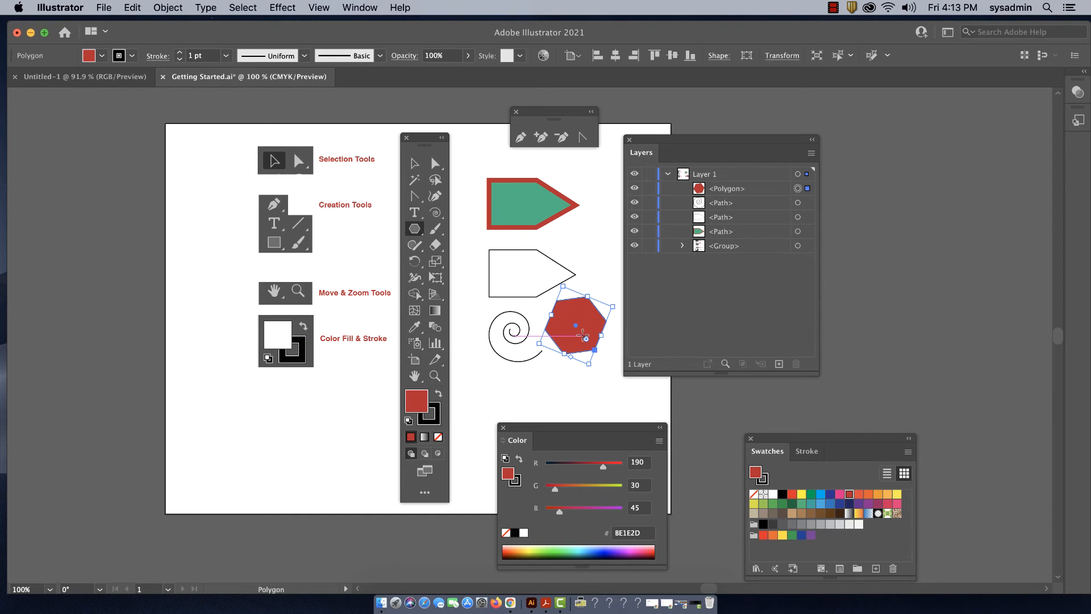
Select the green and white pointed shapes in turn and locate their matching entries in the Layers palette
{"action": "left_click", "coordinate": [415, 163]}
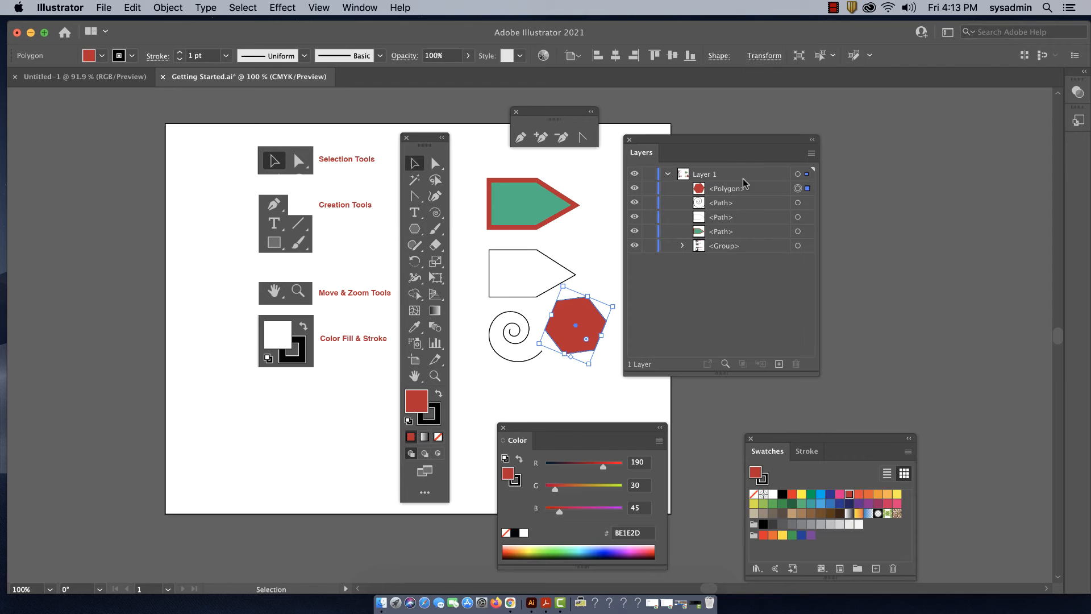
{"action": "left_click", "coordinate": [585, 238]}
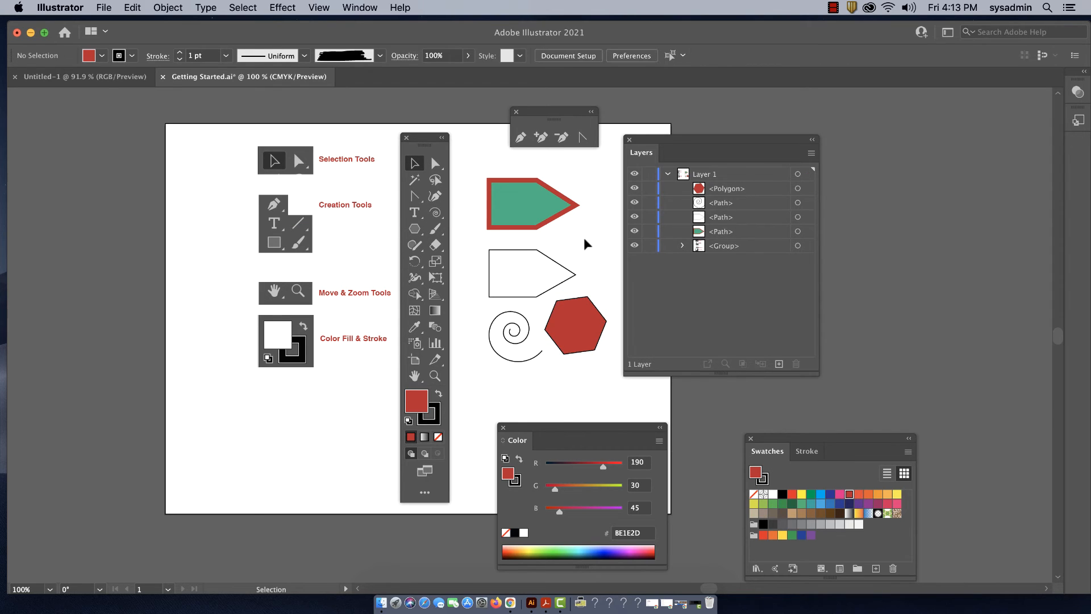
{"action": "left_click", "coordinate": [530, 212]}
{"action": "left_click", "coordinate": [523, 250]}
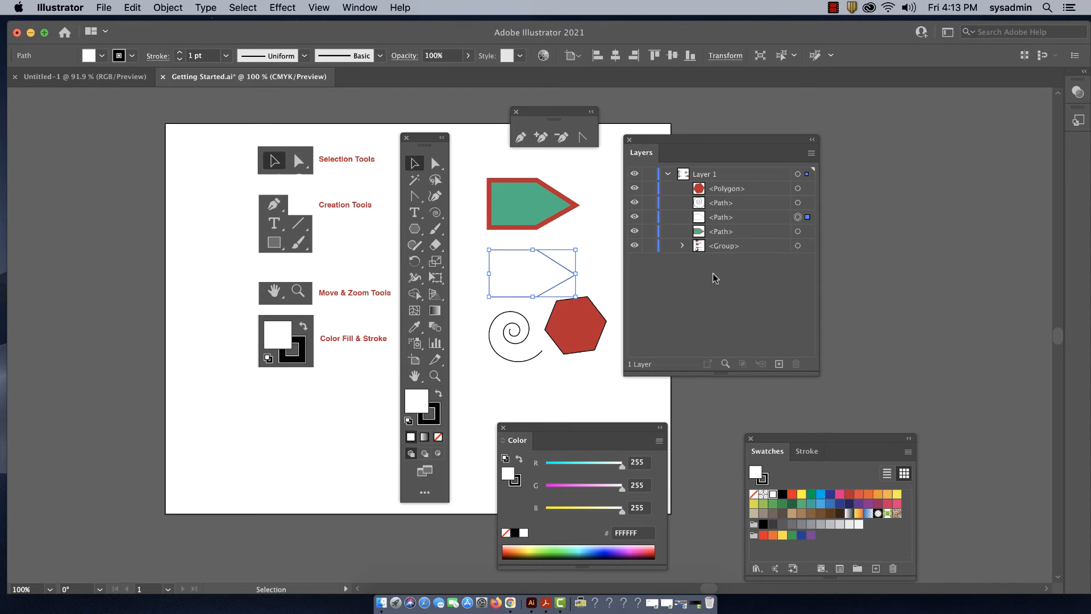
Select the red hexagon through its entry in the Layers palette, and move that palette off the artboard
{"action": "left_click", "coordinate": [596, 250]}
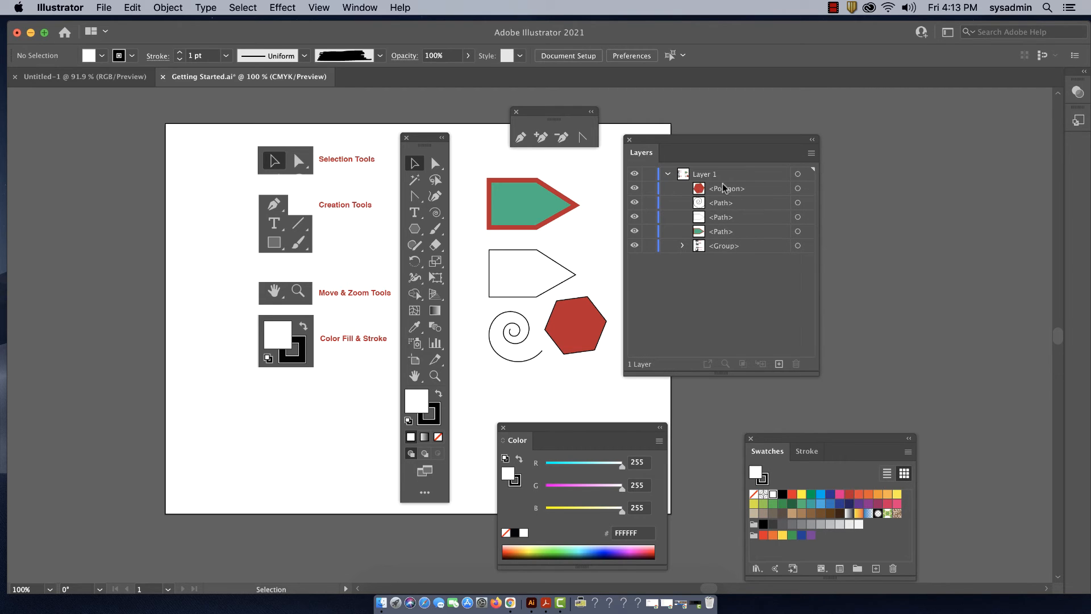
{"action": "left_click", "coordinate": [809, 190]}
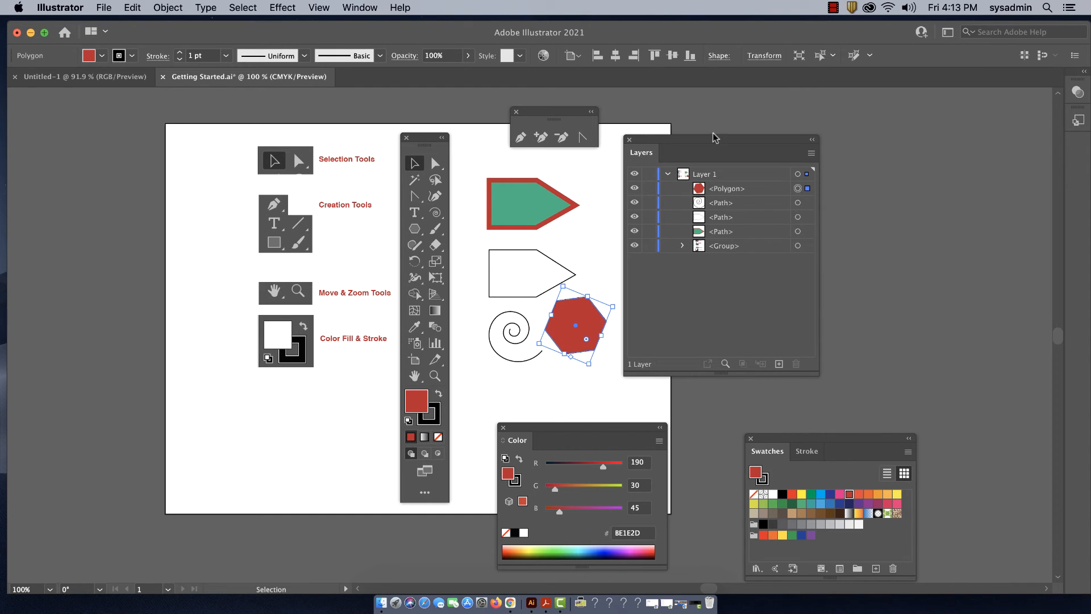
{"action": "left_click_drag", "start_coordinate": [709, 139], "coordinate": [787, 107]}
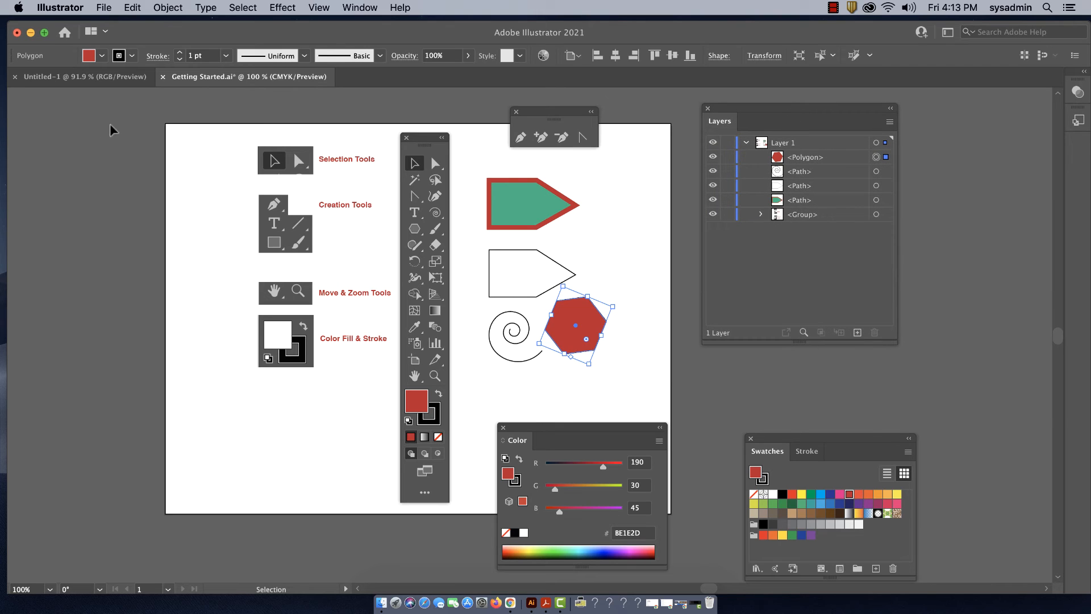
Save the document under the new name Getting Started2.ai in Adobe Illustrator (ai) format in the Getting Started folder
{"action": "left_click", "coordinate": [105, 8]}
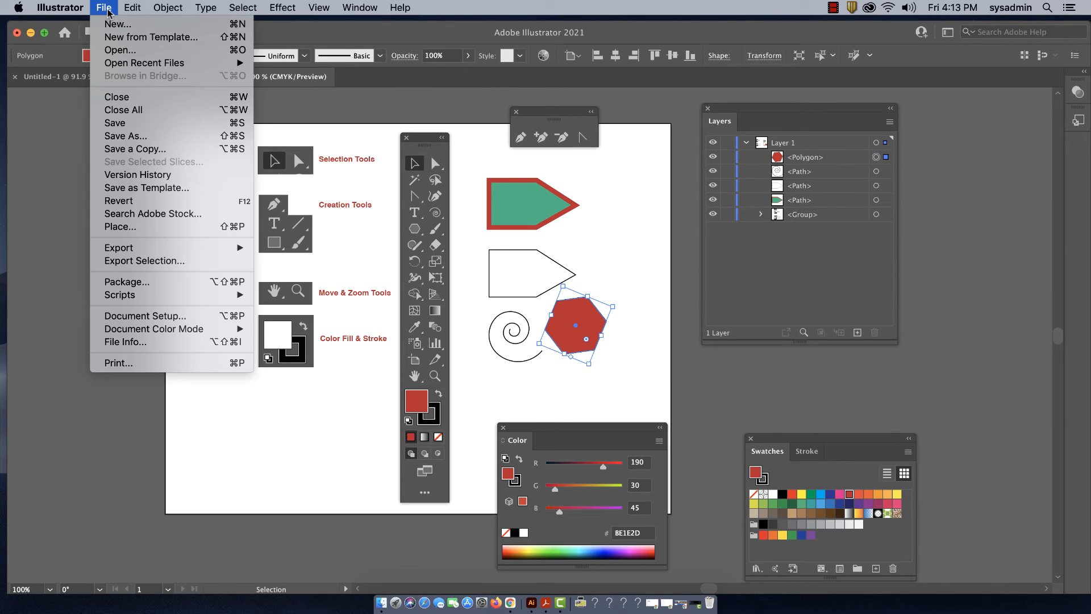
{"action": "left_click", "coordinate": [125, 135]}
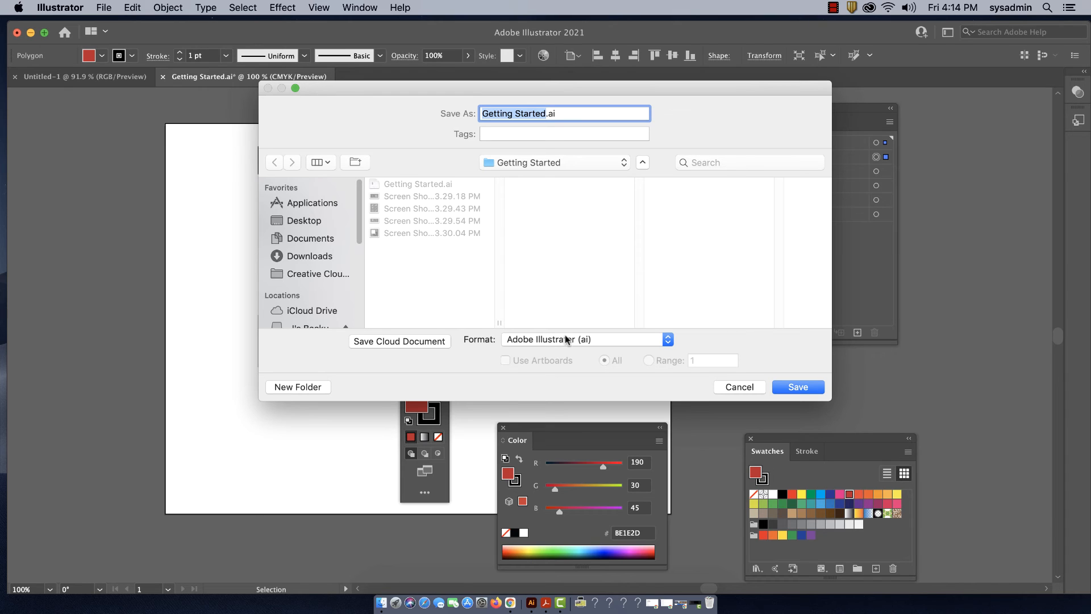
{"action": "left_click", "coordinate": [545, 114]}
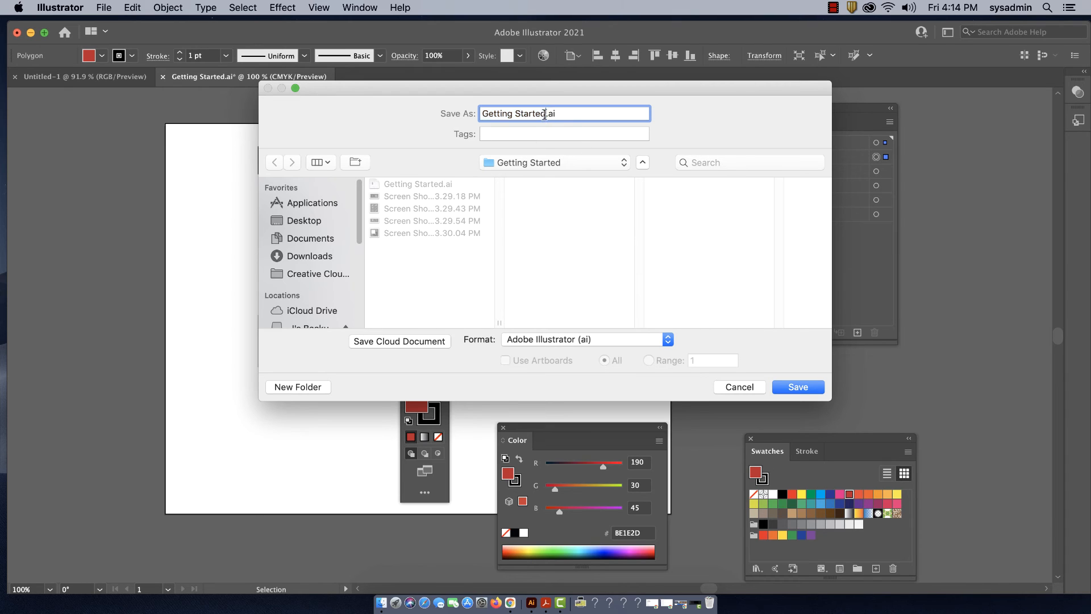
{"action": "type", "text": "2"}
{"action": "left_click_drag", "start_coordinate": [641, 93], "coordinate": [632, 93]}
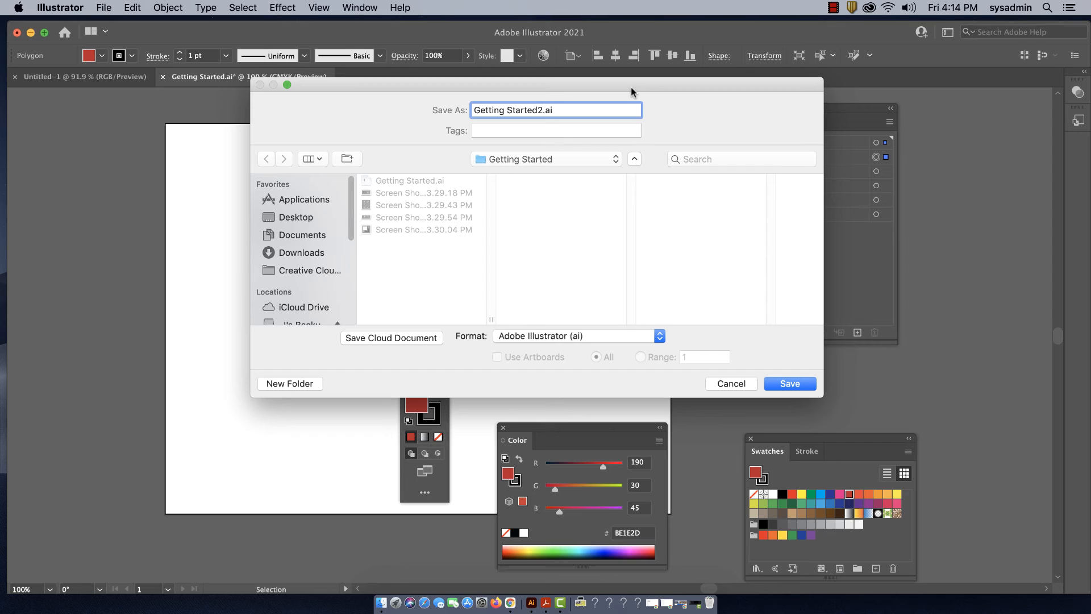
{"action": "left_click", "coordinate": [782, 384]}
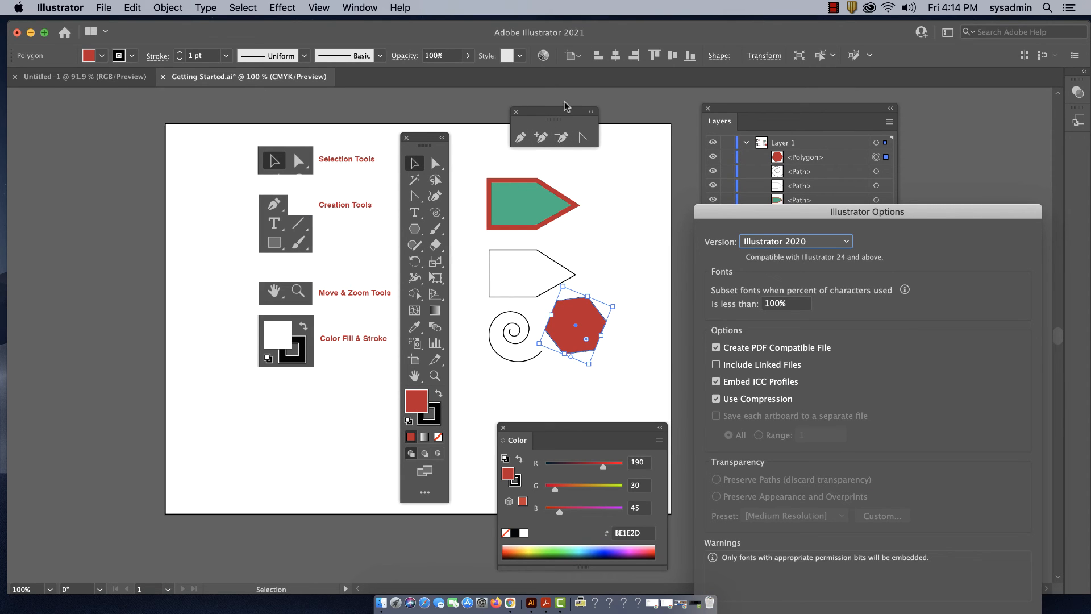
Accept the Illustrator 2020 save options with PDF compatibility, embedded ICC profiles and compression
{"action": "left_click_drag", "start_coordinate": [807, 211], "coordinate": [715, 90]}
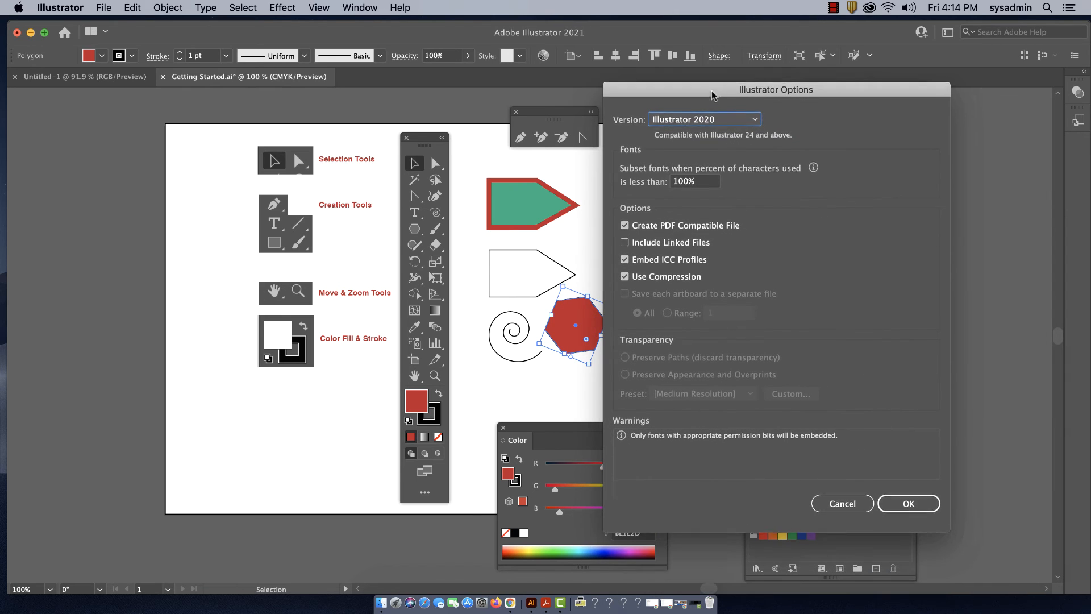
{"action": "left_click", "coordinate": [904, 505]}
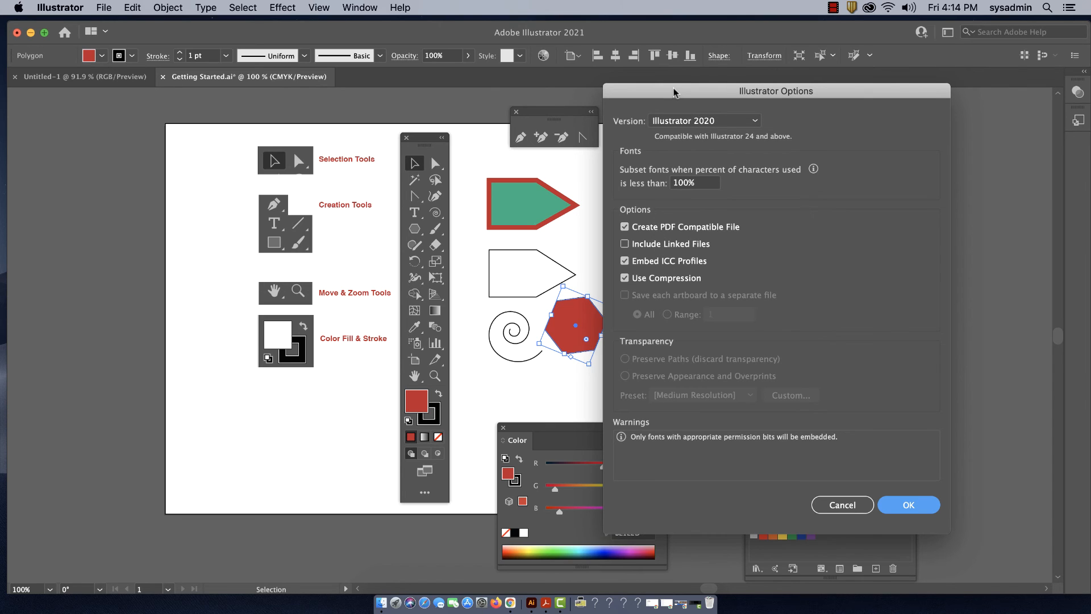
{"action": "mouse_move", "coordinate": [674, 88]}
{"action": "left_mouse_down"}
{"action": "mouse_move", "coordinate": [702, 86]}
{"action": "mouse_move", "coordinate": [669, 84]}
{"action": "left_mouse_up"}
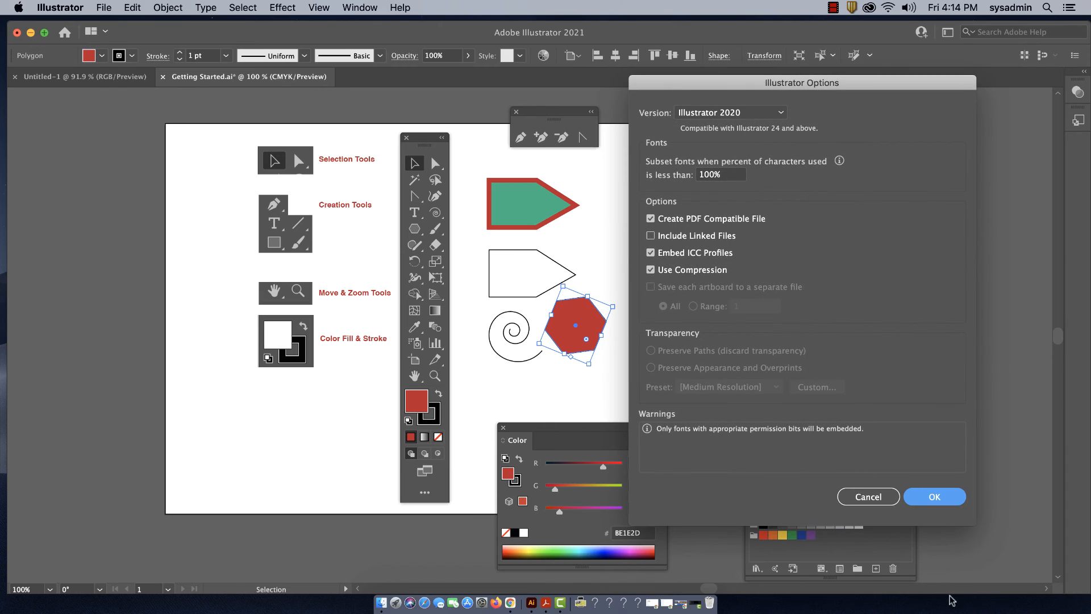
{"action": "left_click", "coordinate": [934, 497]}
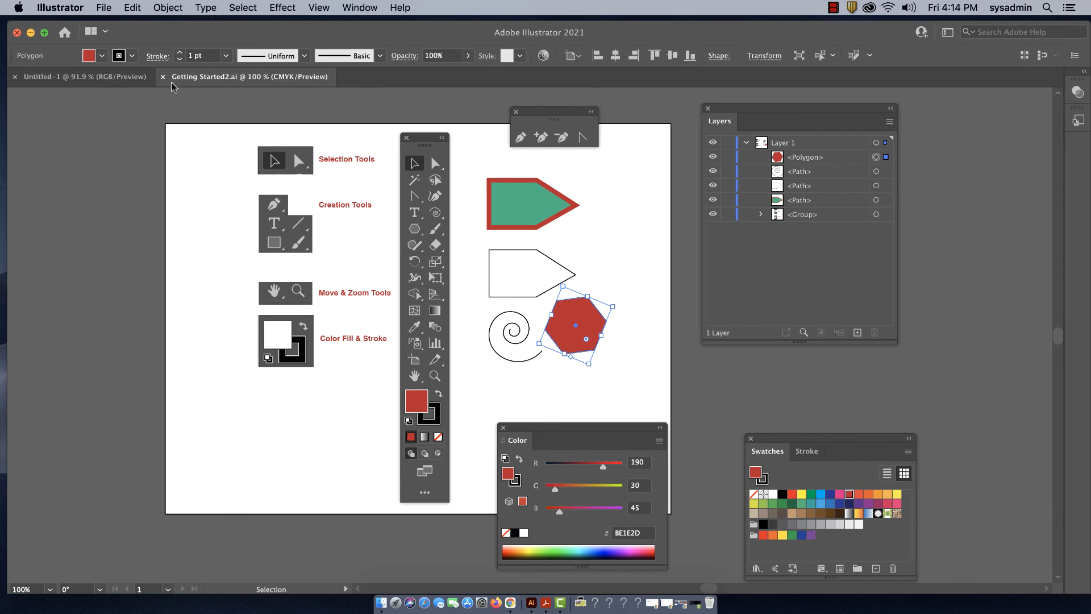
Export the document in PNG (png) format as Getting Started2.png to the Getting Started folder
{"action": "left_click", "coordinate": [104, 8]}
{"action": "mouse_move", "coordinate": [111, 251]}
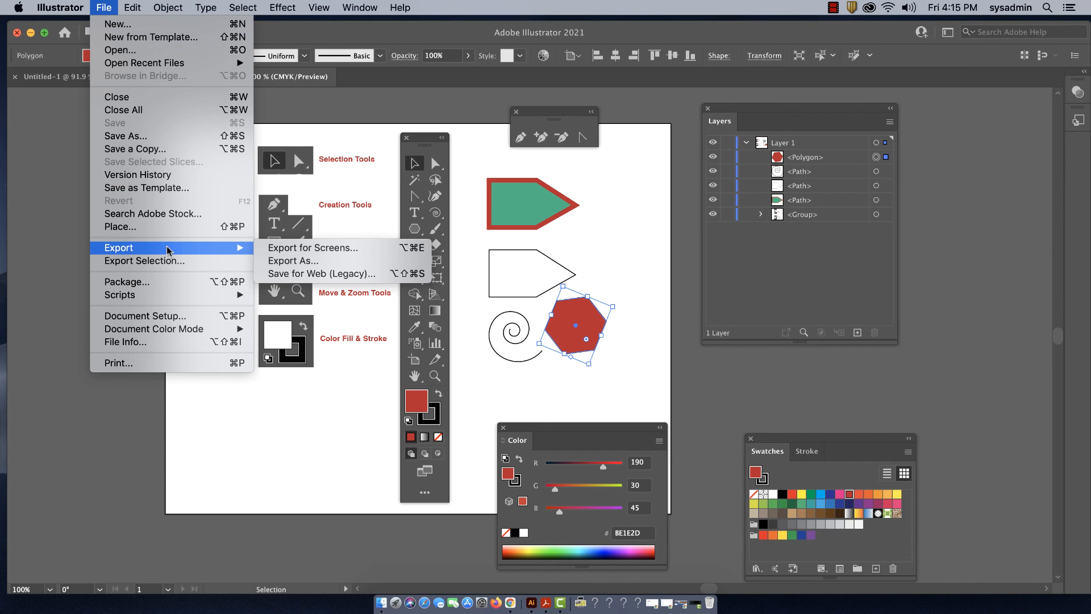
{"action": "left_click", "coordinate": [287, 262]}
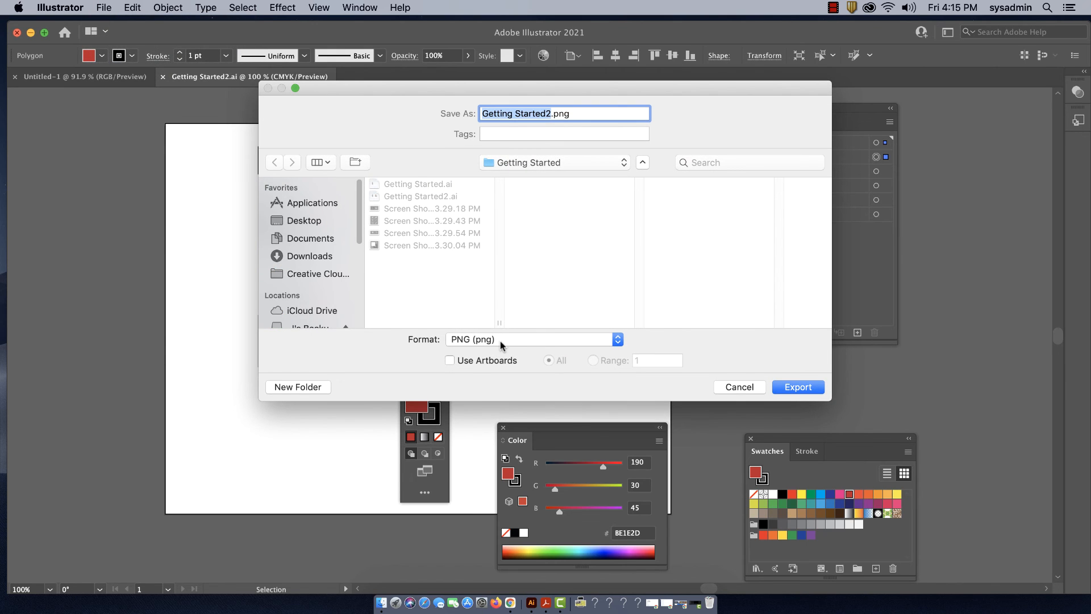
{"action": "left_click", "coordinate": [615, 341]}
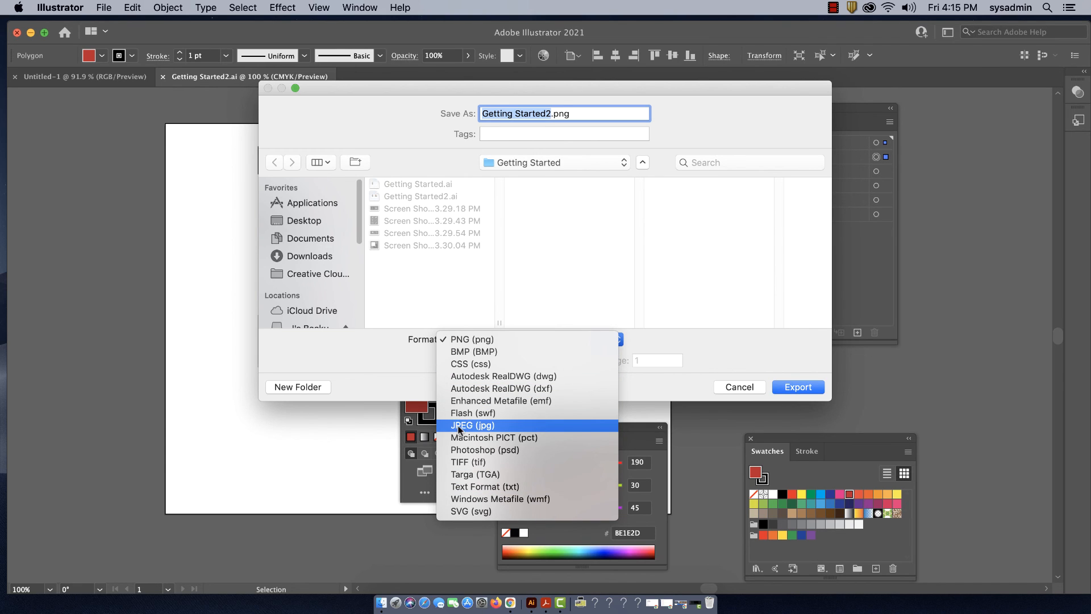
{"action": "left_click", "coordinate": [508, 339]}
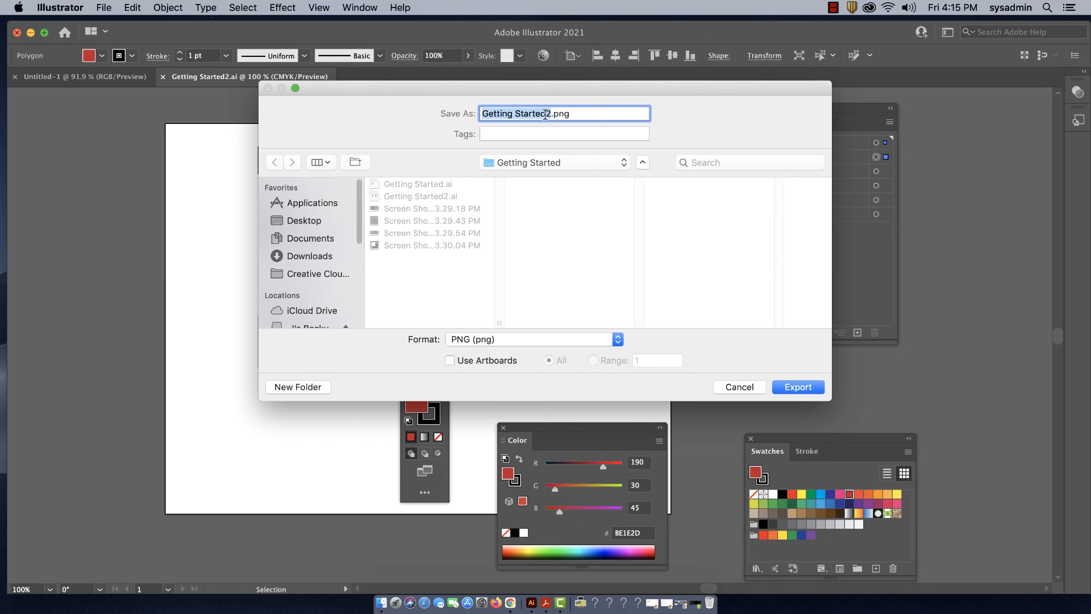
{"action": "left_click_drag", "start_coordinate": [571, 114], "coordinate": [554, 113]}
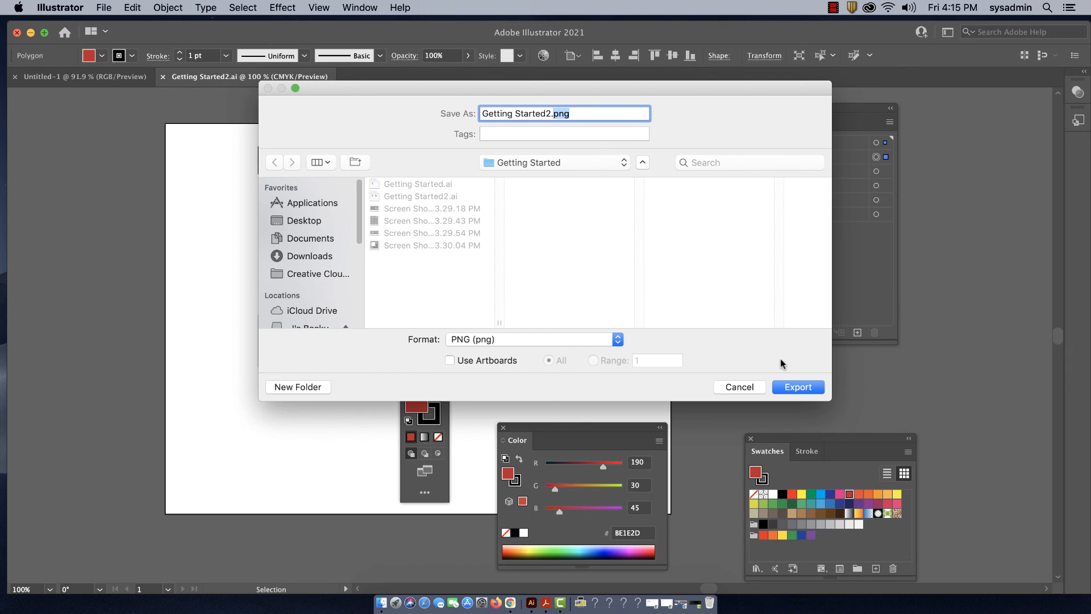
{"action": "left_click", "coordinate": [788, 391]}
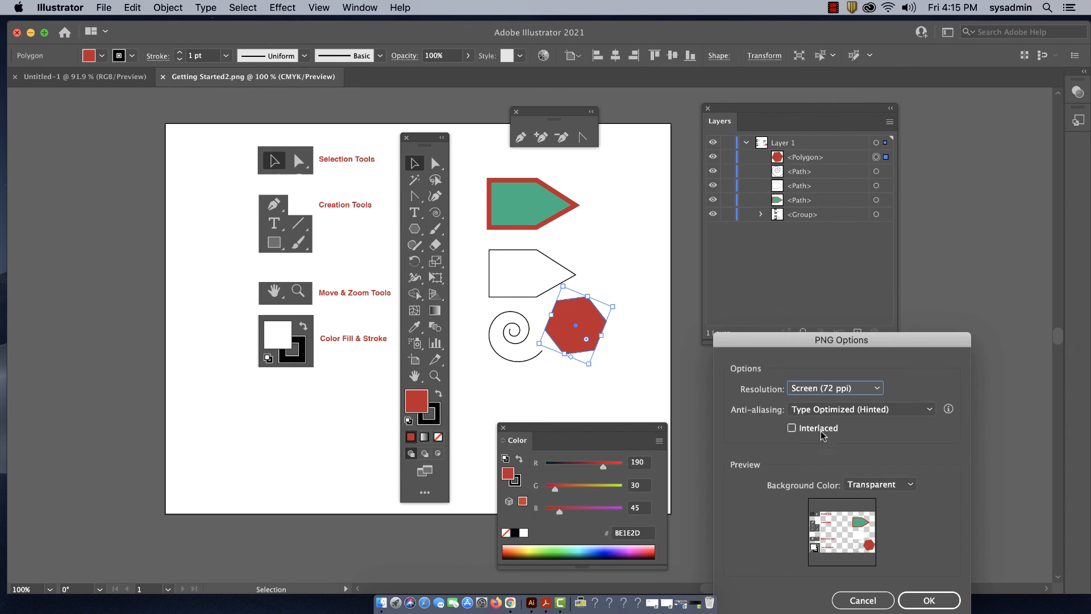
Move the PNG Options dialog fully into view and set the export resolution to Medium (150 ppi)
{"action": "left_click_drag", "start_coordinate": [765, 340], "coordinate": [778, 105]}
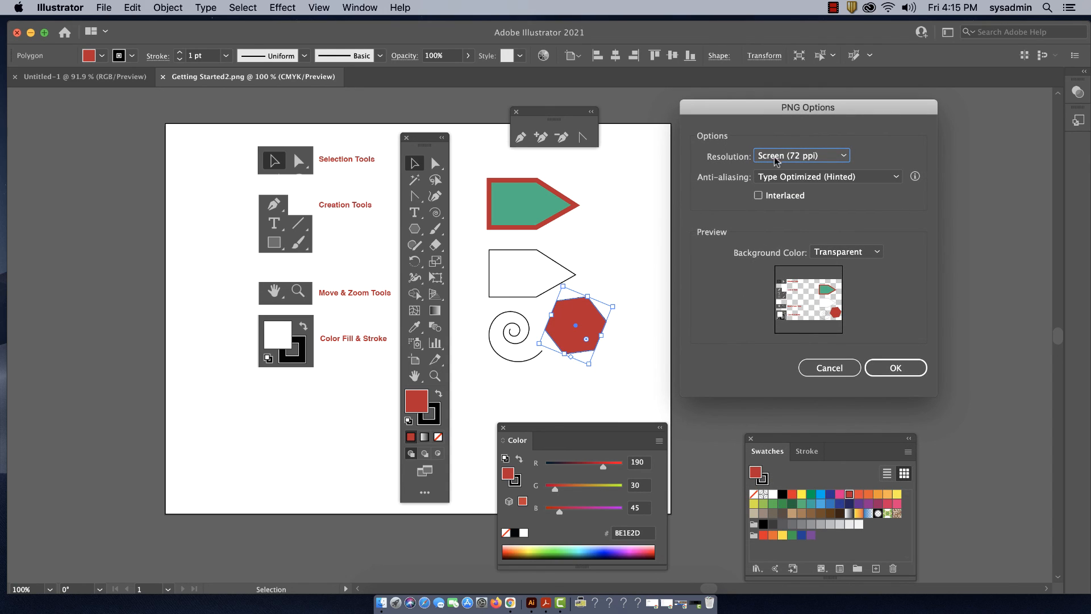
{"action": "left_click", "coordinate": [796, 157]}
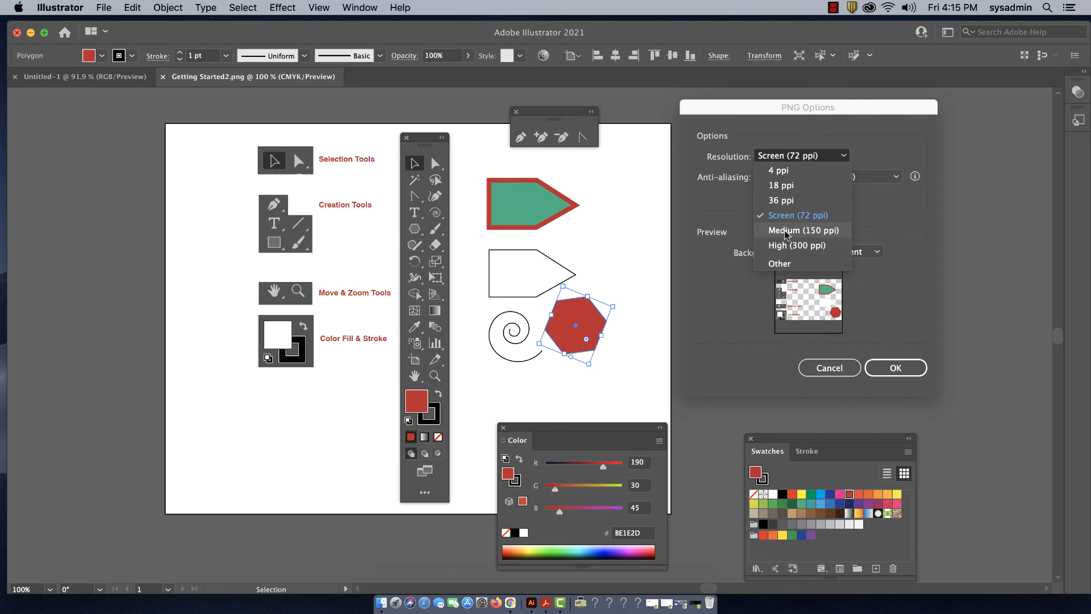
{"action": "left_click", "coordinate": [874, 219]}
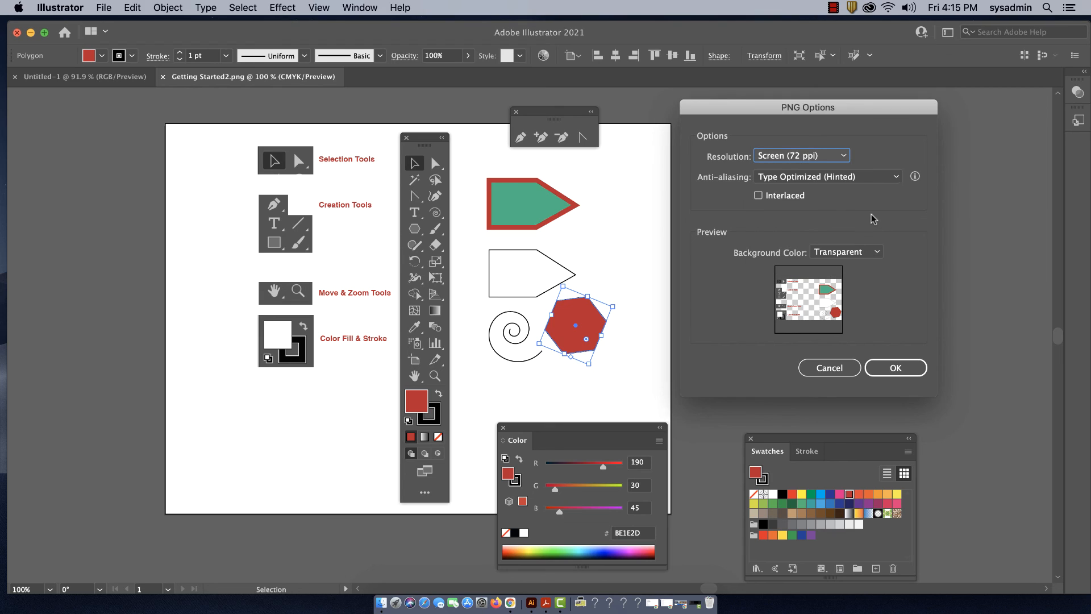
{"action": "left_click", "coordinate": [802, 156]}
{"action": "left_click", "coordinate": [804, 231]}
{"action": "left_click", "coordinate": [887, 369]}
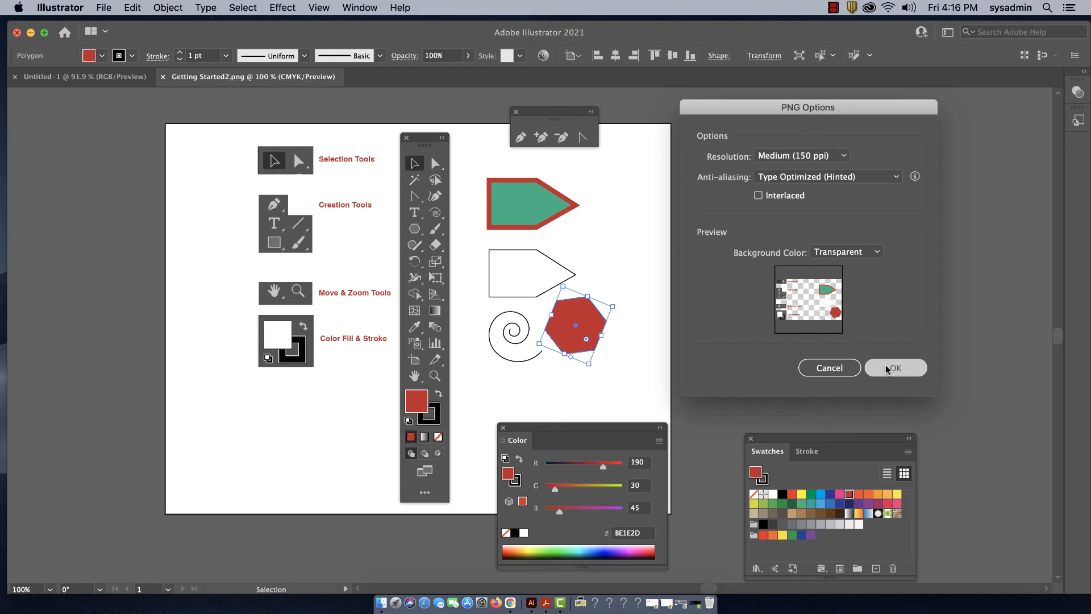
Set the PNG background color to White and finish the export
{"action": "left_click", "coordinate": [839, 253]}
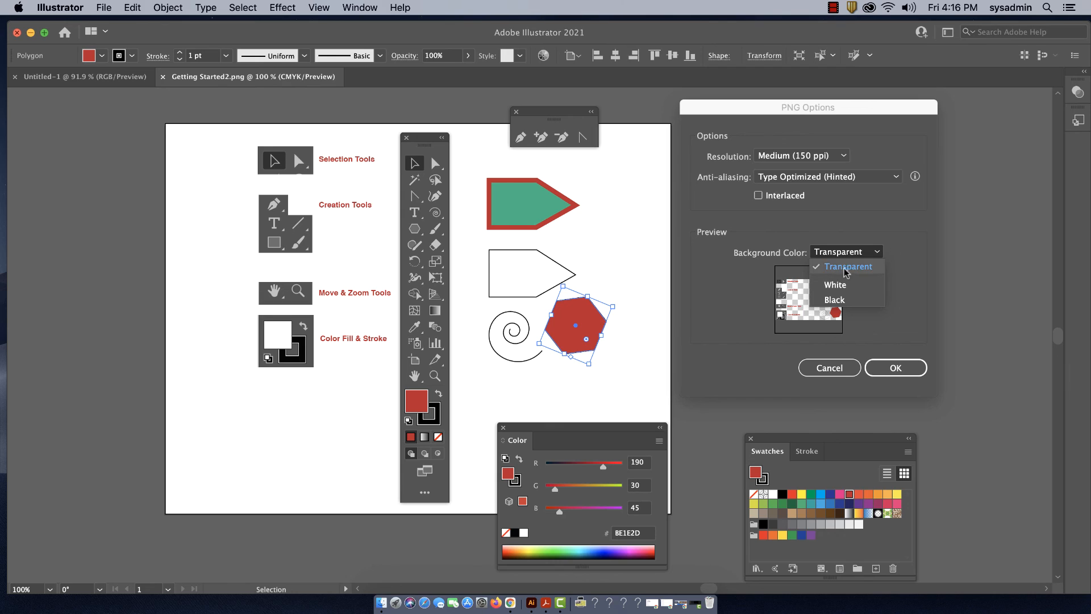
{"action": "left_click", "coordinate": [836, 284]}
{"action": "left_click", "coordinate": [831, 253]}
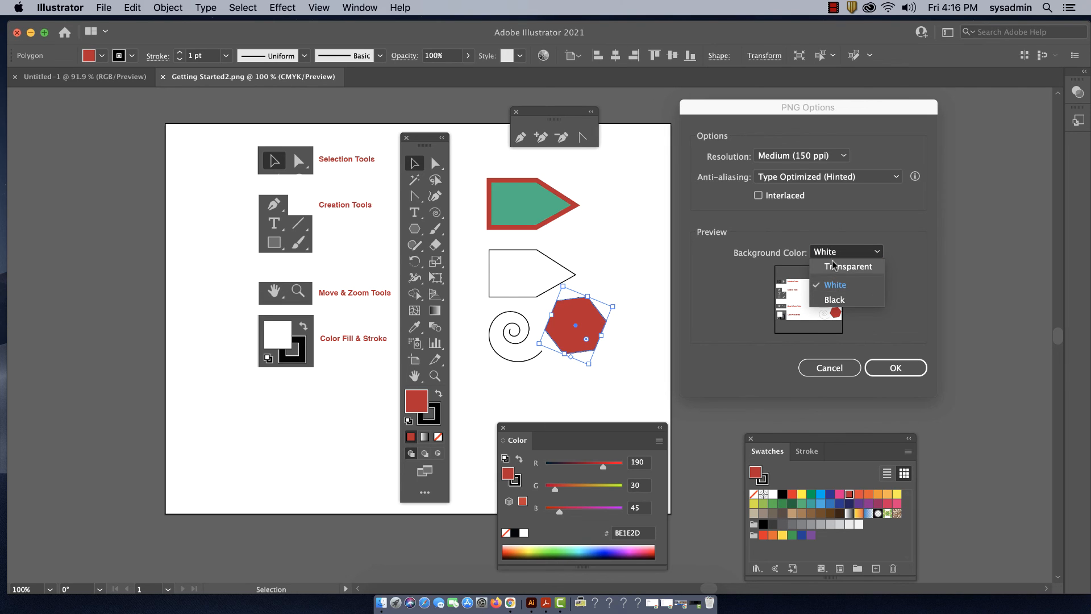
{"action": "left_click", "coordinate": [895, 370]}
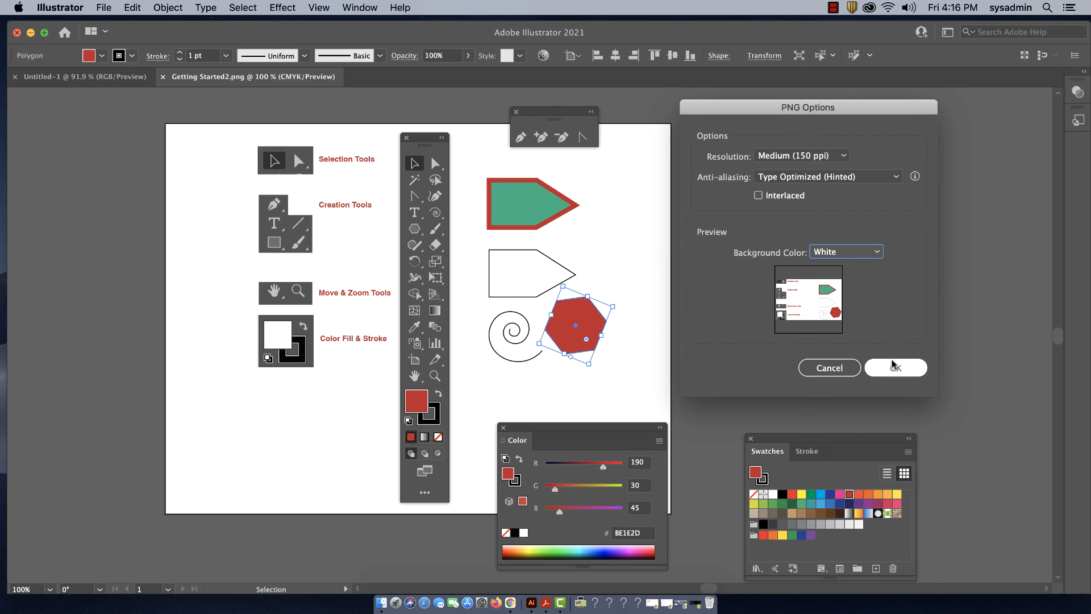
{"action": "left_click", "coordinate": [895, 369]}
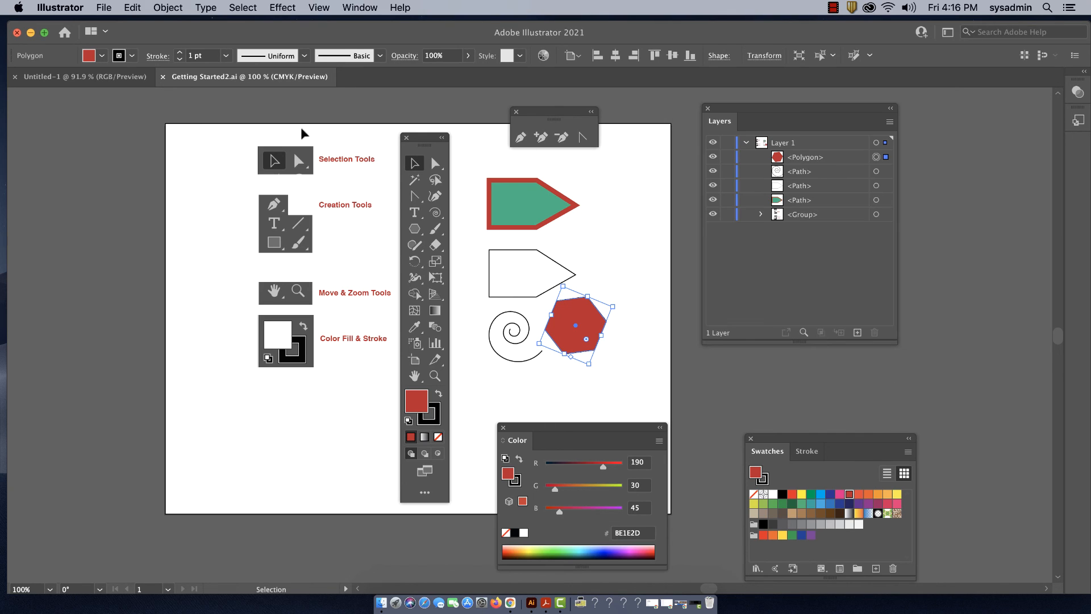